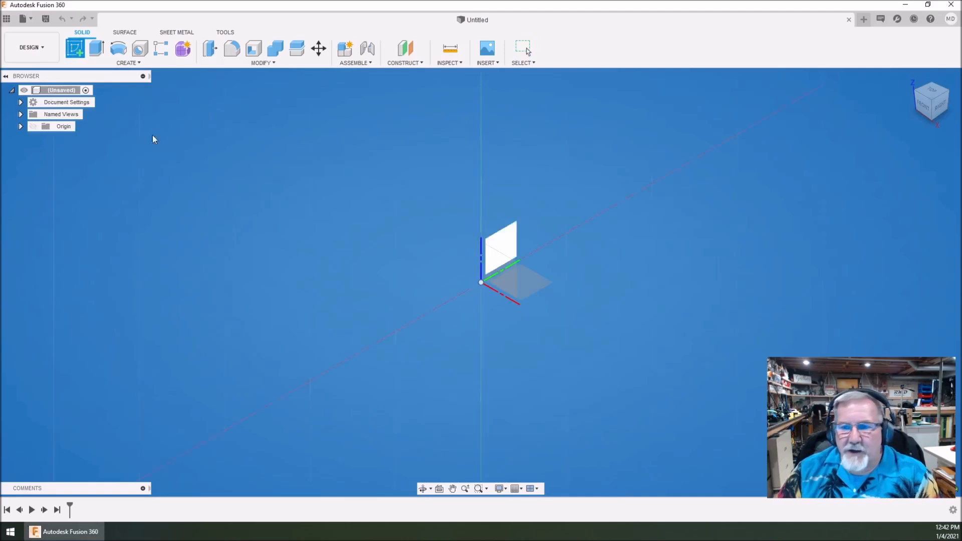
Step: Sketch a center rectangle at the origin on the horizontal plane, 73.8 mm wide and 42.8 mm high
click(530, 283)
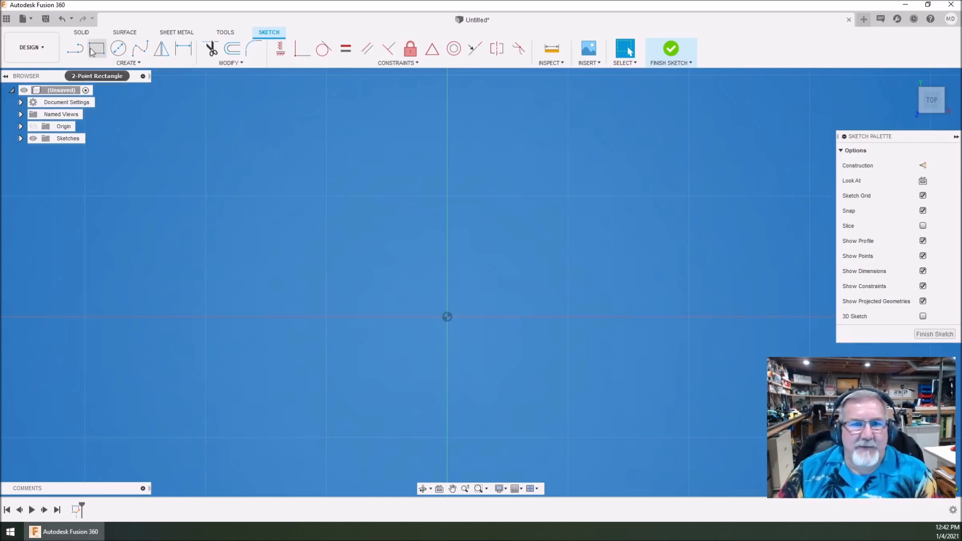
click(134, 64)
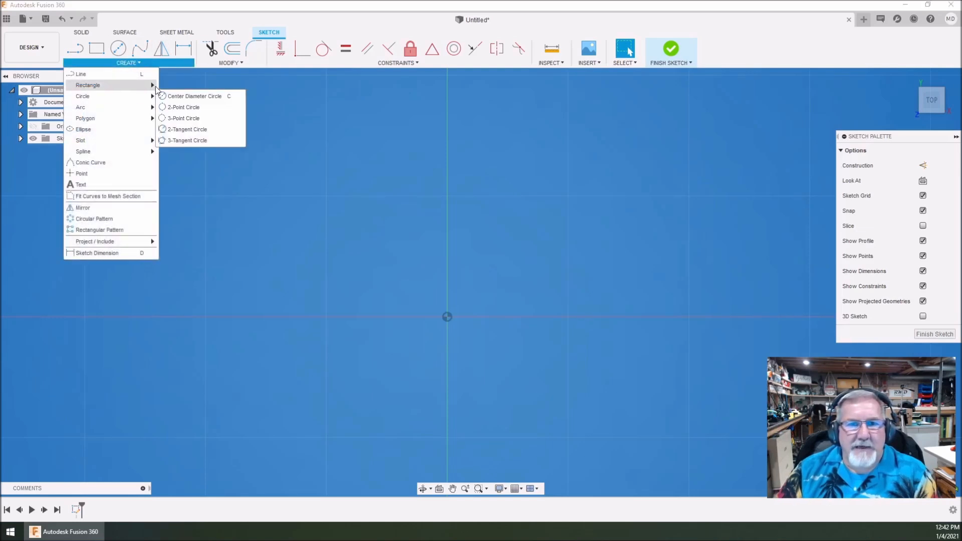
mouse_move(152, 85)
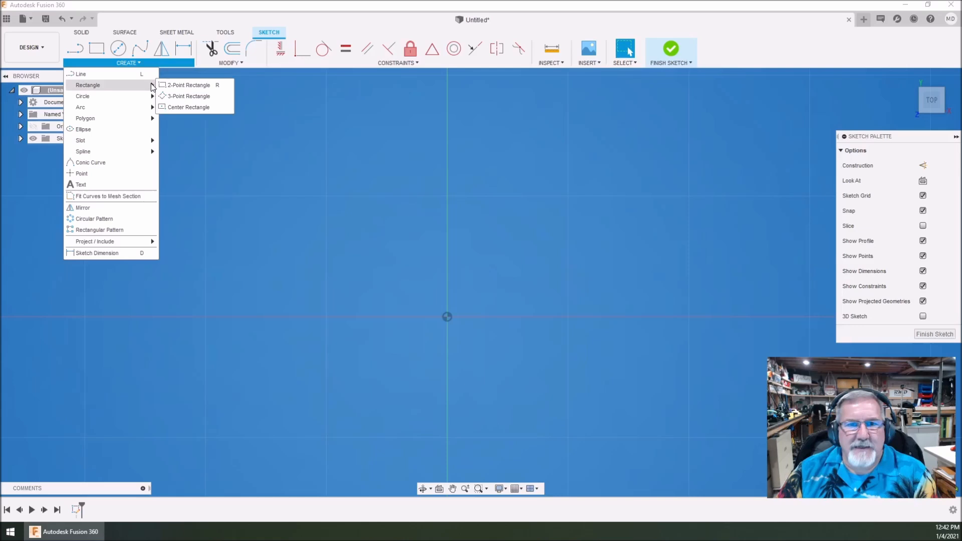
click(180, 107)
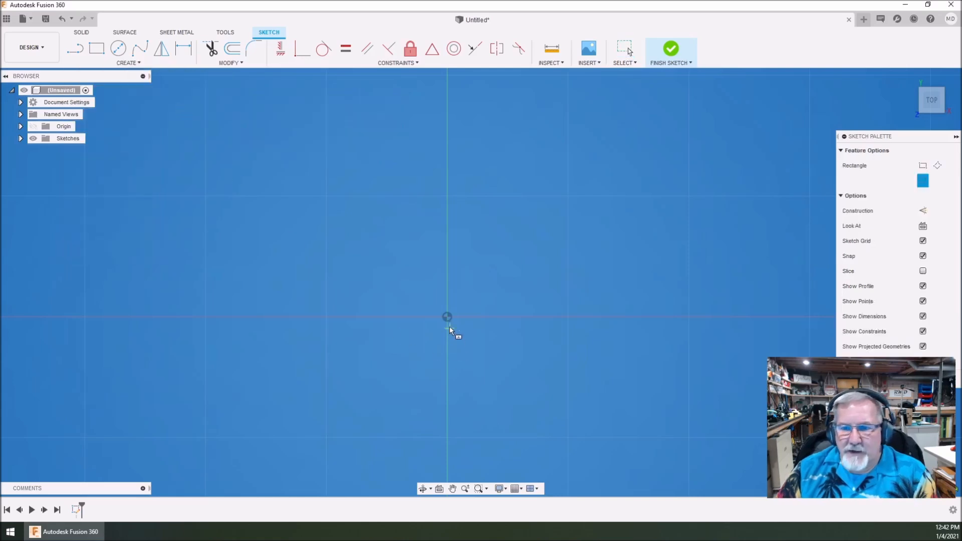
click(447, 316)
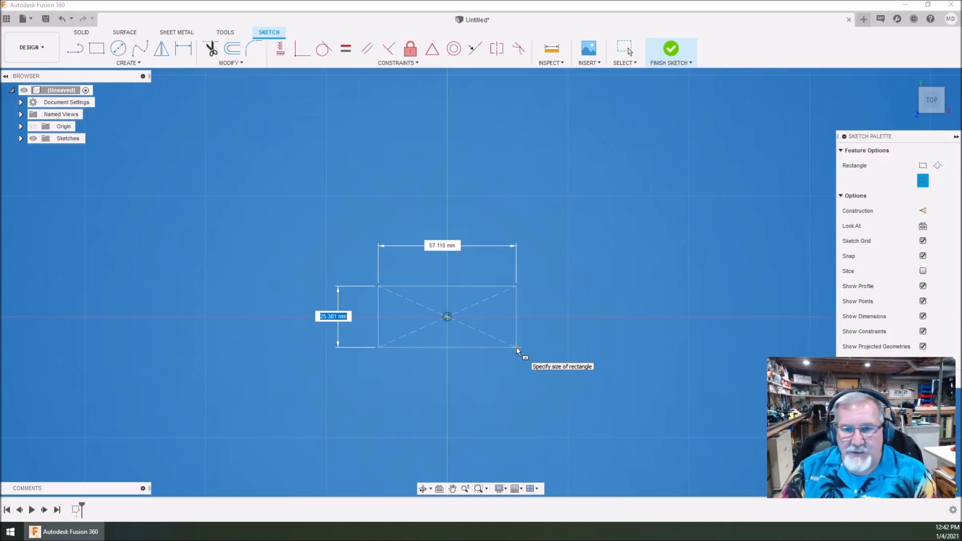
text(42.8)
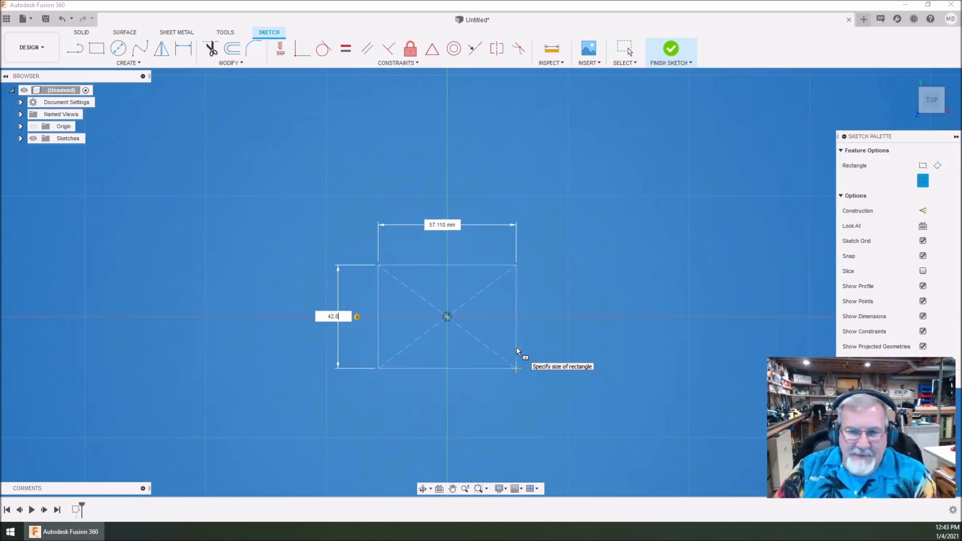
key(Tab)
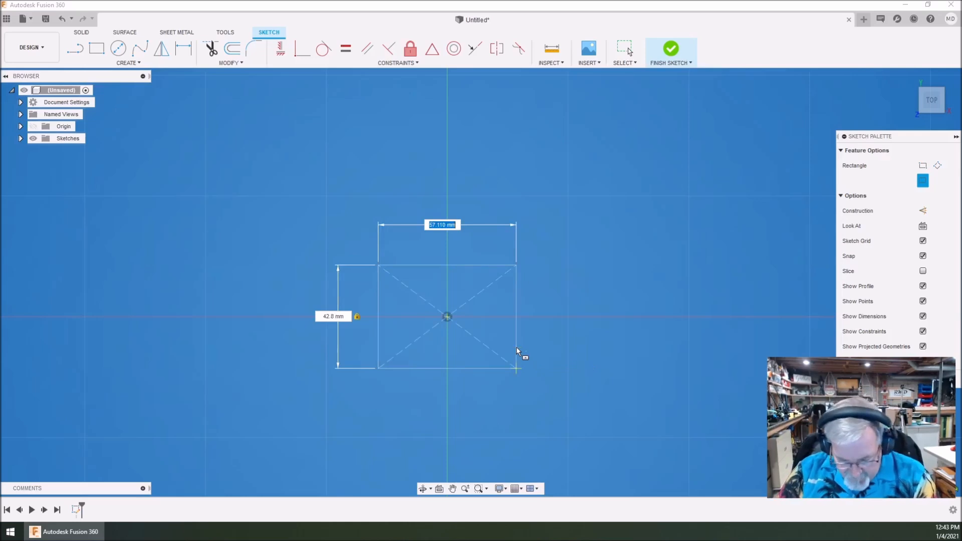
text(73.8)
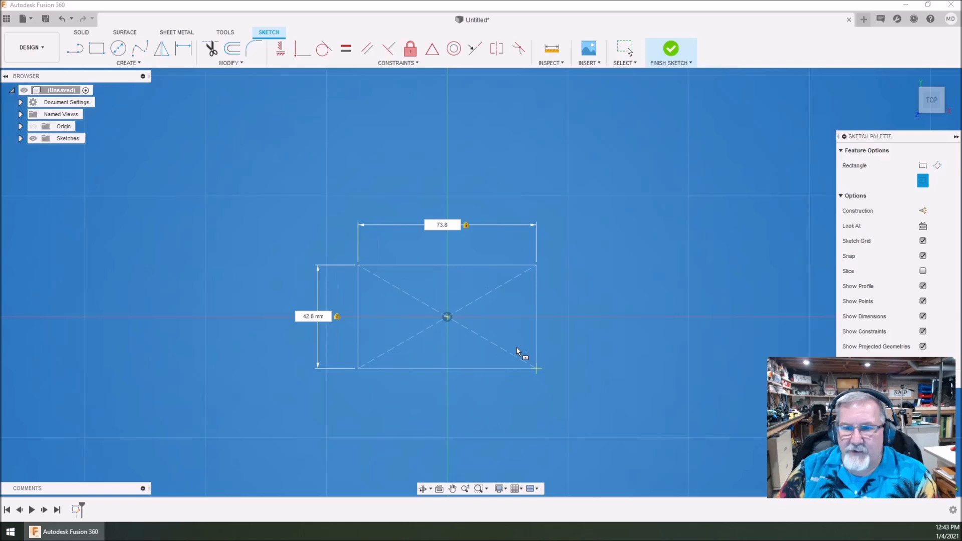
key(Return)
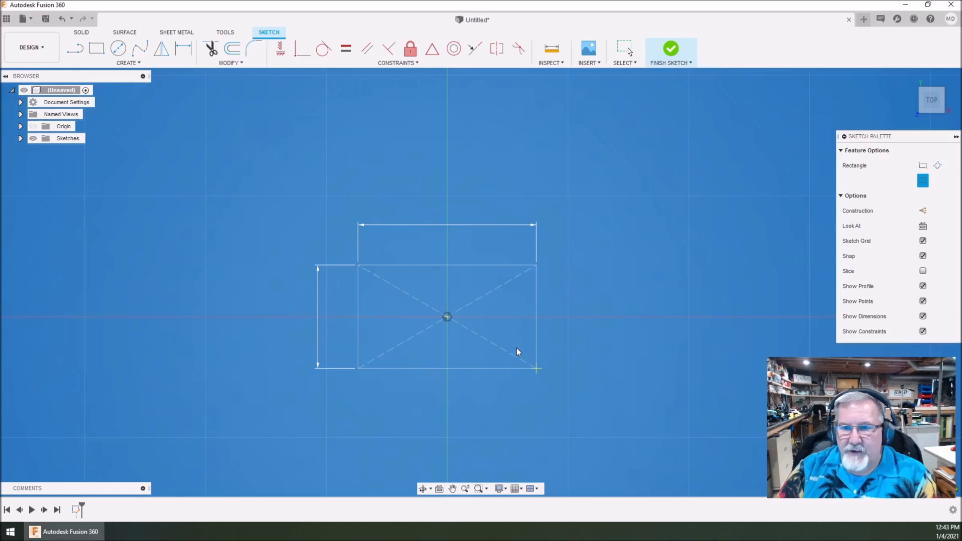
key(Escape)
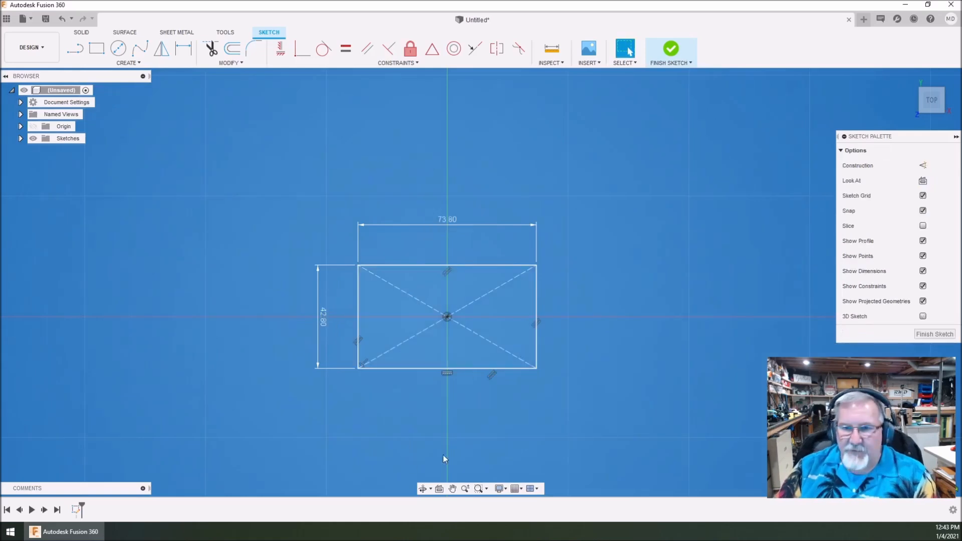
Step: Fillet the rectangle's upper-left corner with a 7 mm radius
click(254, 48)
click(368, 265)
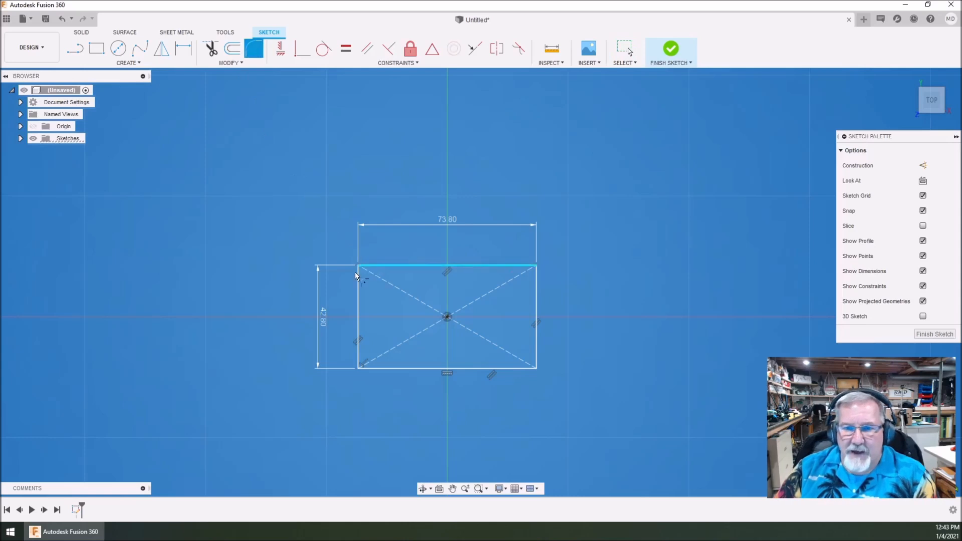
click(357, 278)
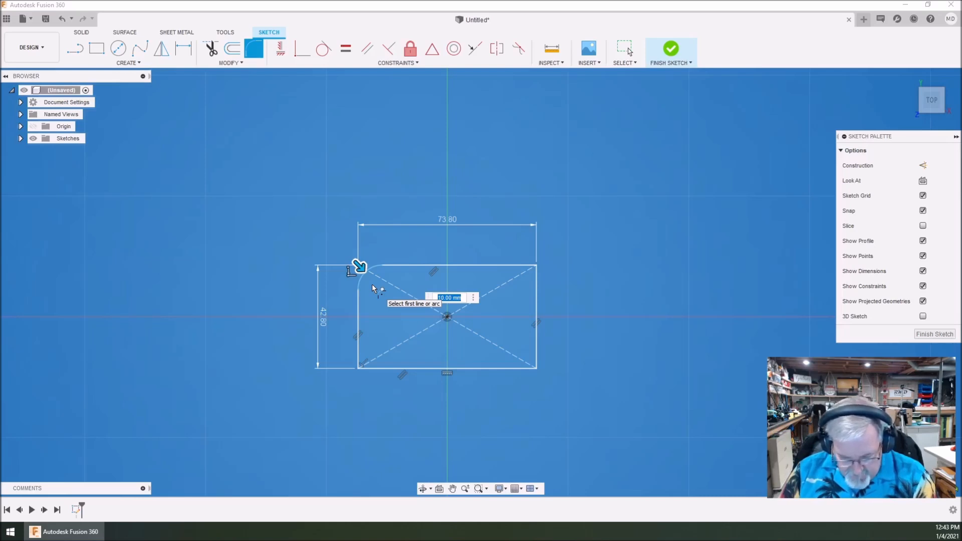
text(14)
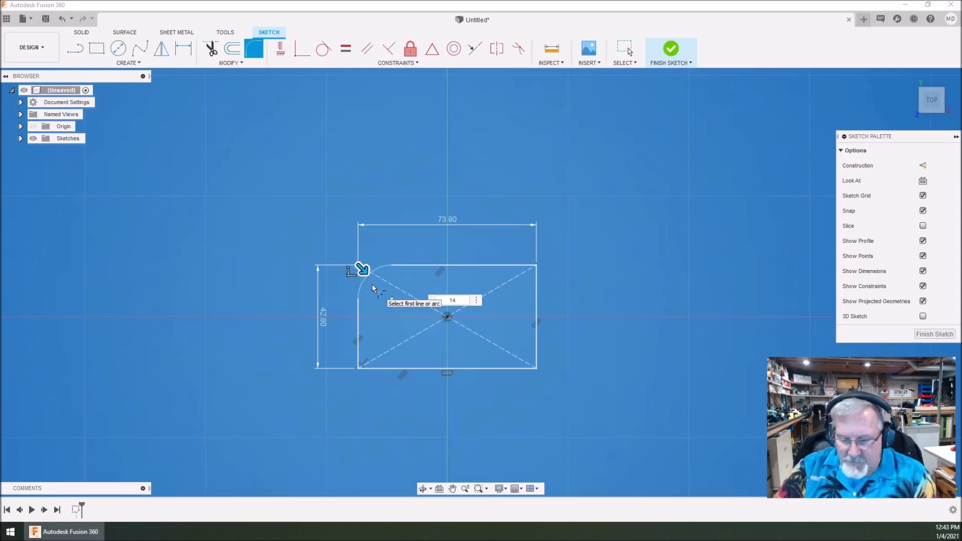
key(BackSpace)
key(BackSpace)
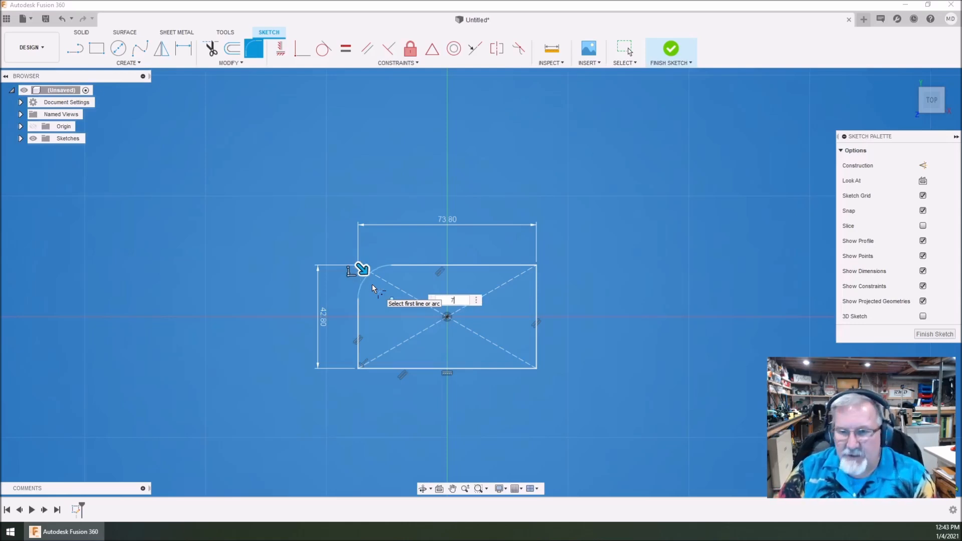
text(7)
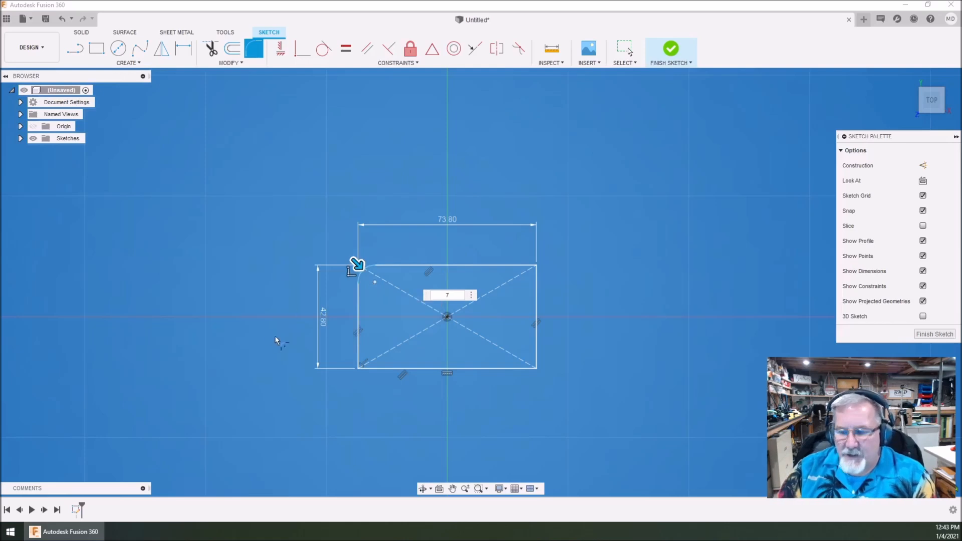
key(Return)
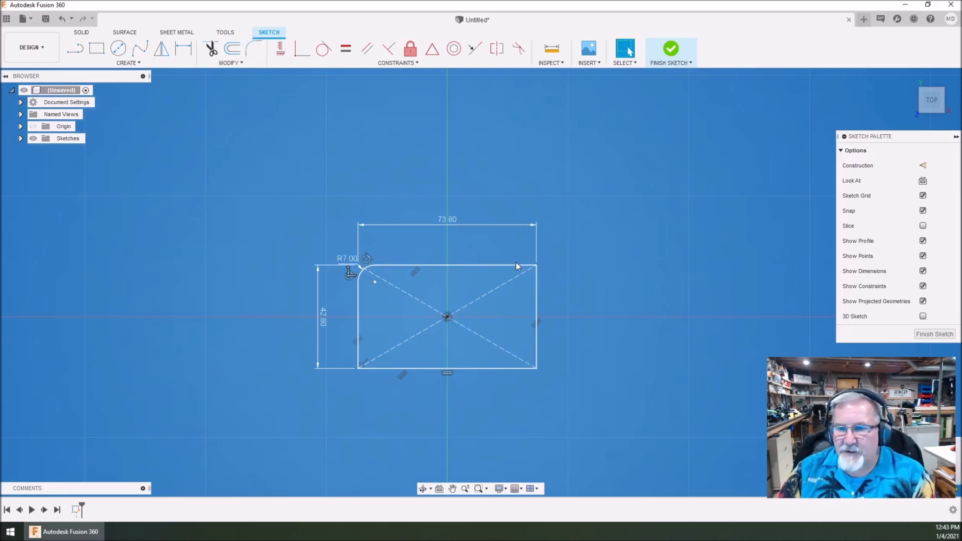
click(536, 280)
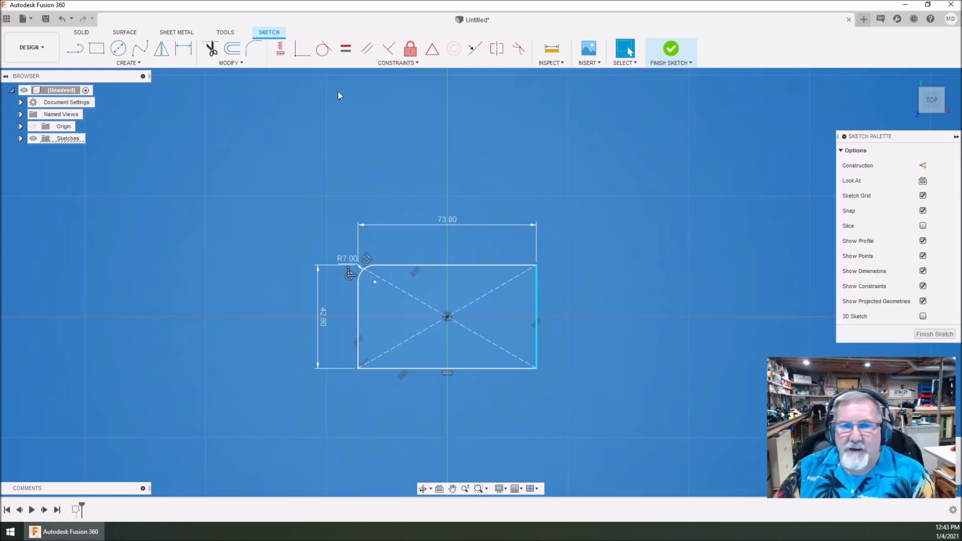
click(254, 49)
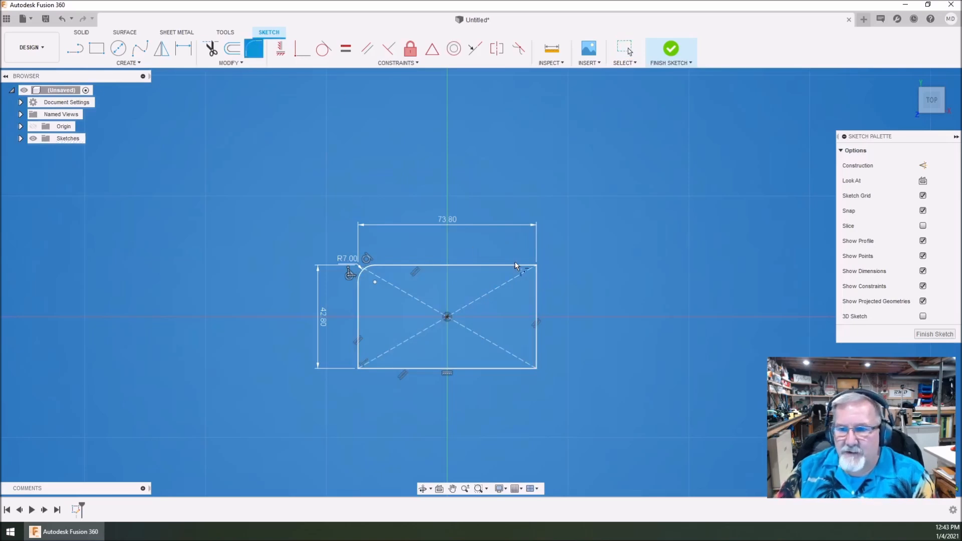
click(531, 277)
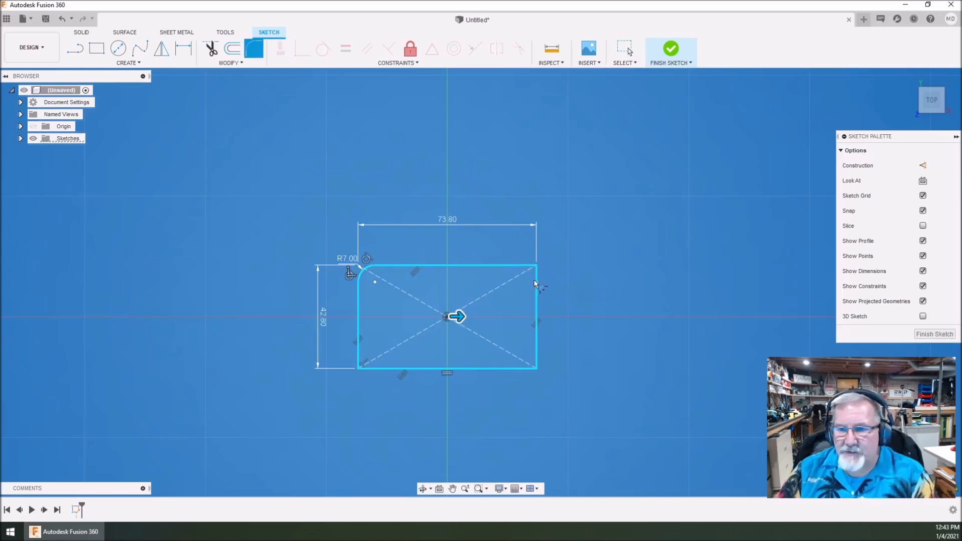
key(Escape)
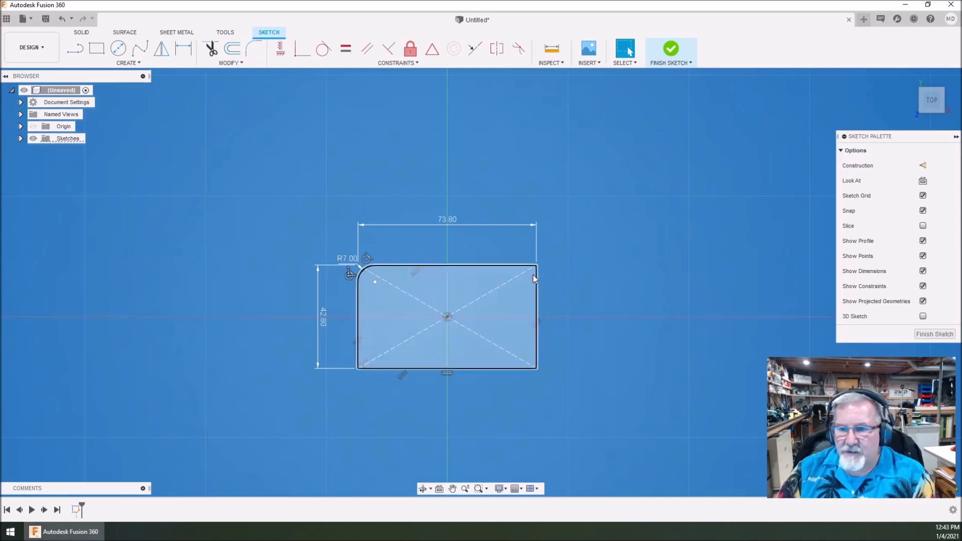
Step: Round the rectangle's upper-right corner with a 7 mm sketch fillet
click(536, 284)
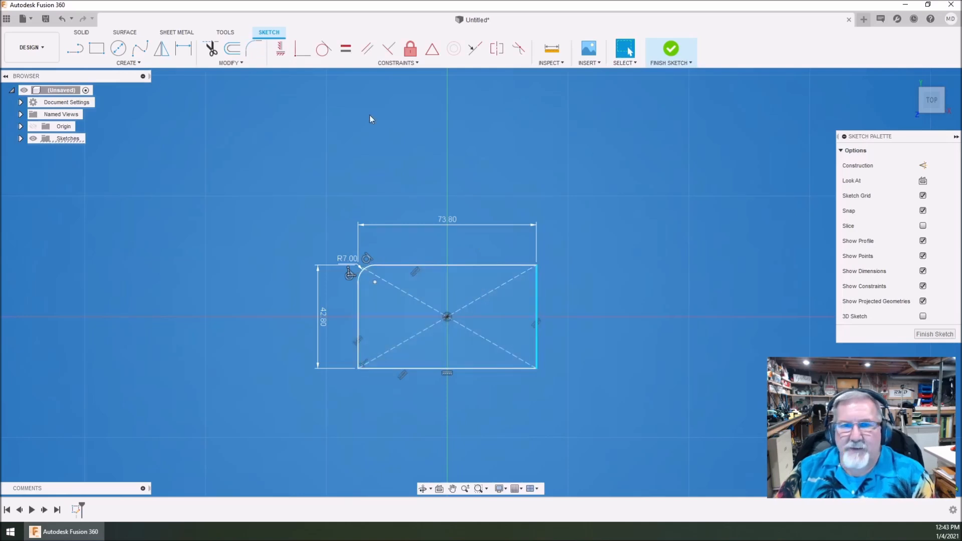
click(254, 50)
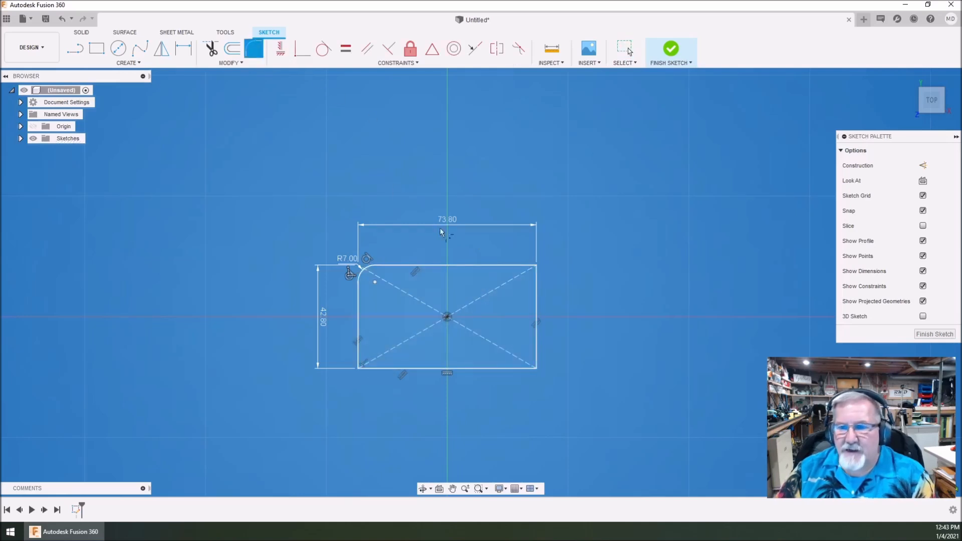
click(534, 273)
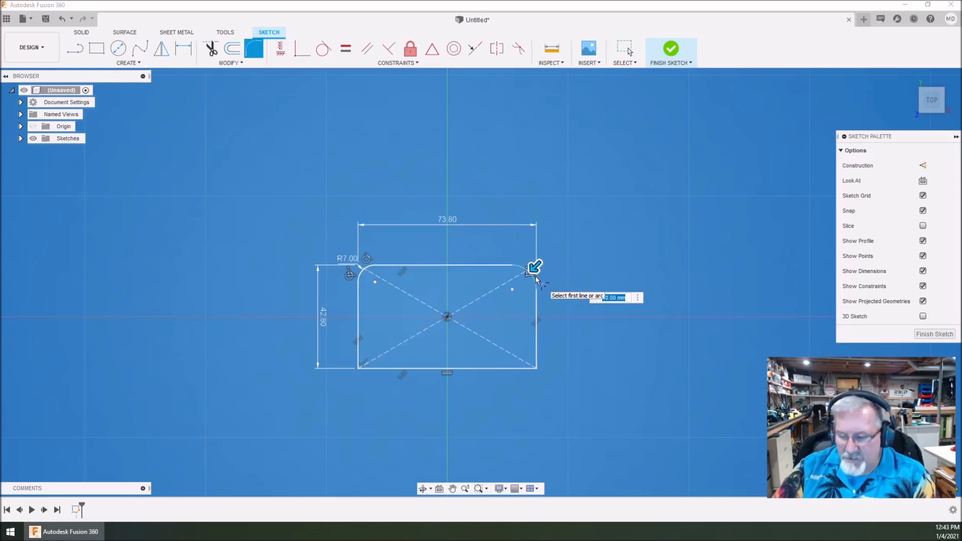
text(7)
key(Return)
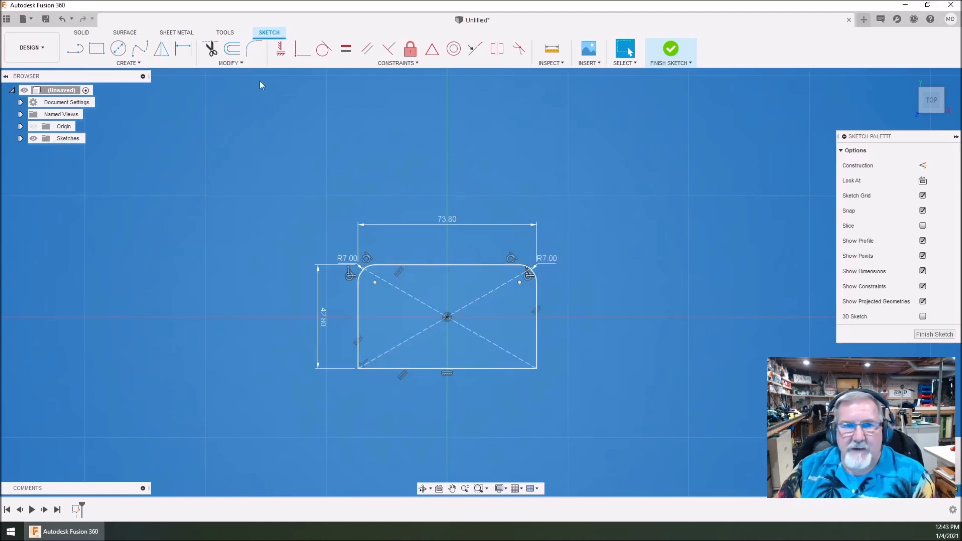
Step: Add a 7 mm sketch fillet to the rectangle's lower-right corner
click(254, 48)
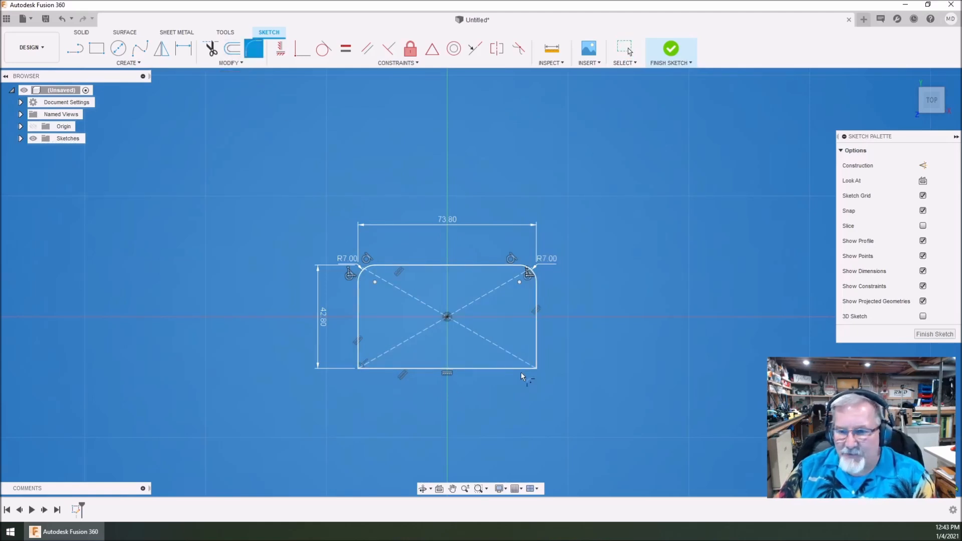
click(535, 365)
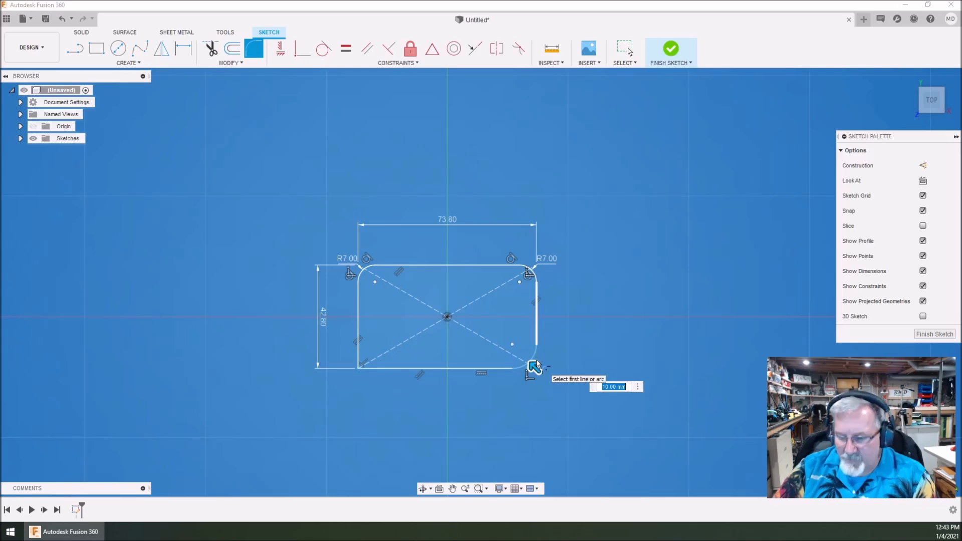
text(7)
key(Return)
key(Escape)
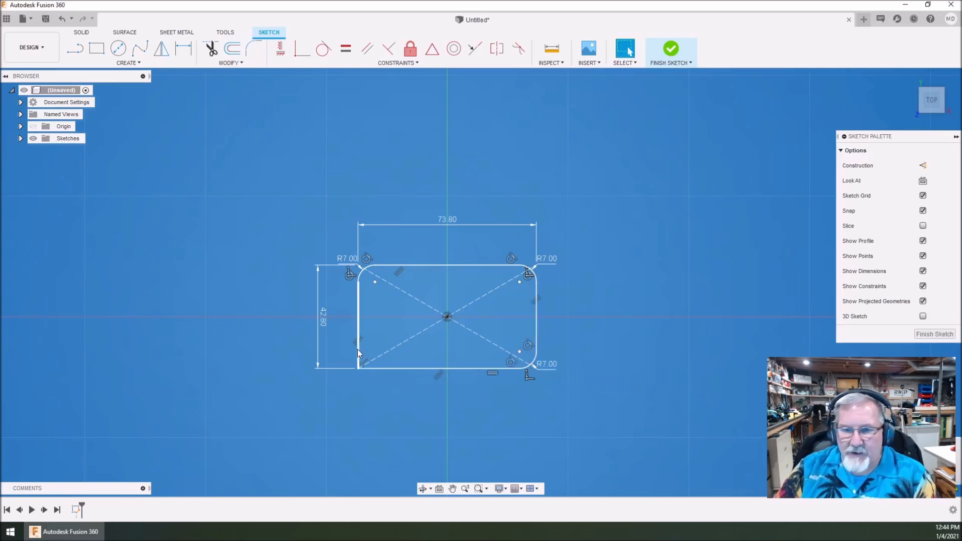
Step: Fillet the remaining lower-left corner of the rectangle with a 7 mm radius
key(Return)
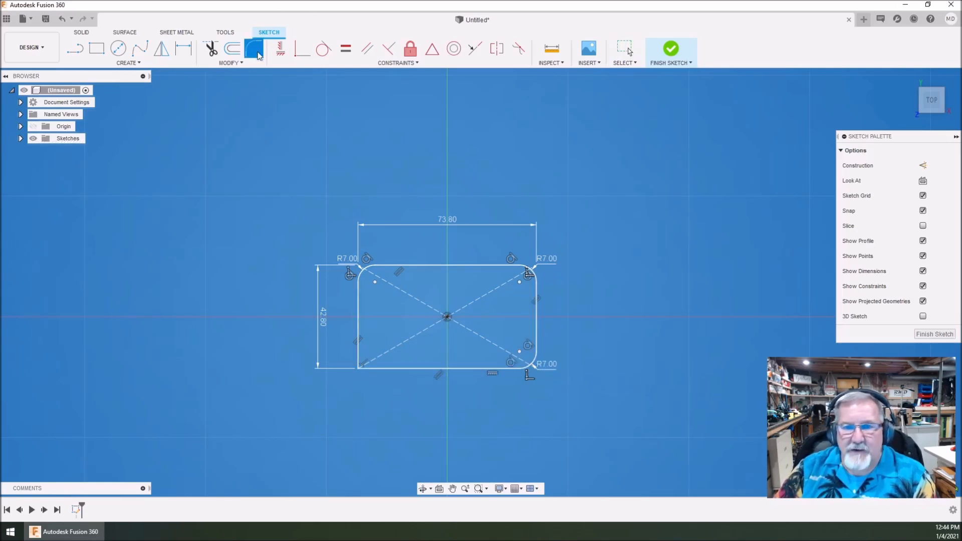
click(357, 345)
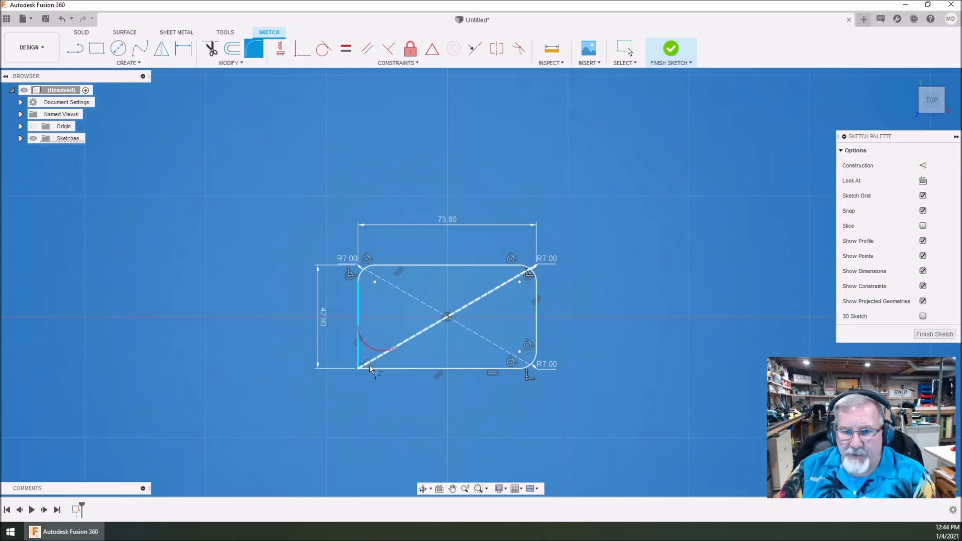
click(370, 368)
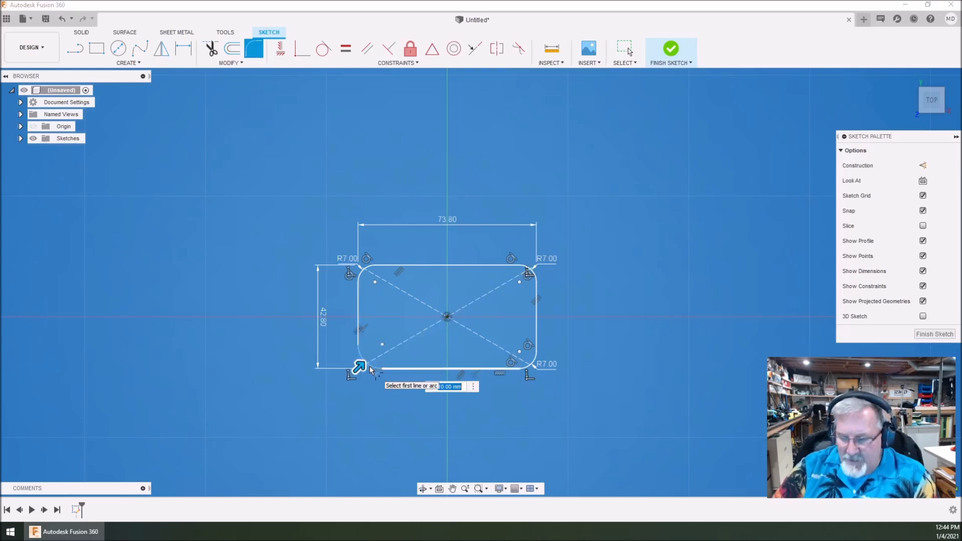
text(7)
key(Return)
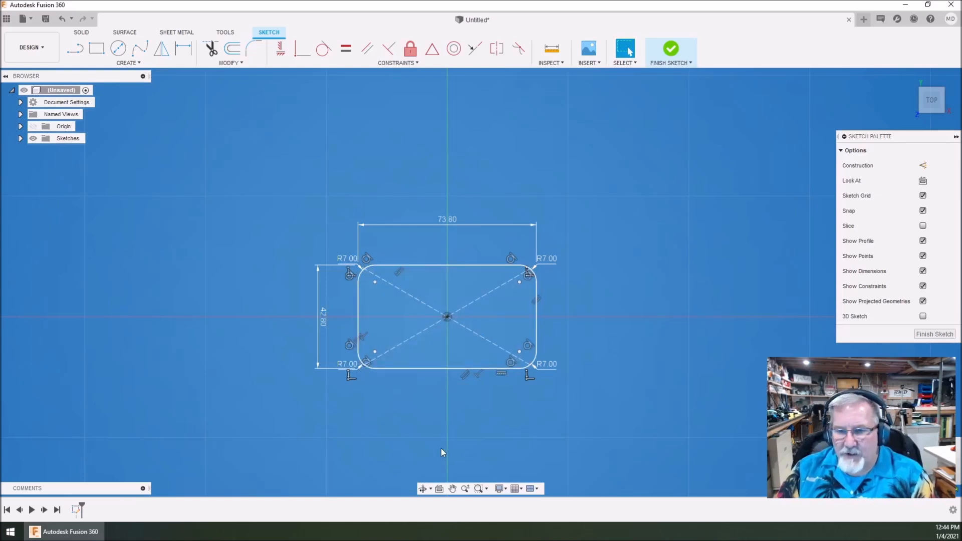
Step: Finish the sketch and extrude the rounded rectangle profile 3 mm as a new body
click(673, 52)
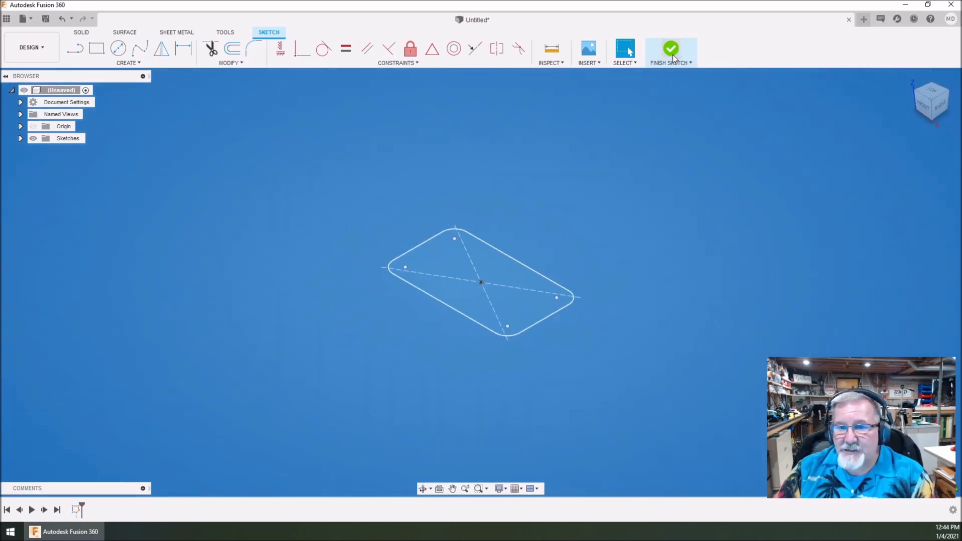
click(96, 48)
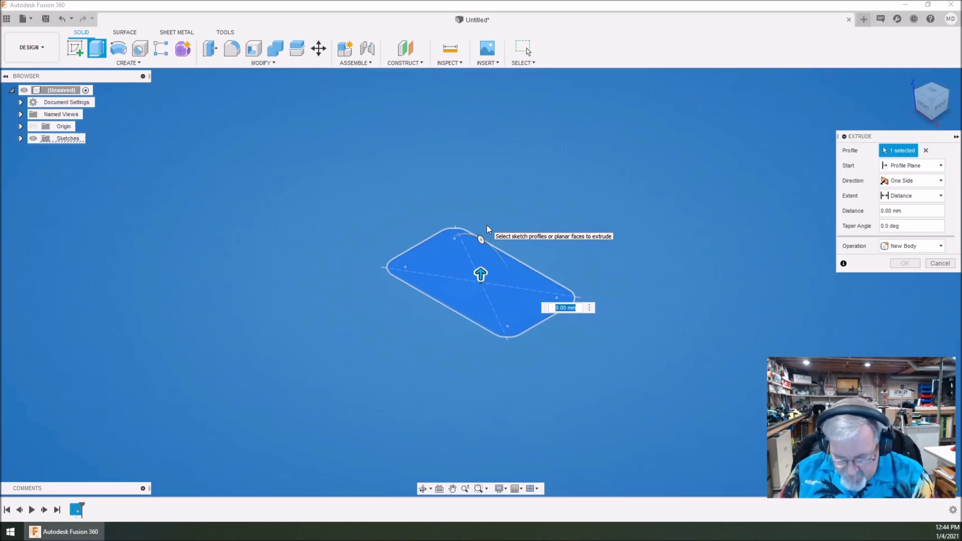
text(3)
key(Return)
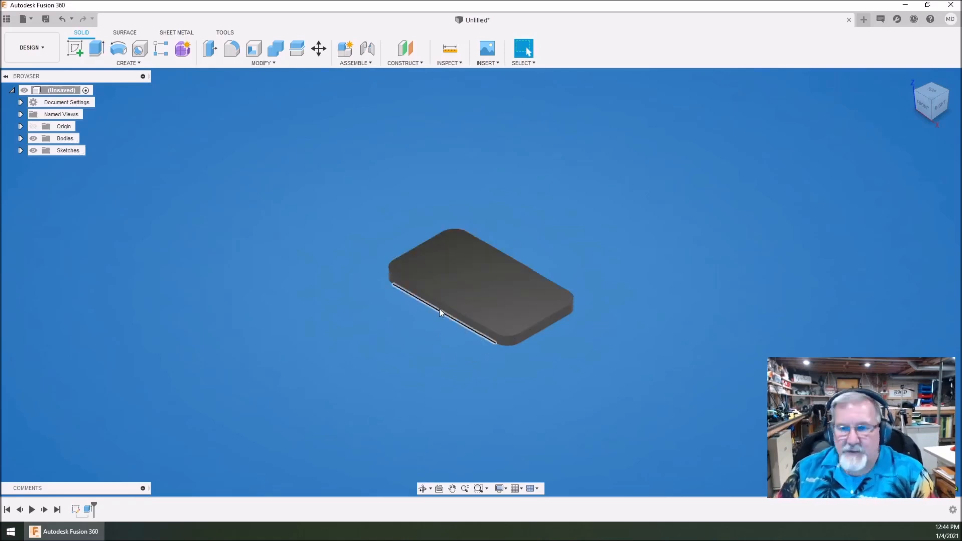
Step: Start a new sketch on the top face of the rounded plate
click(74, 50)
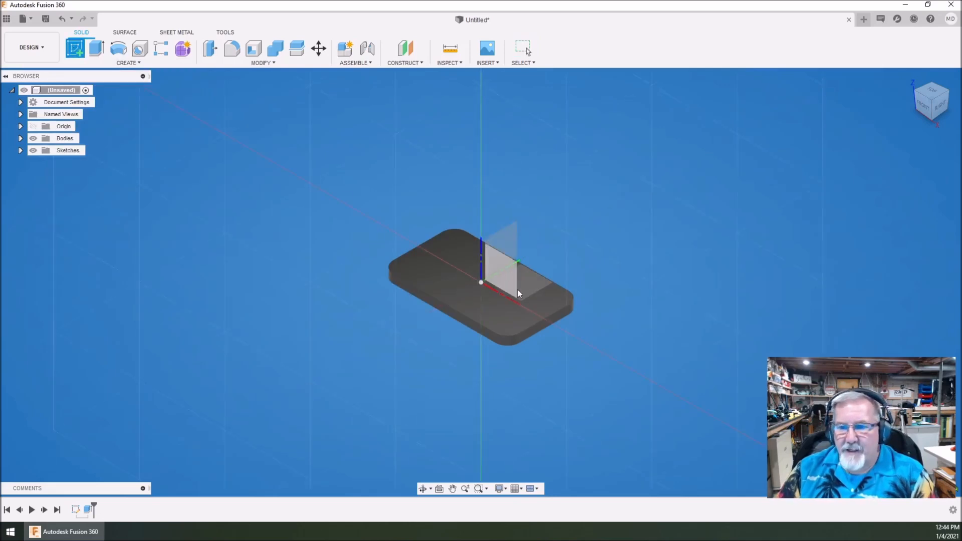
click(433, 268)
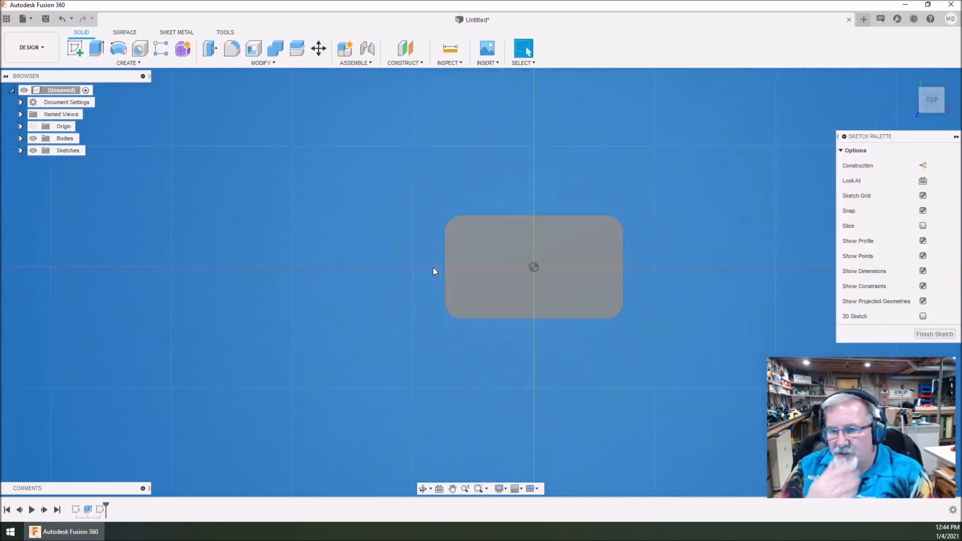
click(132, 62)
mouse_move(121, 106)
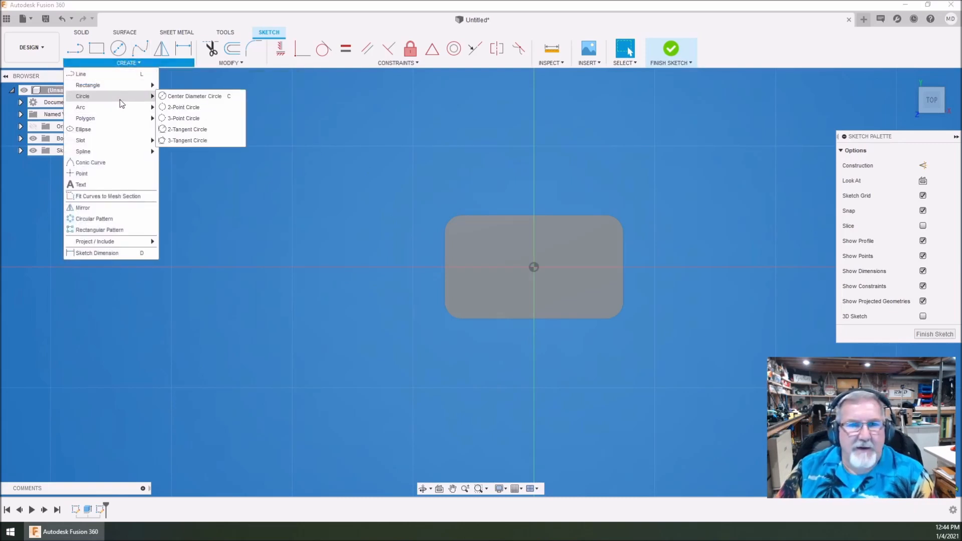
mouse_move(121, 86)
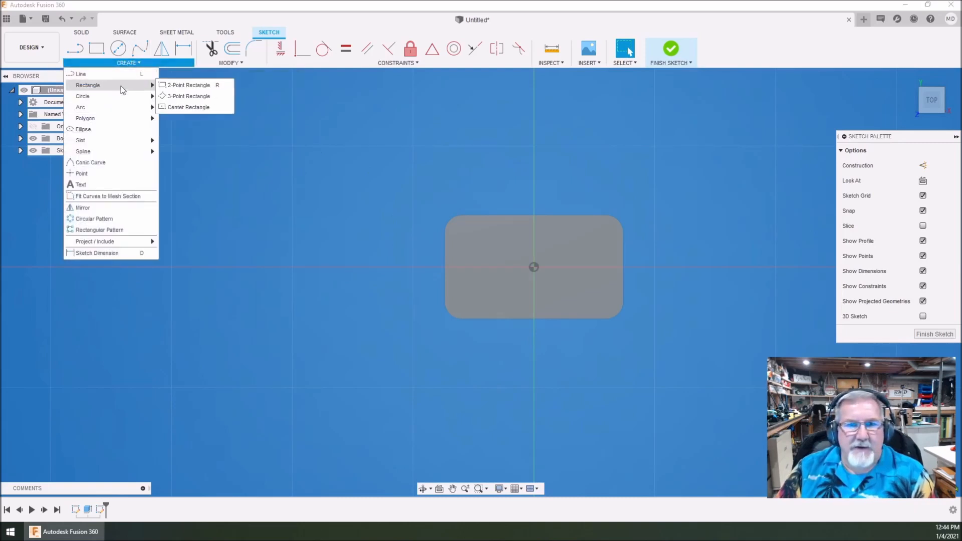
click(184, 107)
click(535, 268)
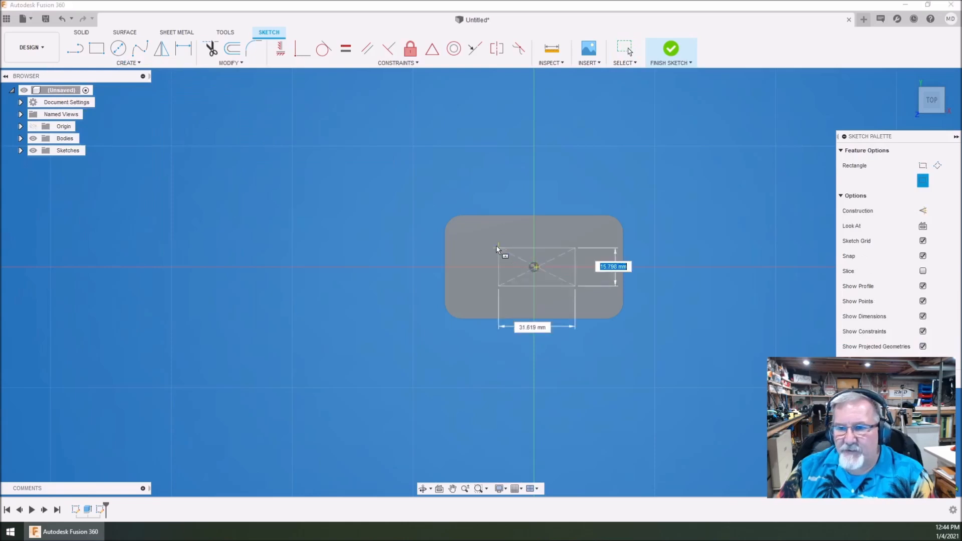
key(Escape)
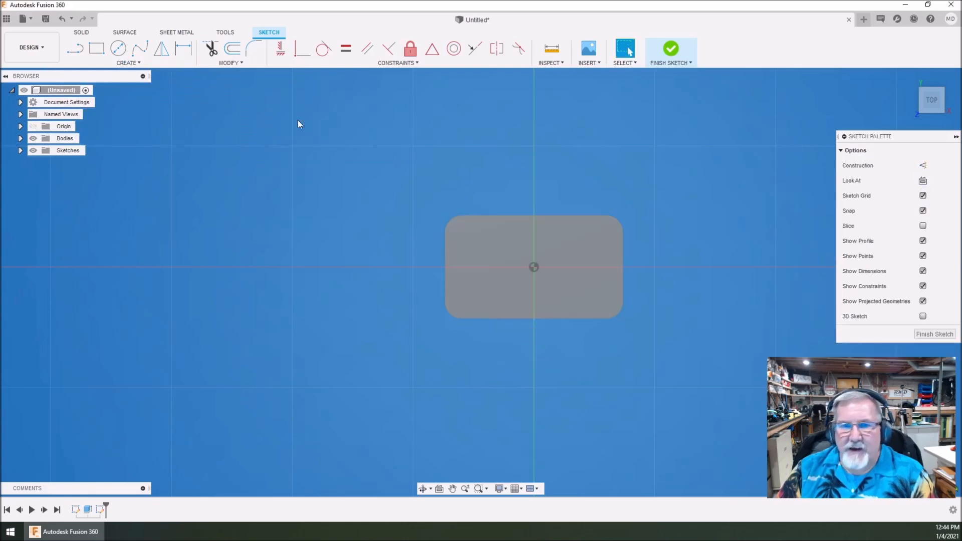
Step: Sketch a center rectangle on the origin, 63.6 mm wide and 32 mm high
click(137, 63)
mouse_move(136, 85)
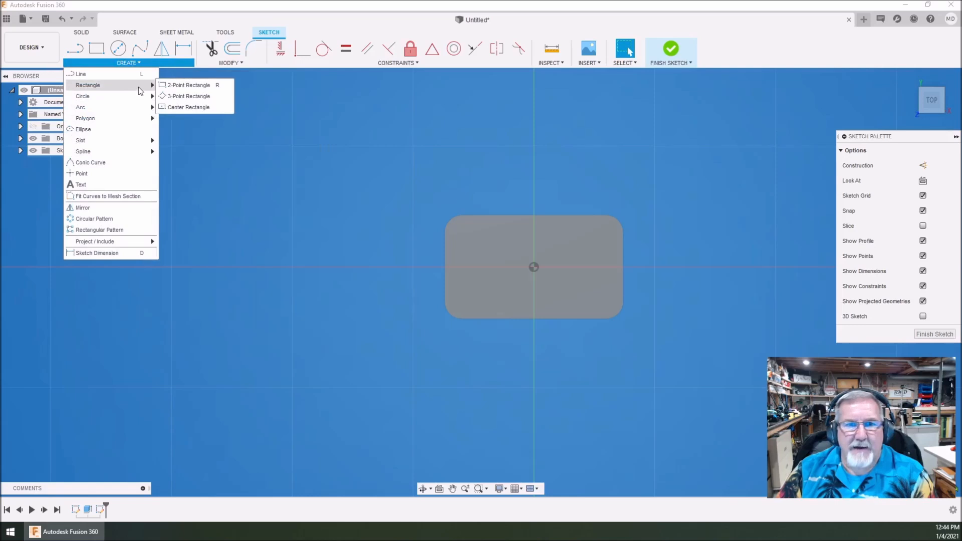
click(183, 107)
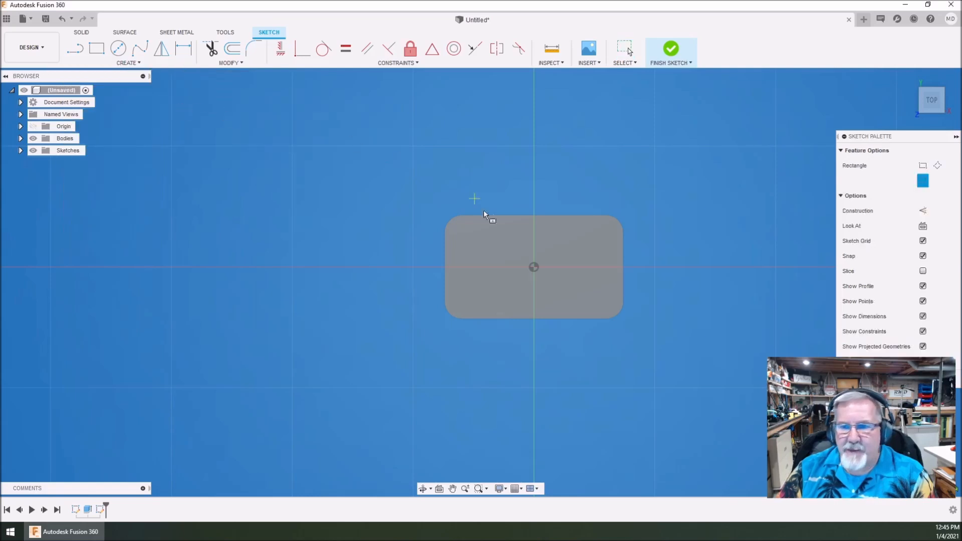
click(532, 267)
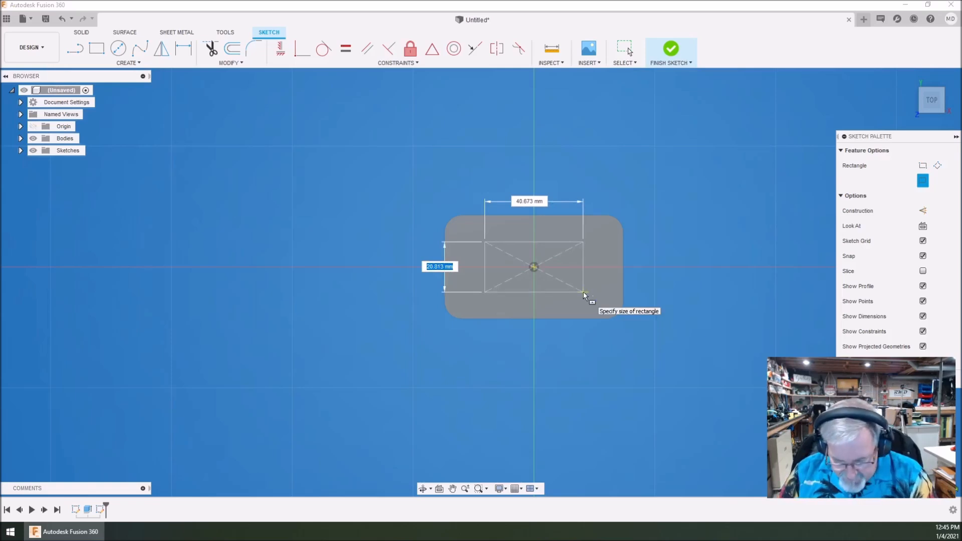
text(32)
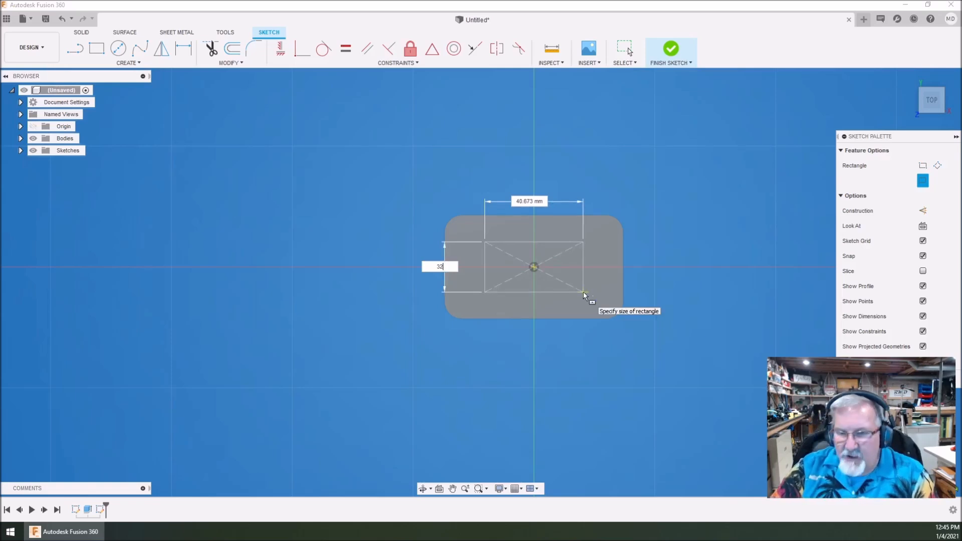
key(Tab)
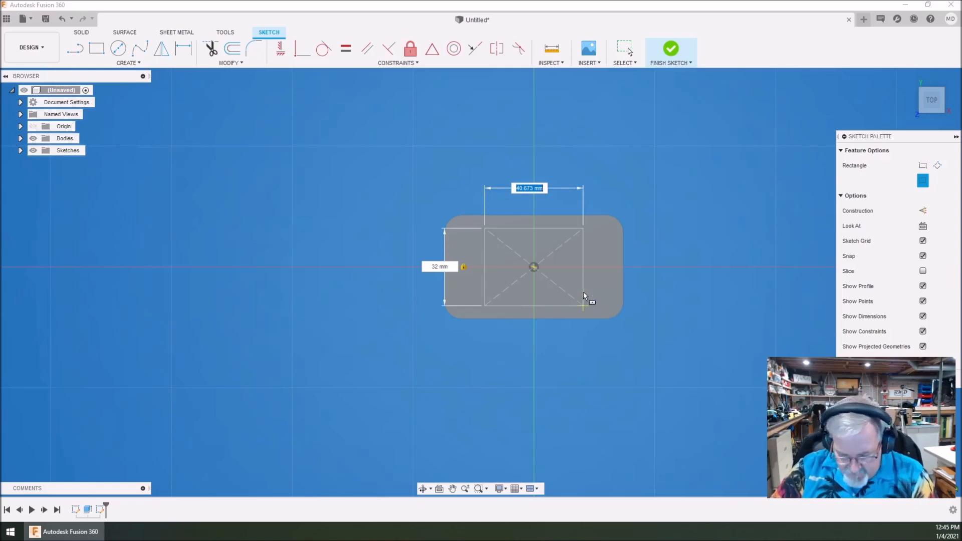
text(63.6)
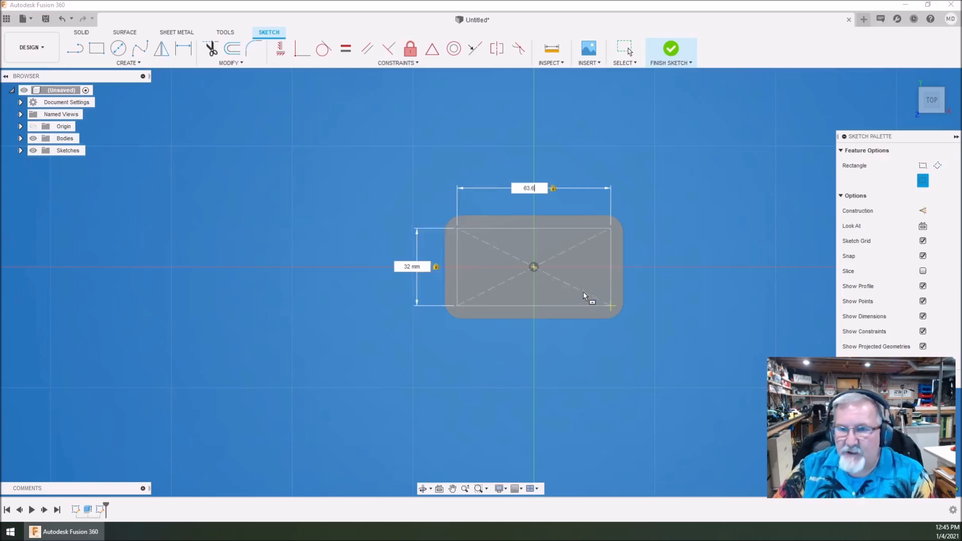
key(Return)
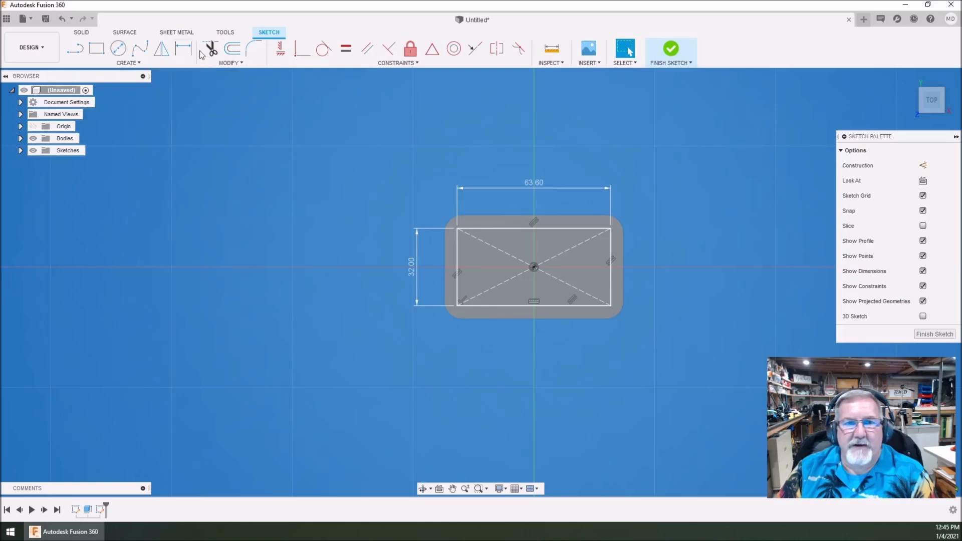
Step: Fillet the inner rectangle's upper-left corner with a radius of 11.5/2 mm
click(254, 49)
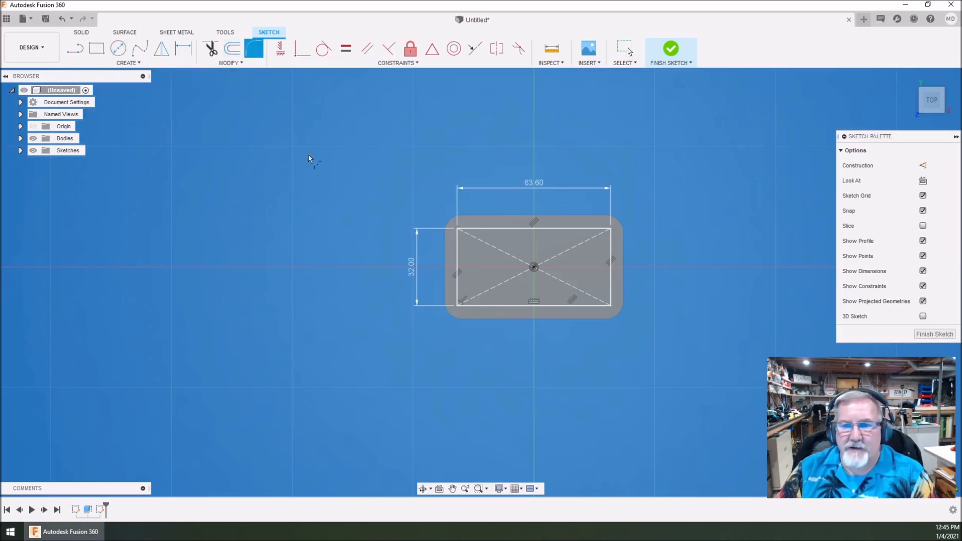
click(457, 240)
click(466, 227)
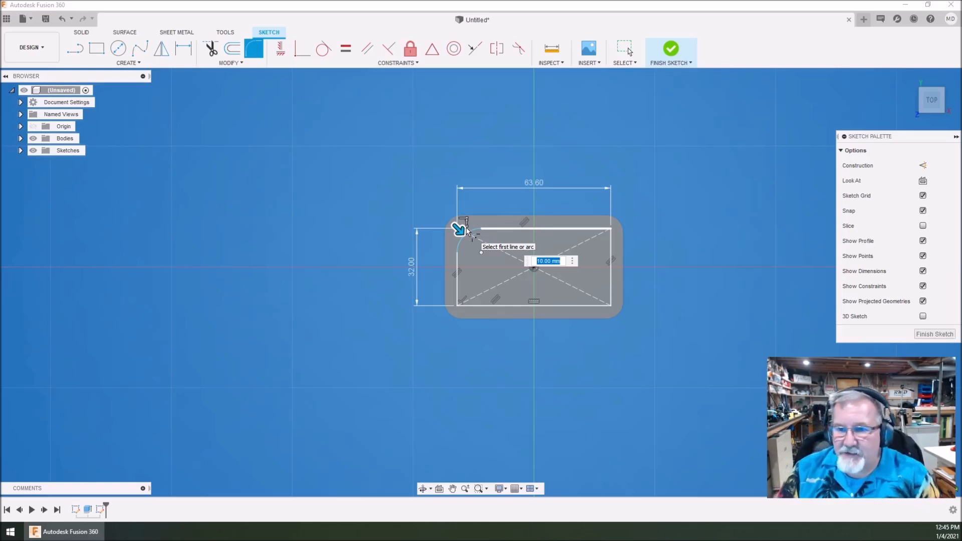
text(11.5)
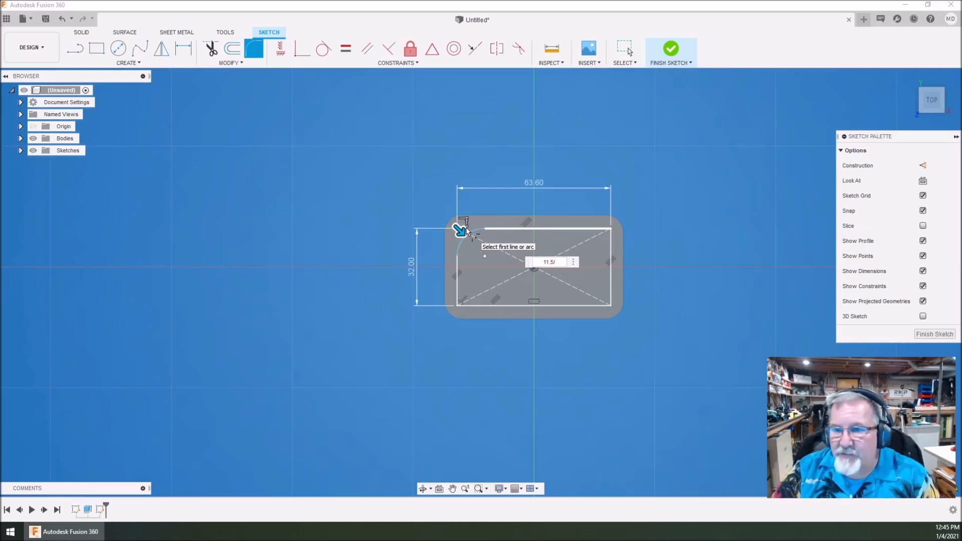
text(/2)
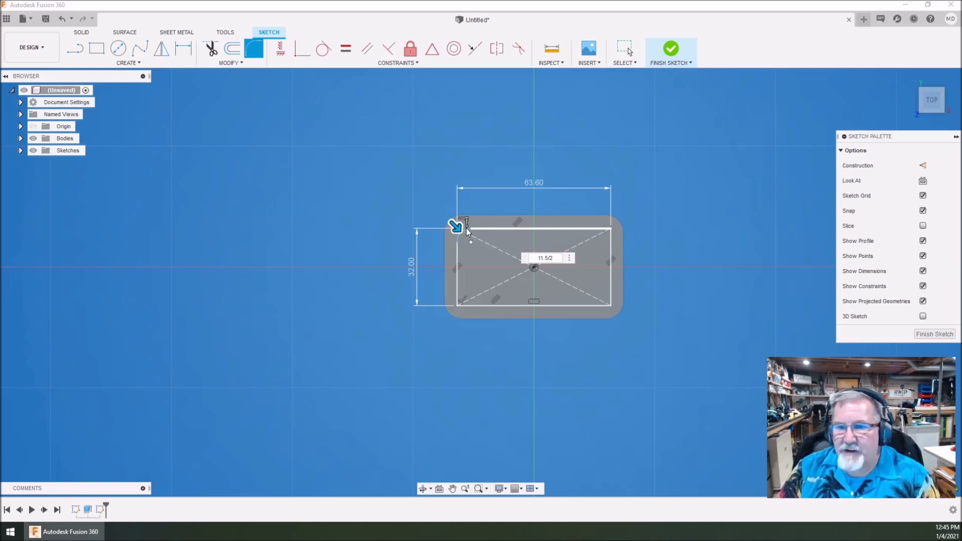
key(Return)
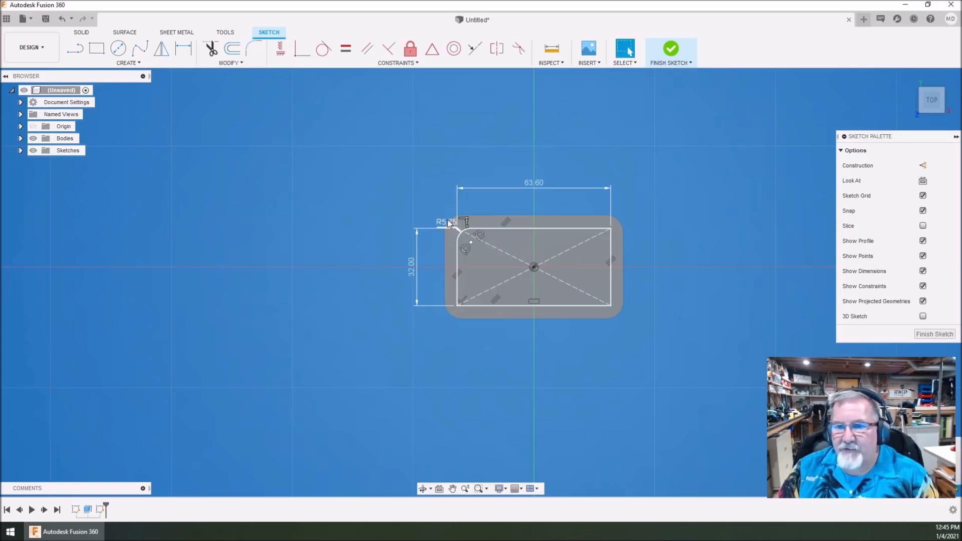
Step: Round the inner rectangle's upper-right corner with a 5.75 mm sketch fillet
click(254, 49)
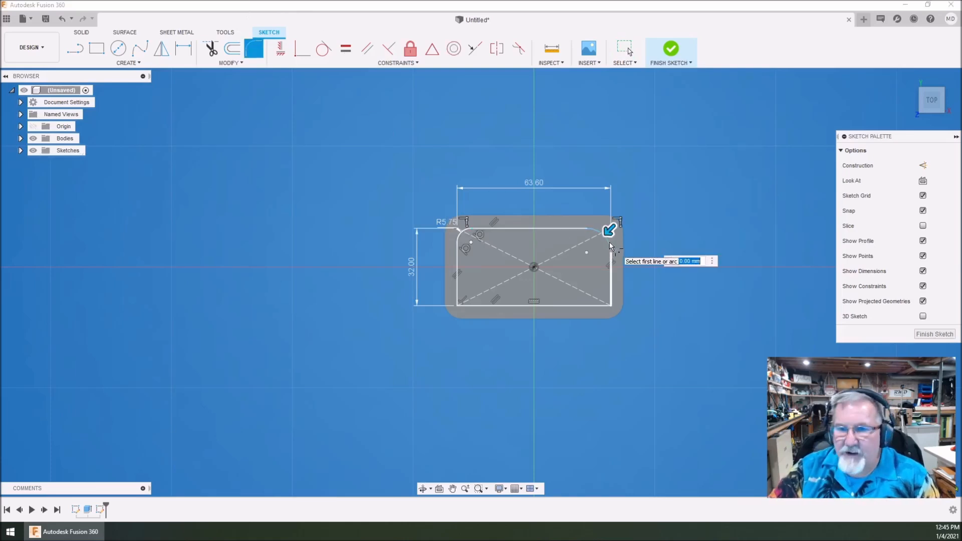
text(5.75)
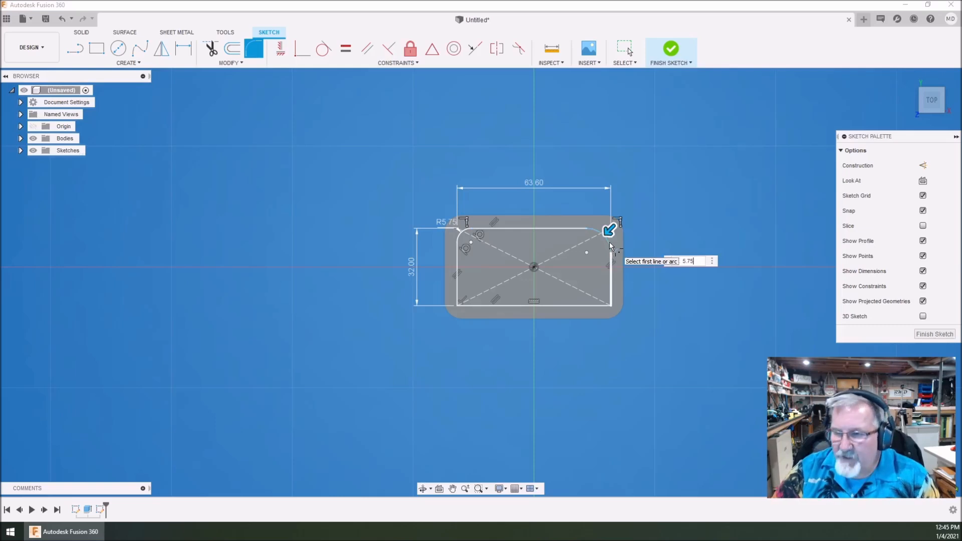
key(Return)
click(609, 242)
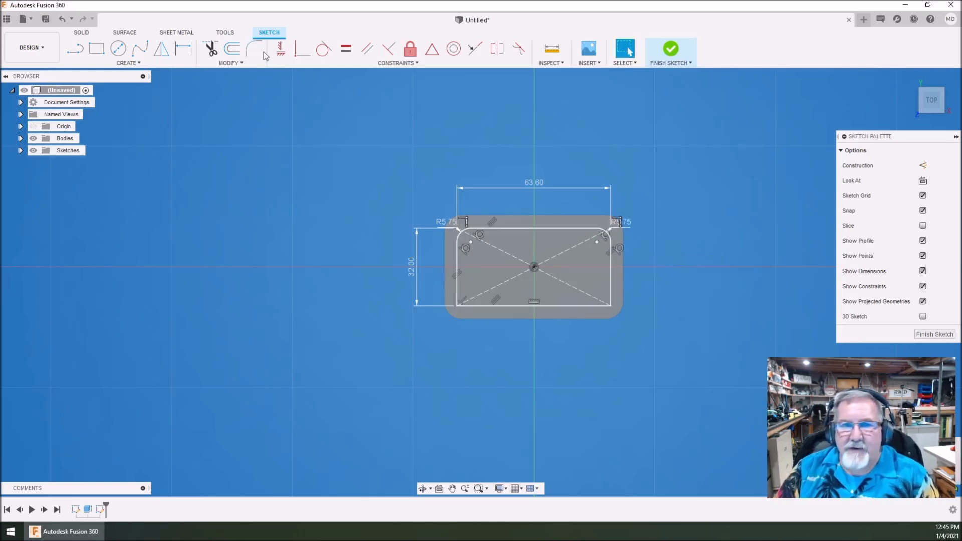
Step: Add a 5.75 mm sketch fillet to the inner rectangle's lower-right corner
click(601, 303)
text(5.75)
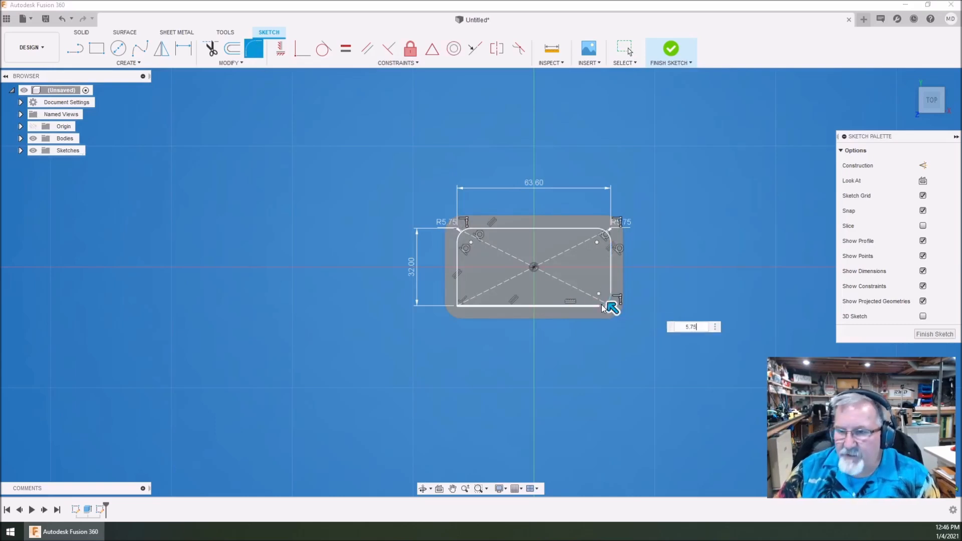
key(Return)
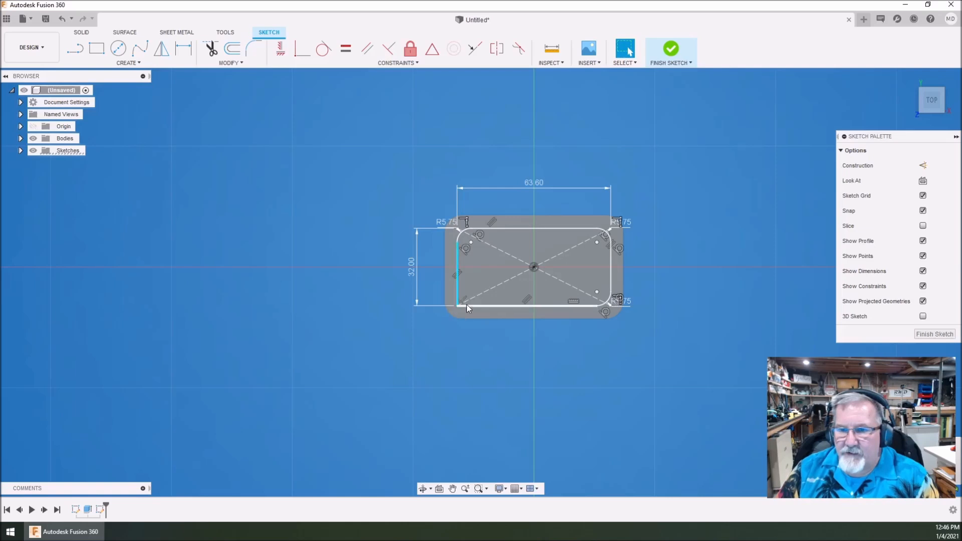
Step: Fillet the remaining lower-left corner of the inner rectangle with a 5.75 mm radius
click(467, 304)
click(254, 46)
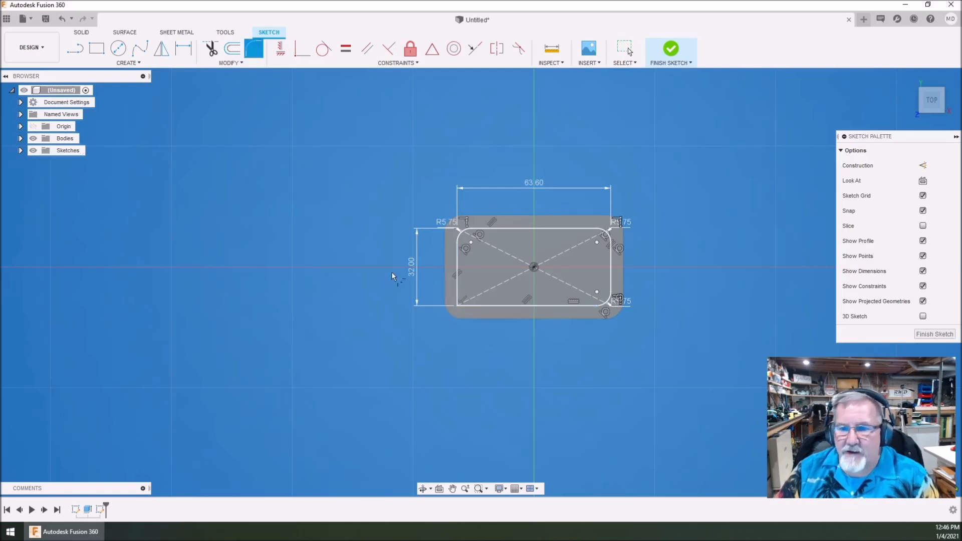
click(466, 305)
text(5.75)
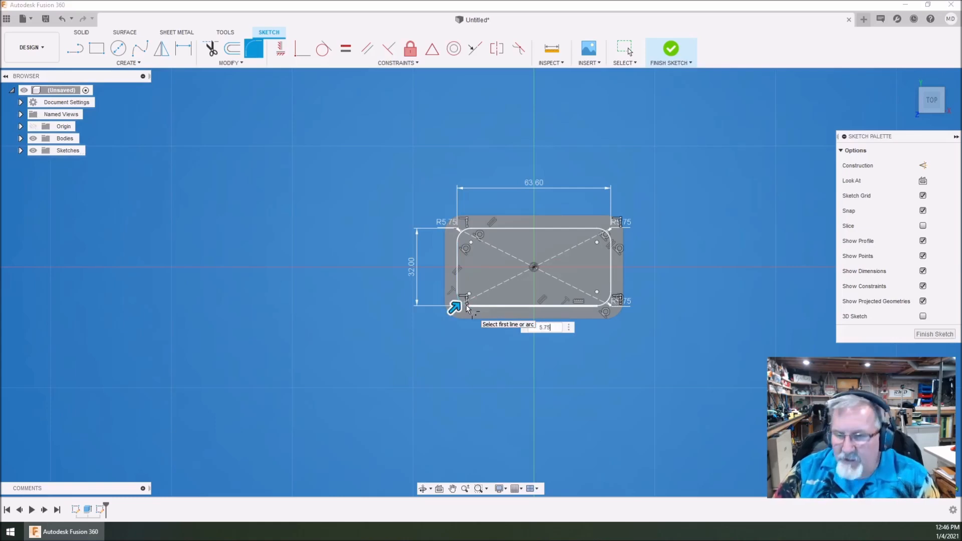
key(Return)
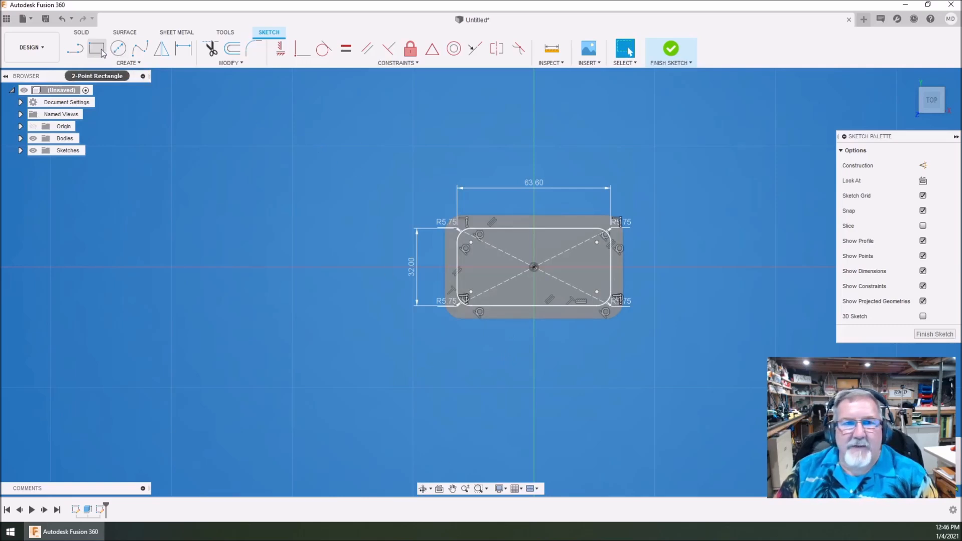
Step: Finish the sketch and extrude the inner rounded rectangle 0.67 mm upward, joined to the plate
click(672, 50)
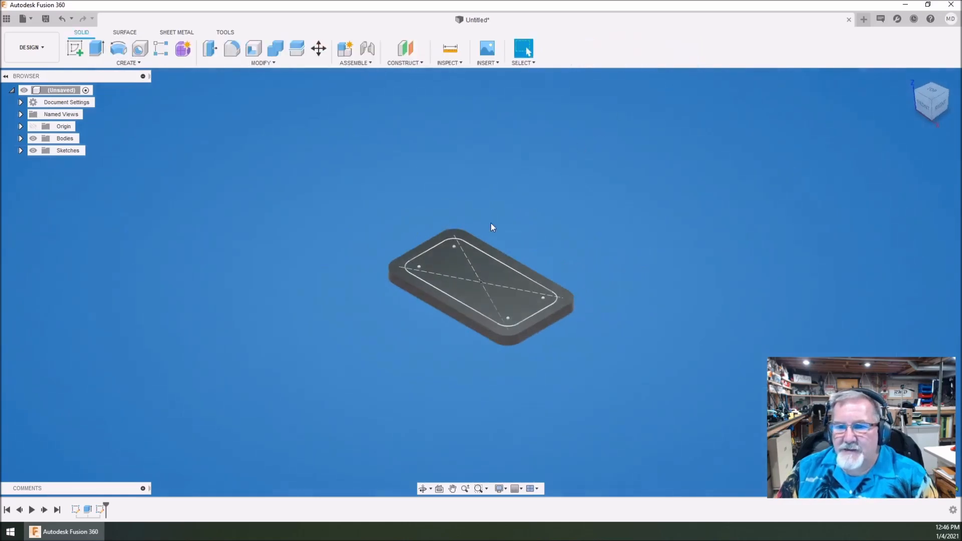
click(453, 253)
click(95, 52)
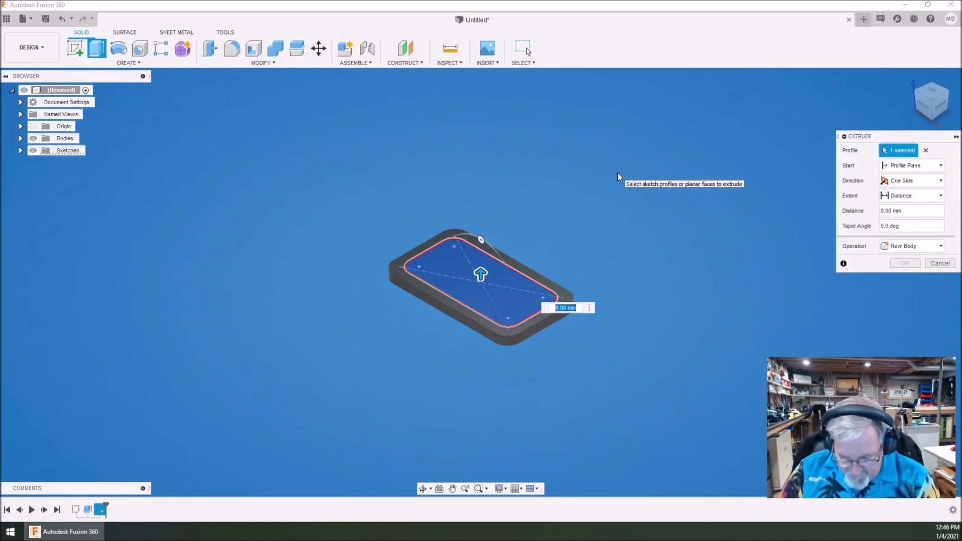
text(.67)
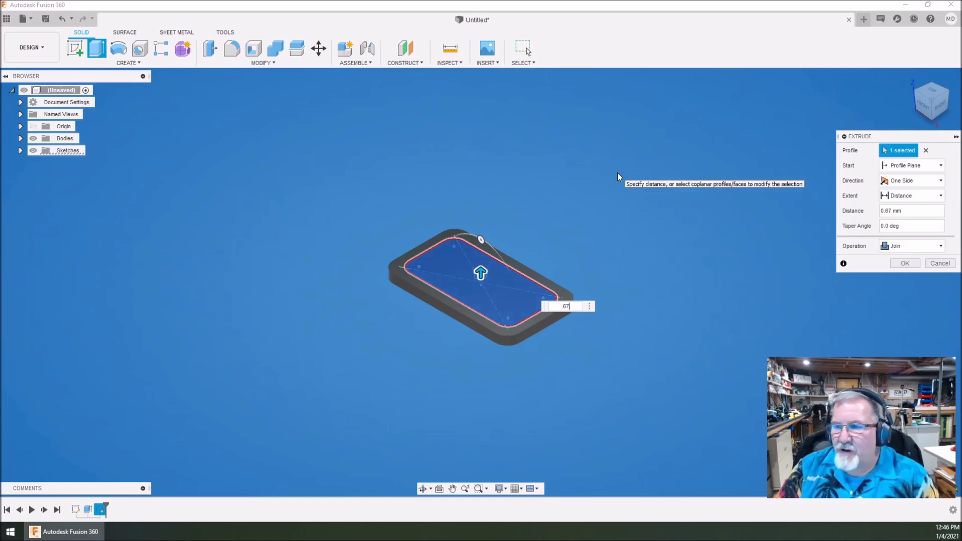
key(Return)
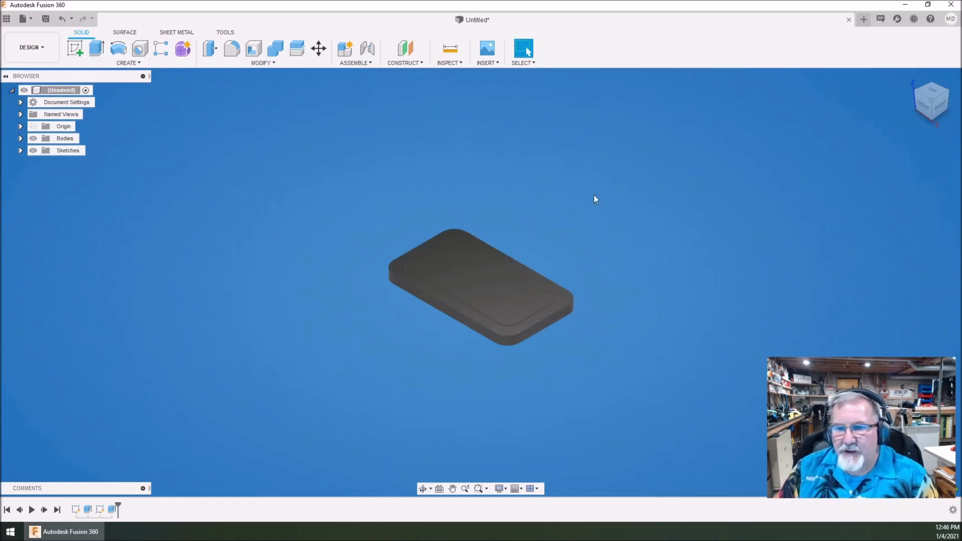
Step: Start a new sketch on the top face of the raised inner rectangle
scroll(521, 241, up, 2)
scroll(462, 348, up, 3)
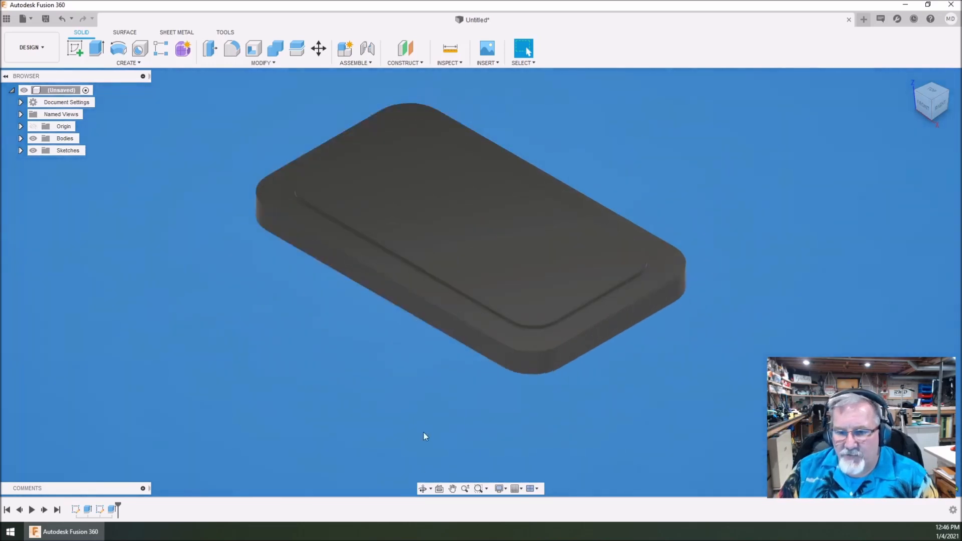
click(423, 488)
drag(466, 235, 428, 251)
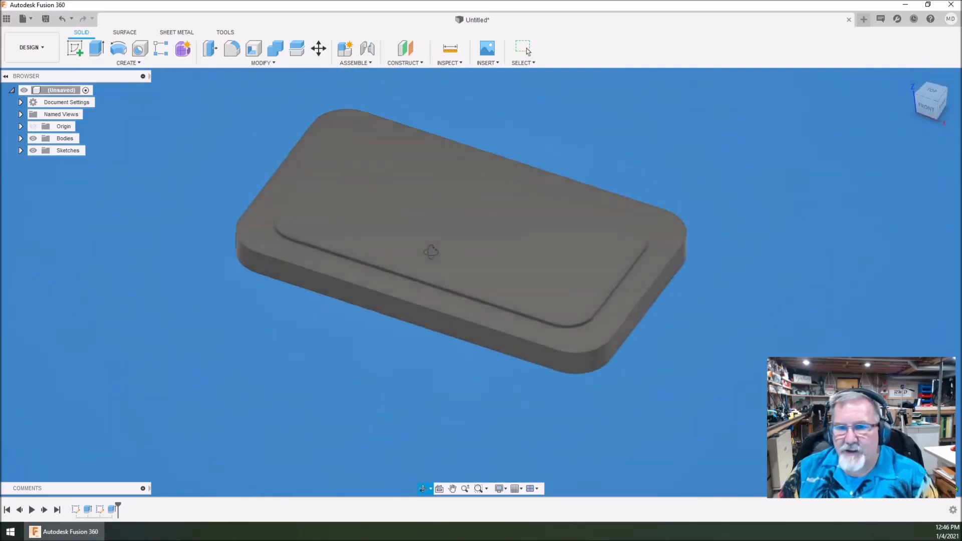
drag(538, 139, 719, 322)
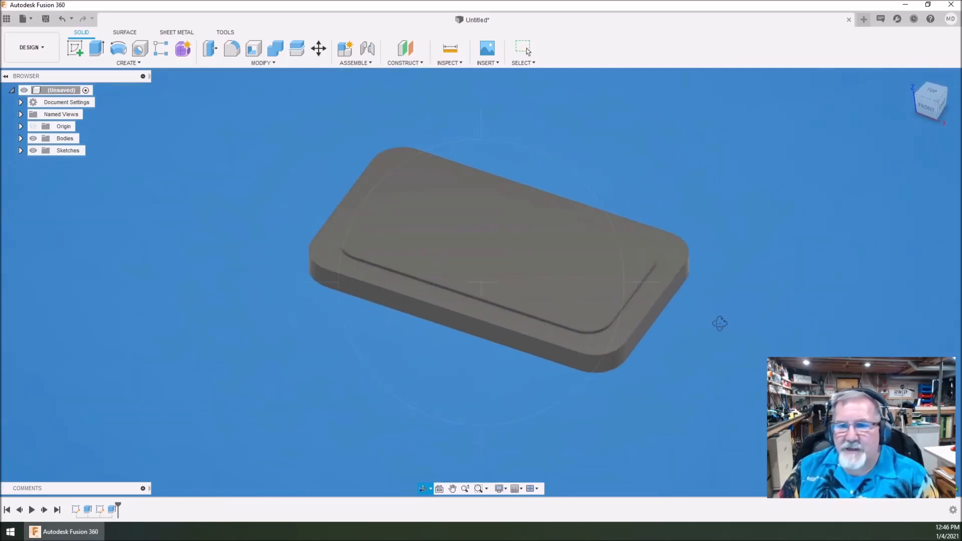
click(75, 48)
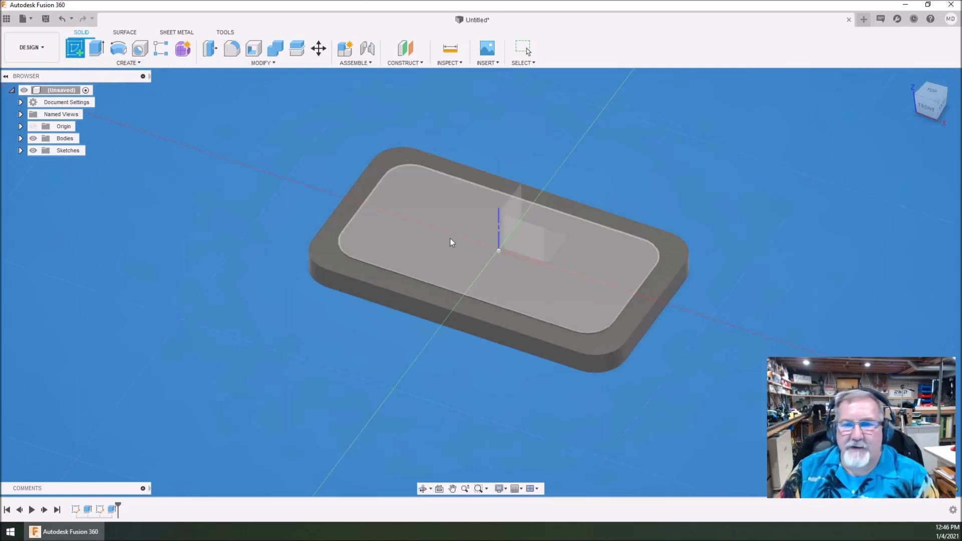
click(478, 240)
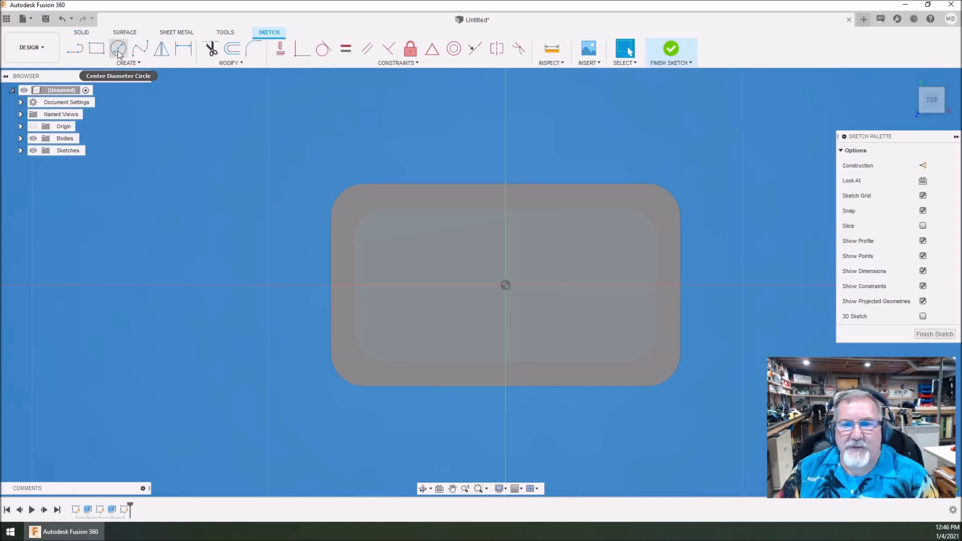
Step: Sketch an 11.5 mm diameter circle centred on the corner arc at the upper-left of the raised rectangle
click(118, 49)
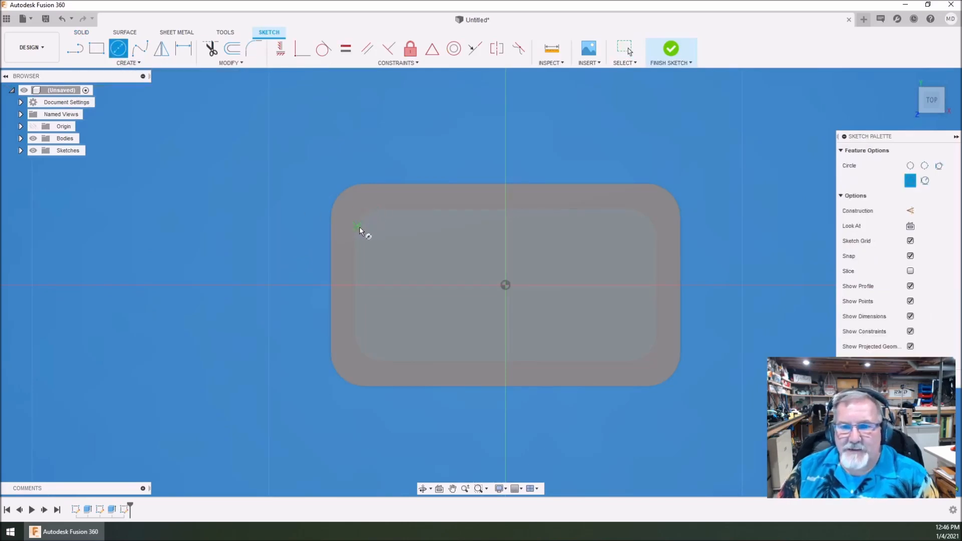
click(384, 236)
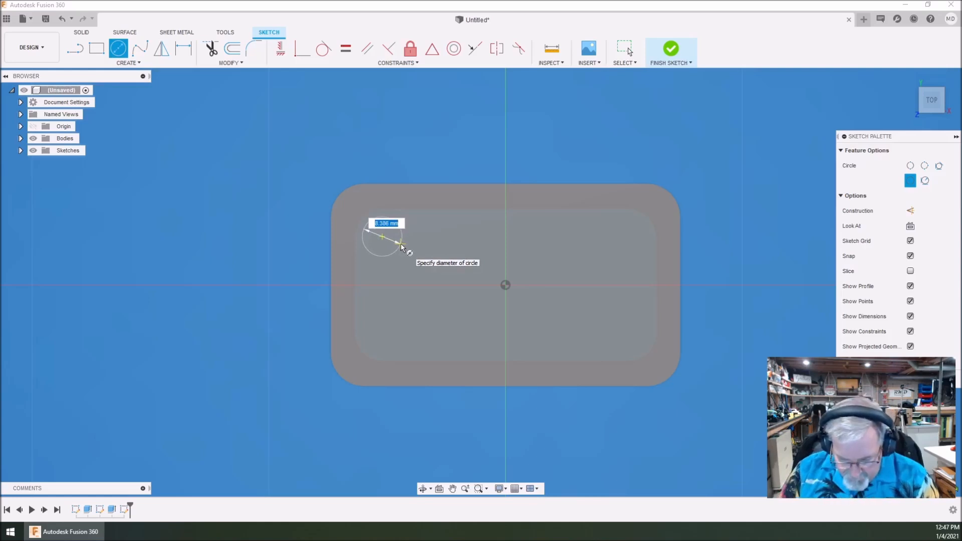
text(11.5)
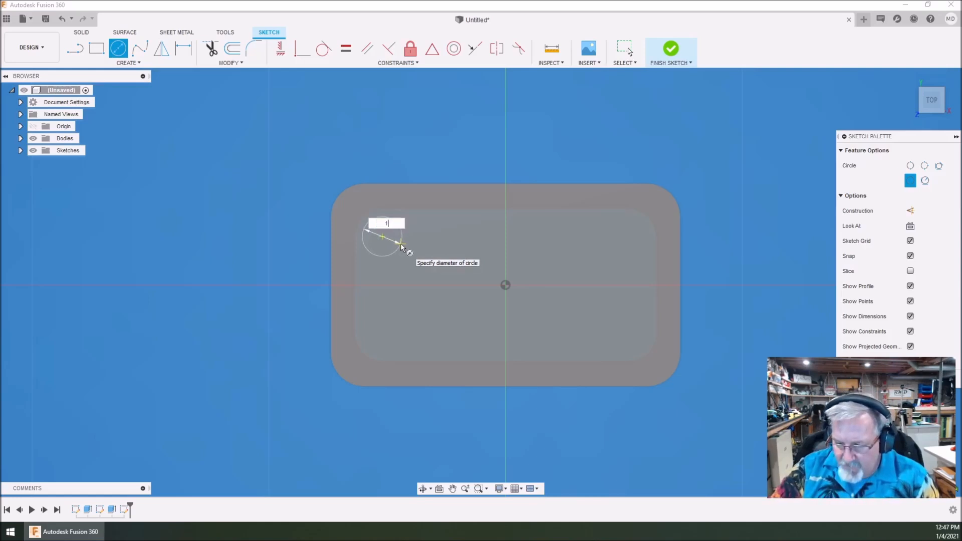
key(Return)
key(Escape)
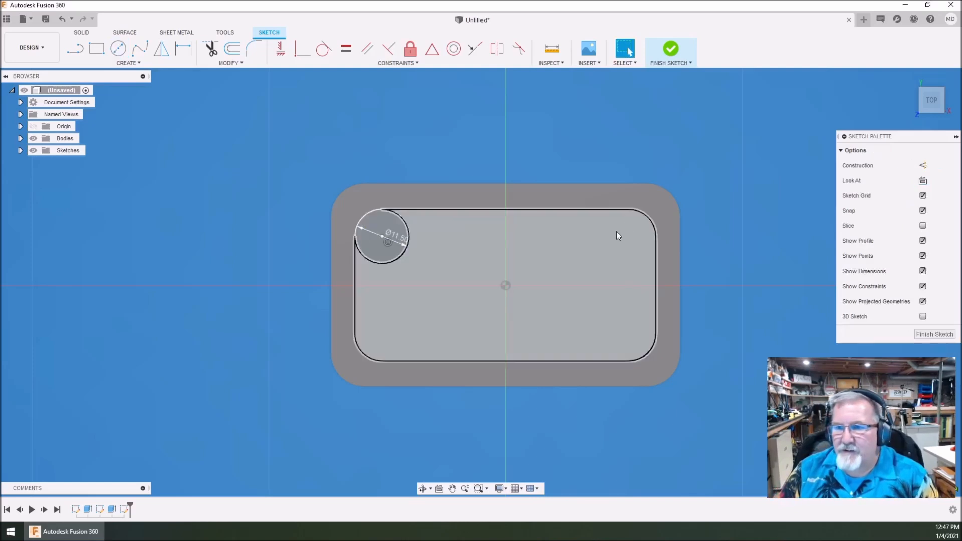
Step: Add an 11.5 mm diameter circle centred on the raised rectangle's upper-right corner arc
click(120, 45)
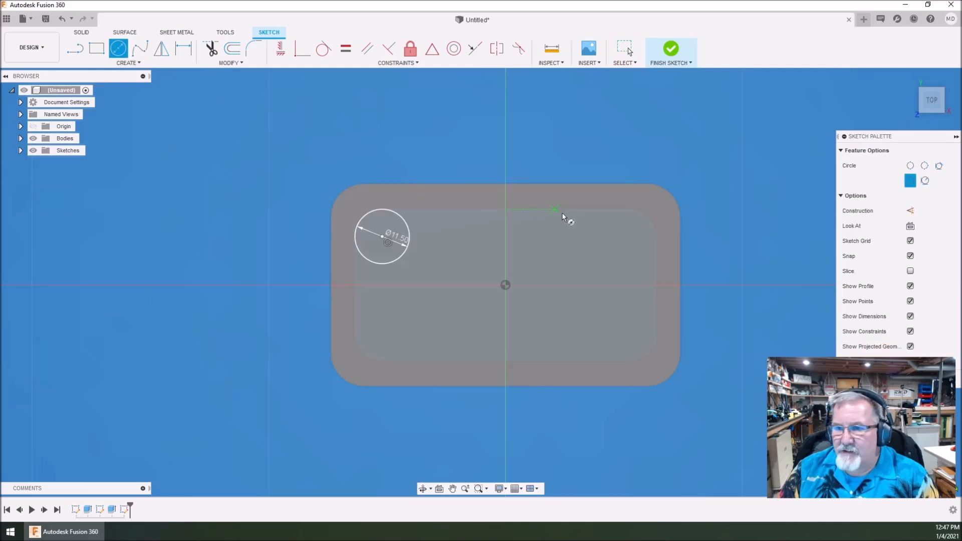
click(628, 237)
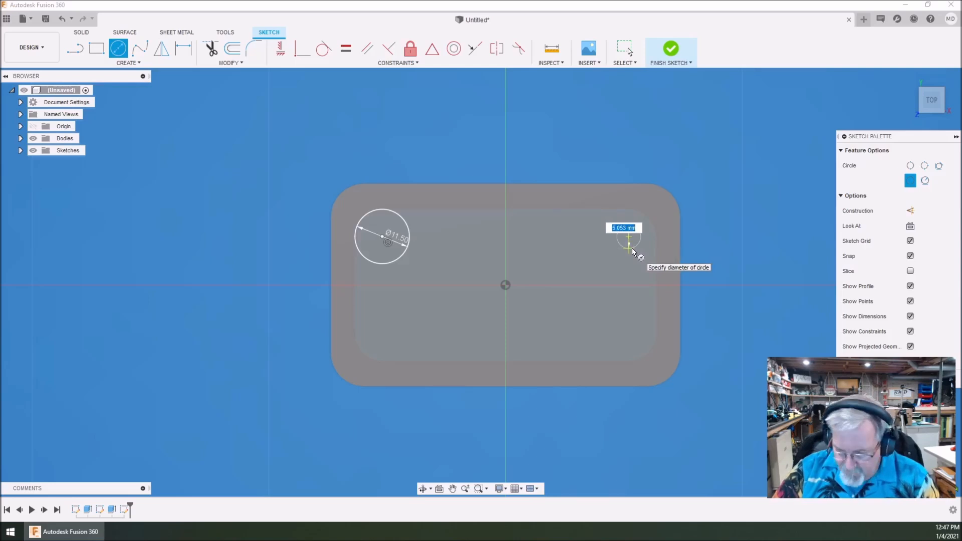
text(11.5)
key(Return)
key(Escape)
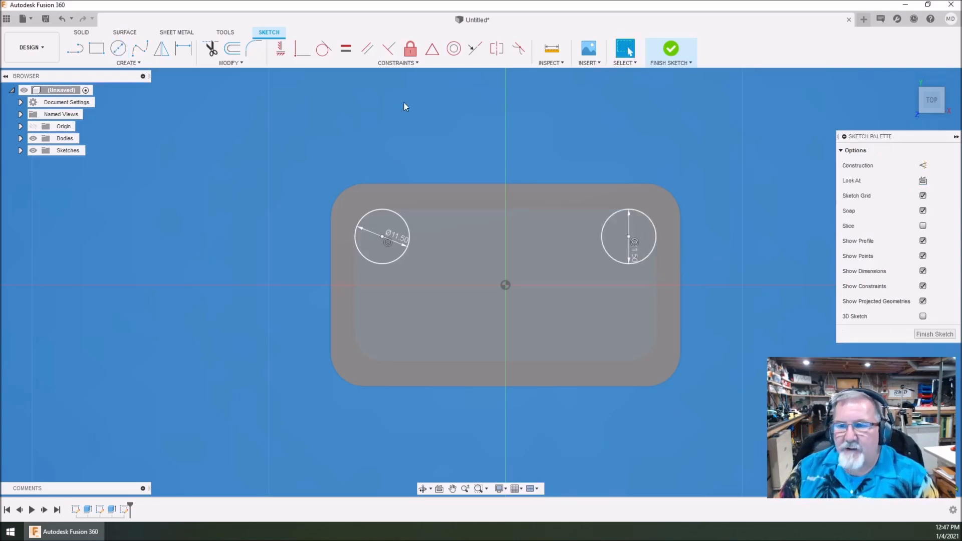
Step: Sketch a circle centred on the raised rectangle's lower-left corner arc and set its diameter to 11.5 mm
click(118, 48)
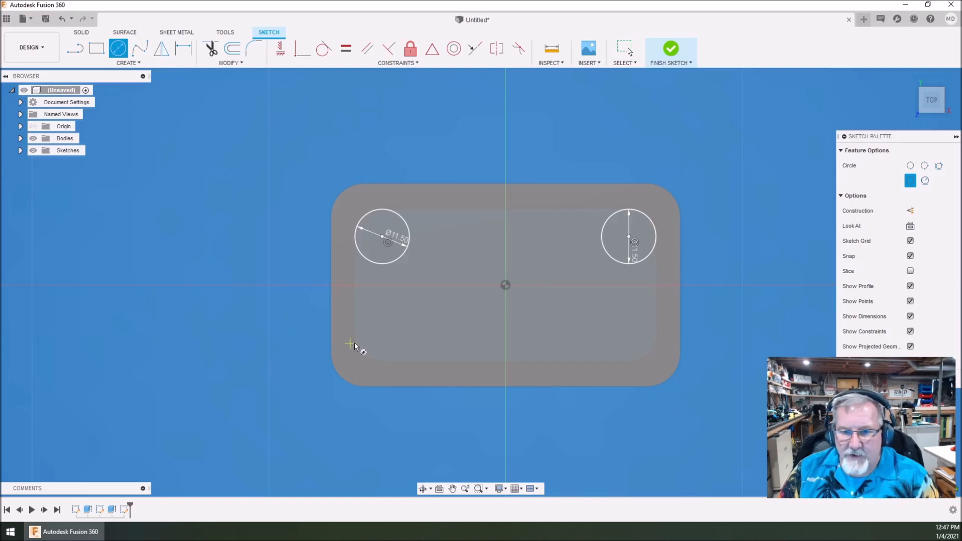
click(381, 334)
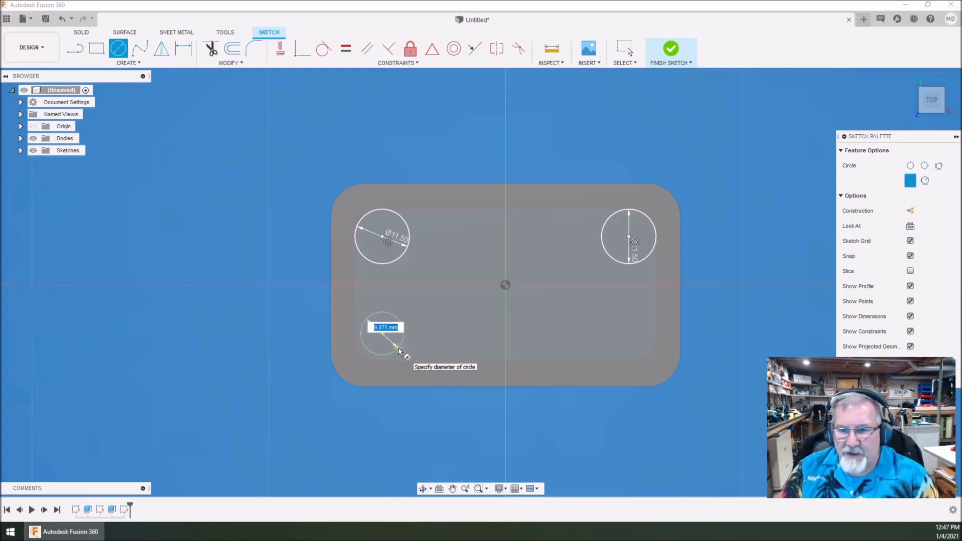
text(.5)
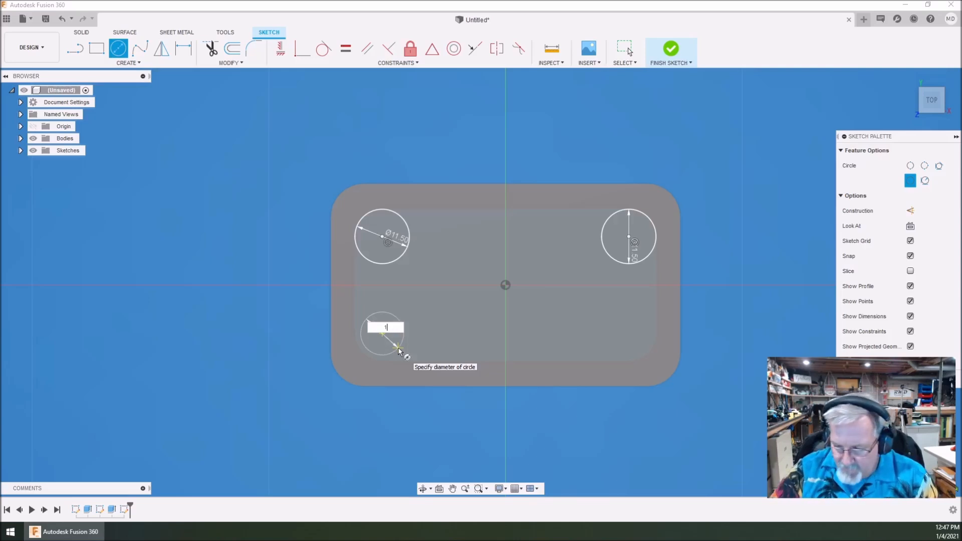
key(Return)
key(Escape)
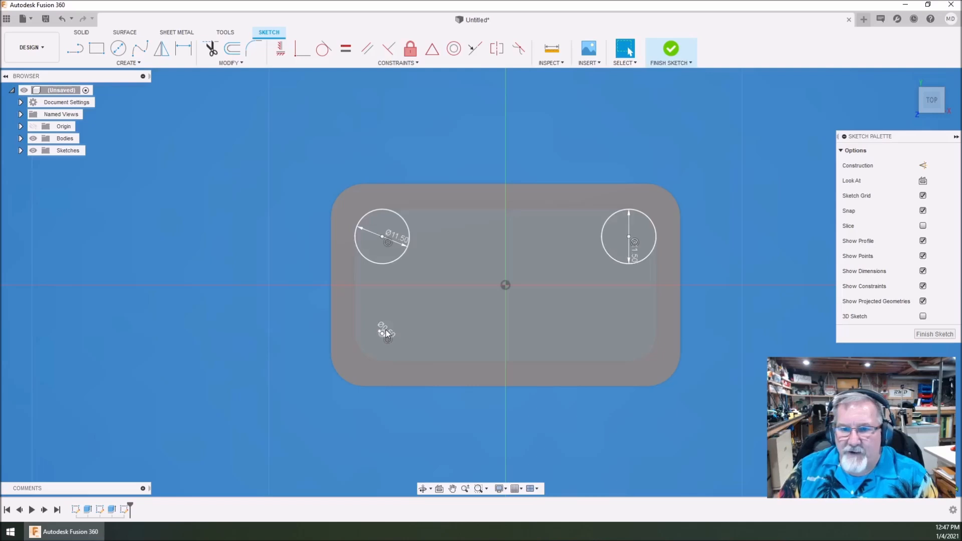
double_click(385, 332)
text(11.5)
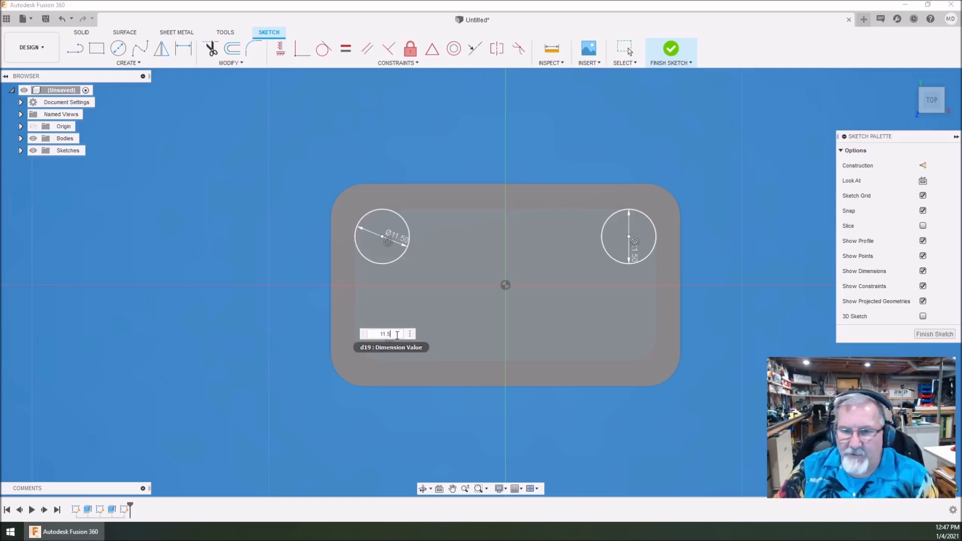
key(Return)
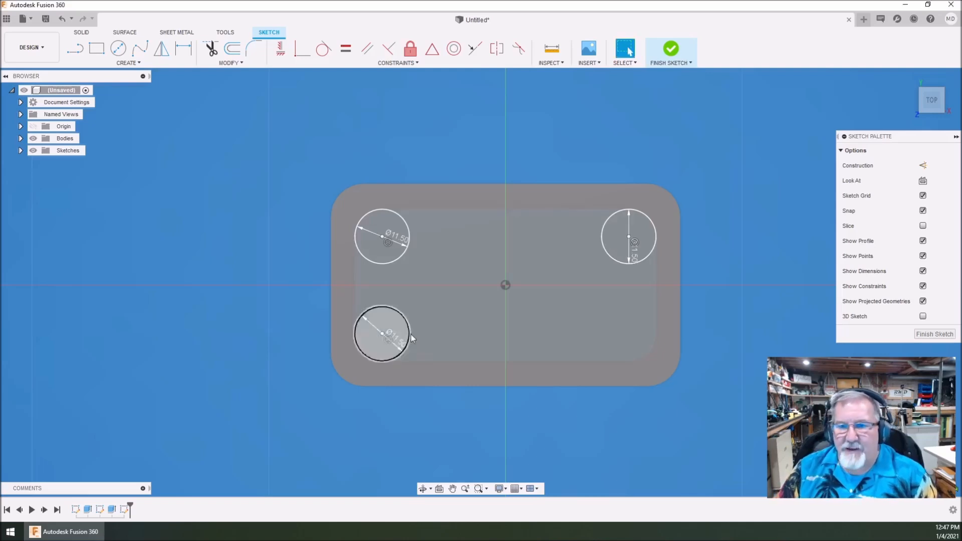
Step: Sketch the fourth 11.5 mm diameter circle, centred on the lower-right corner arc of the raised rectangle
click(118, 48)
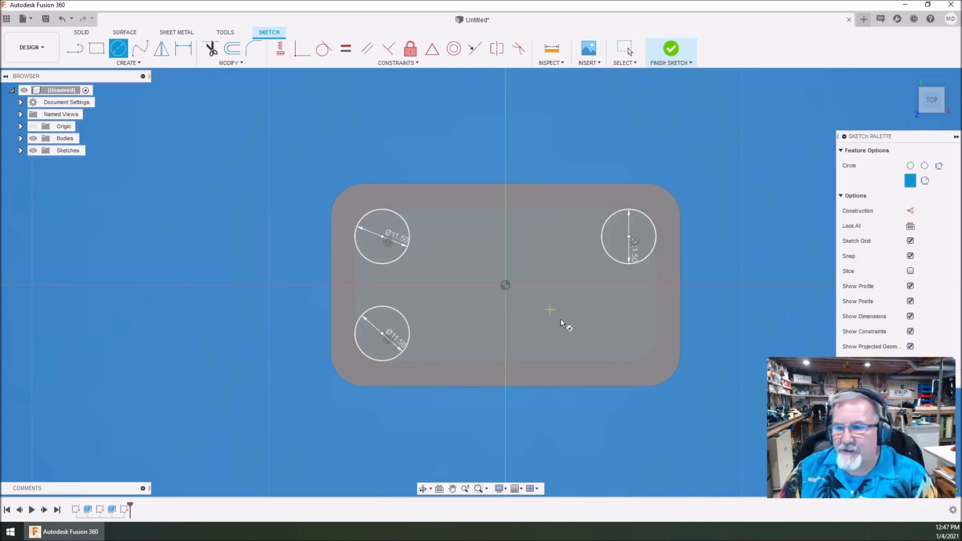
click(628, 334)
text(11.5)
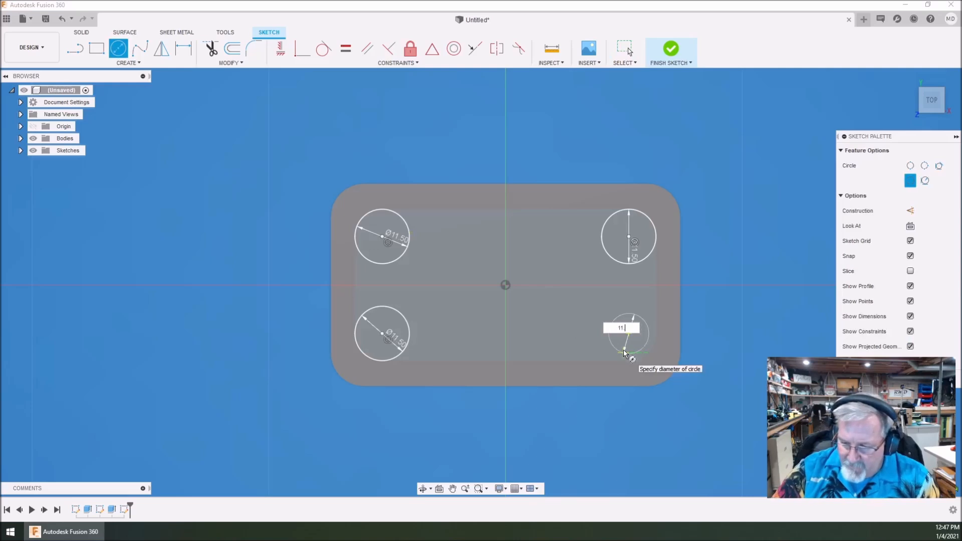
key(Return)
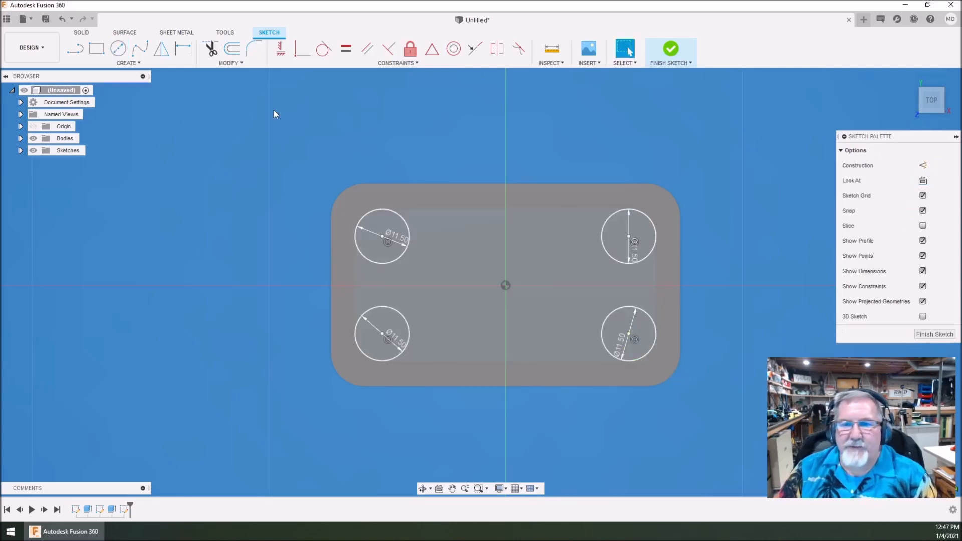
Step: Finish the sketch and extrude all four corner circles 12.36 mm upward, joined to the plate
click(679, 60)
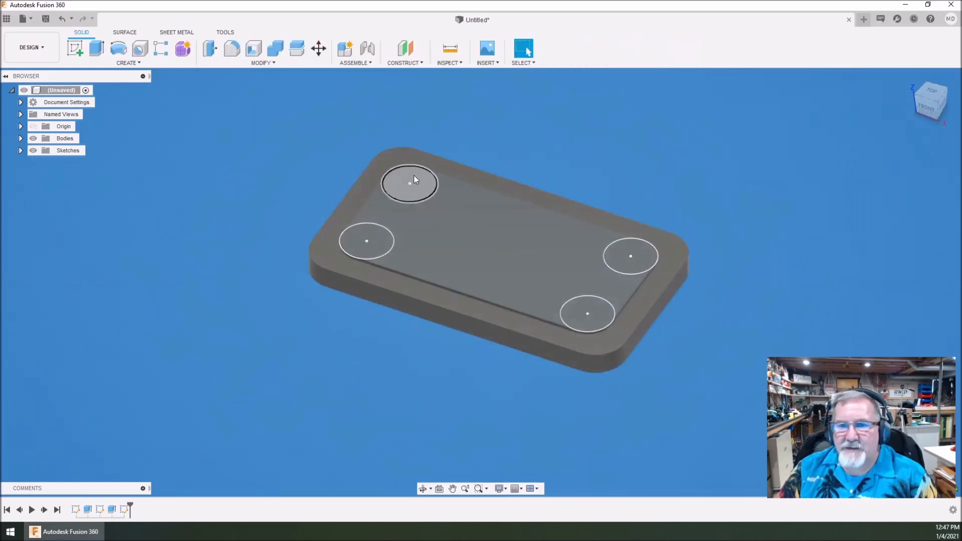
click(413, 176)
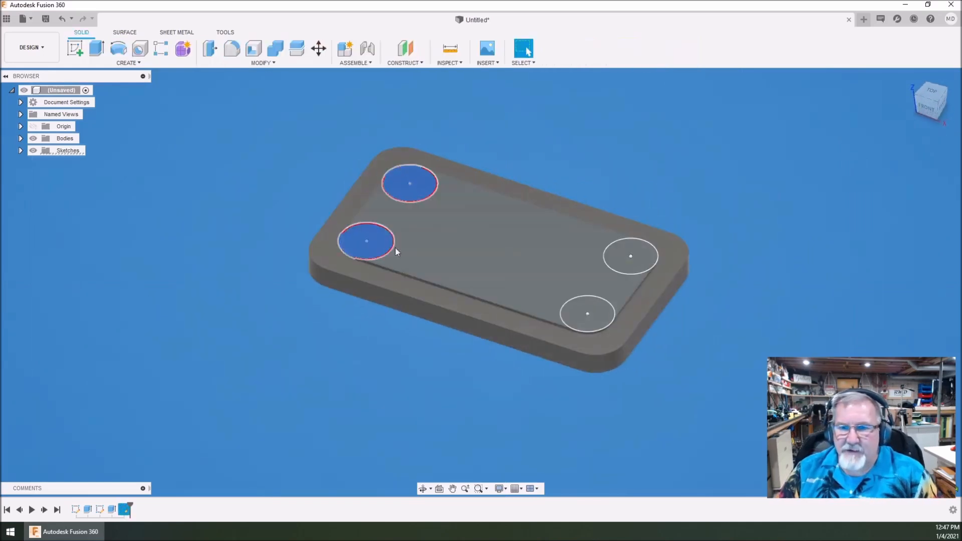
click(577, 306)
click(617, 256)
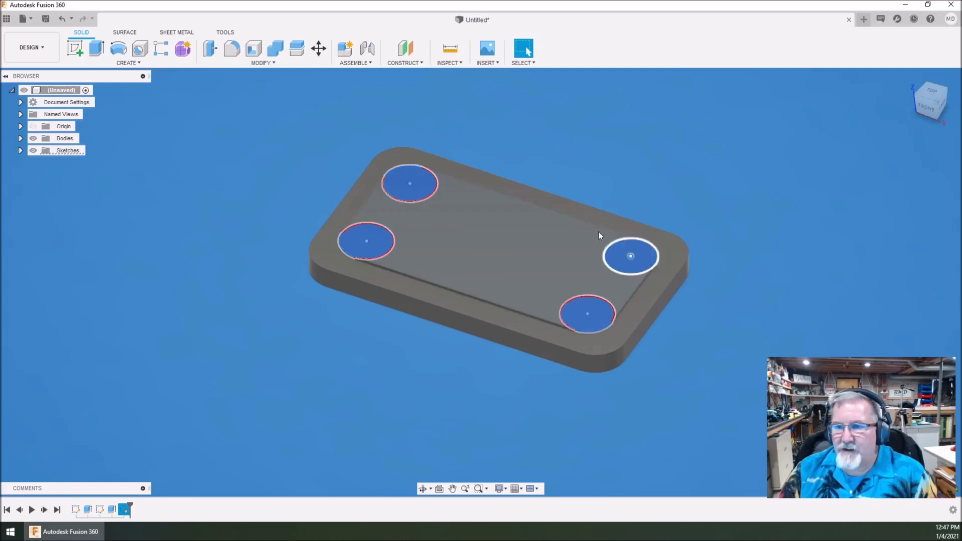
click(103, 52)
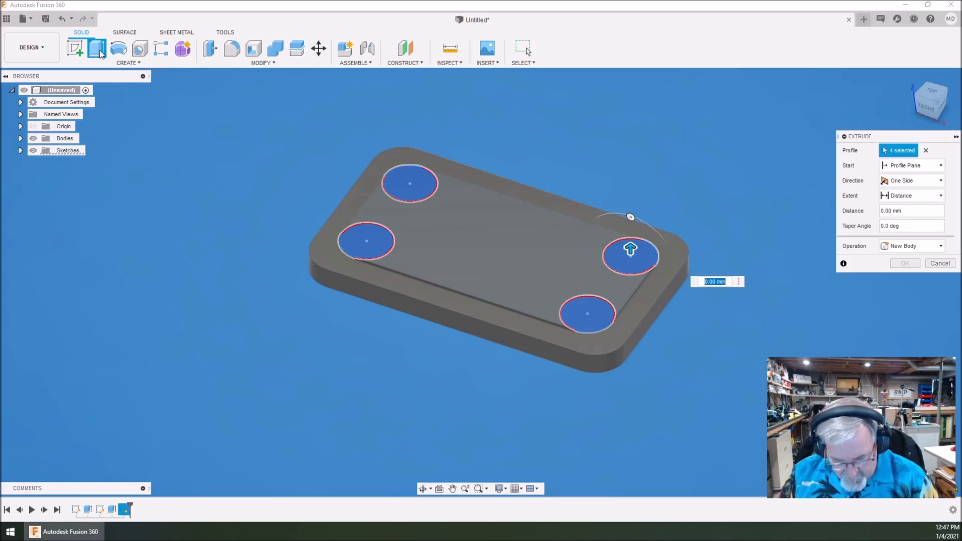
text(12.36)
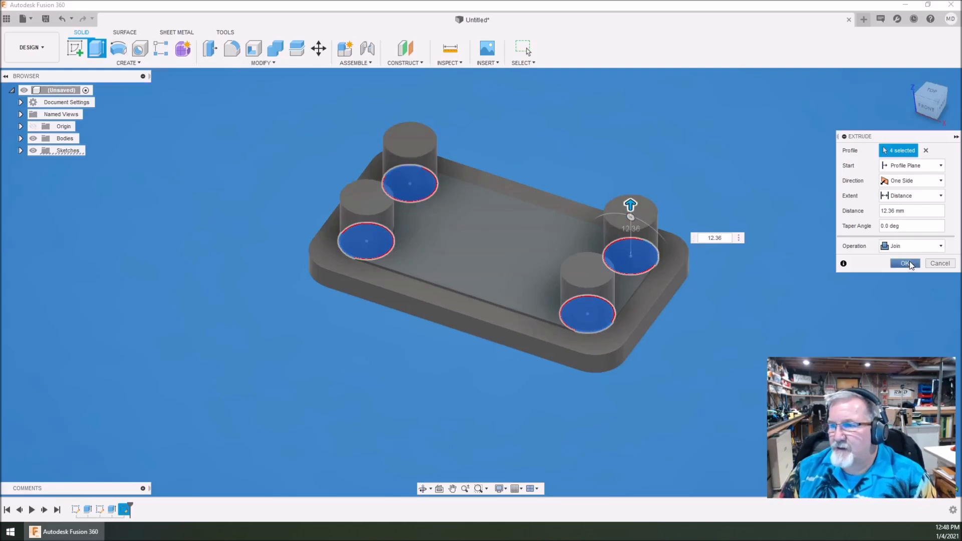
click(908, 264)
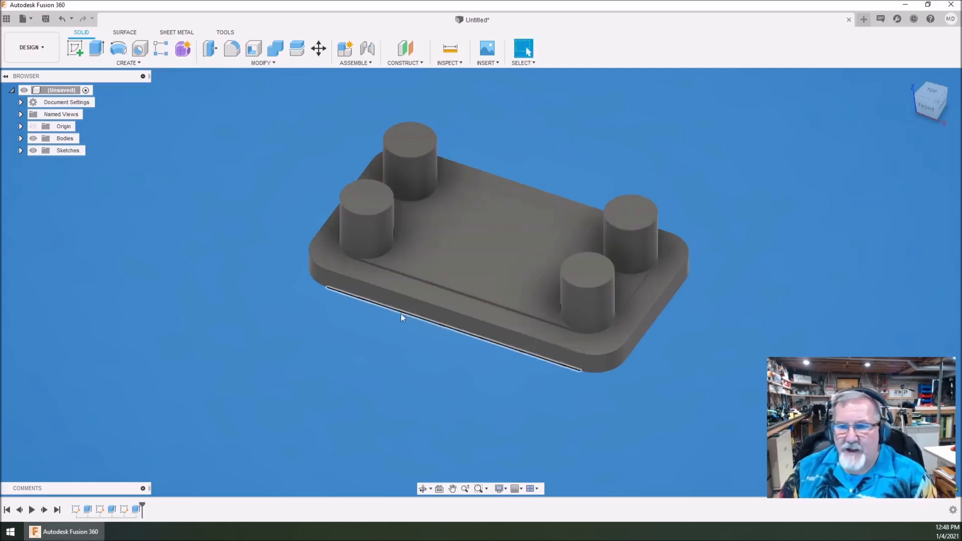
Step: Start a new sketch on the plate's top rim face surrounding the raised rectangle
click(423, 490)
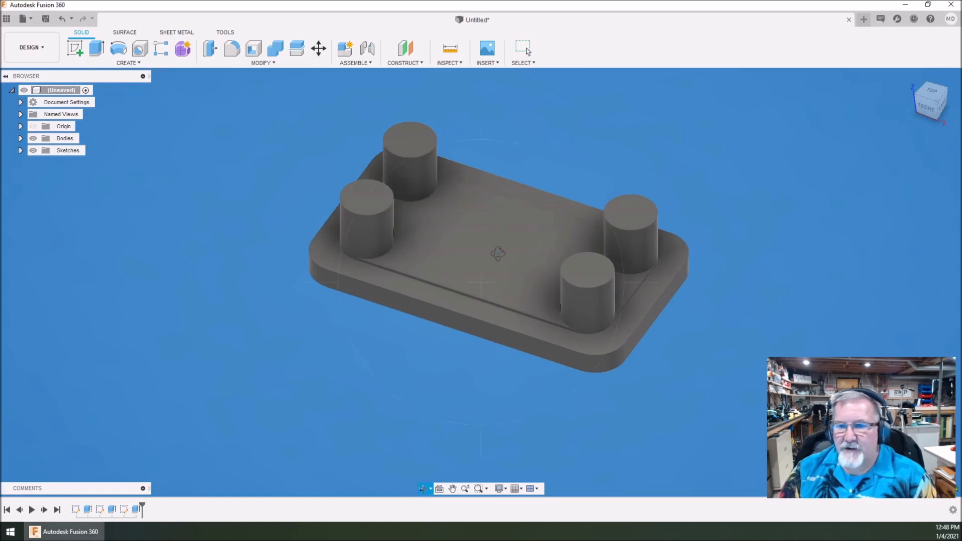
mouse_move(498, 258)
mouse_down()
mouse_move(506, 226)
mouse_move(469, 295)
mouse_move(492, 266)
mouse_move(501, 277)
mouse_up()
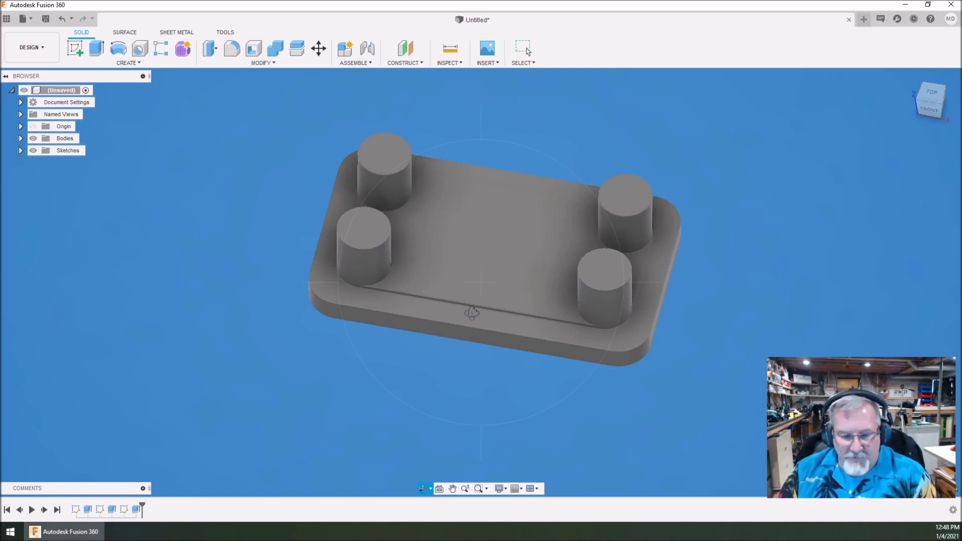
key(Escape)
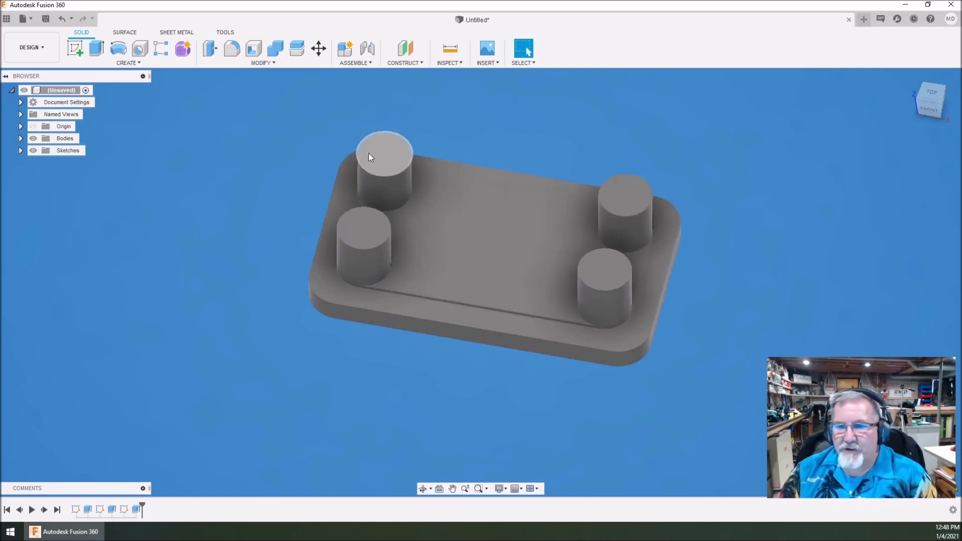
click(76, 49)
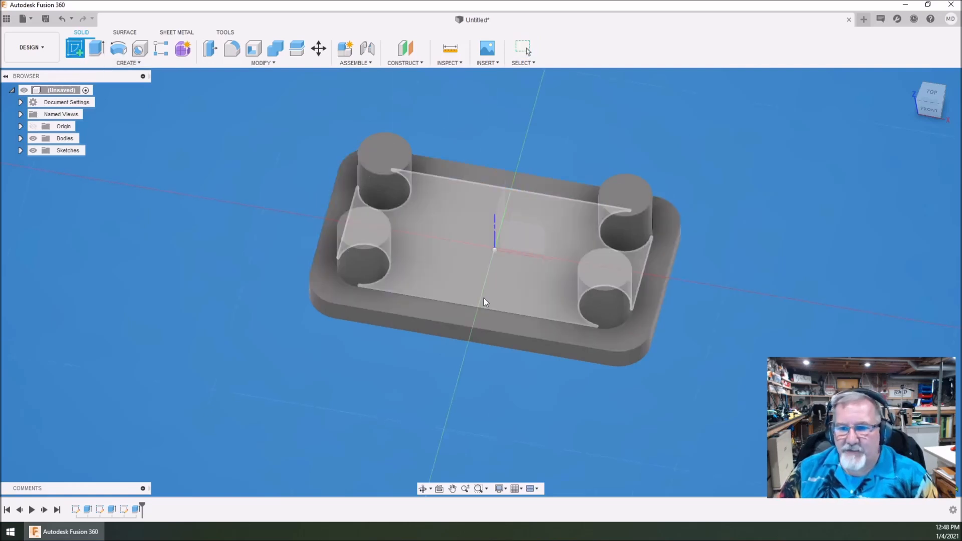
click(483, 296)
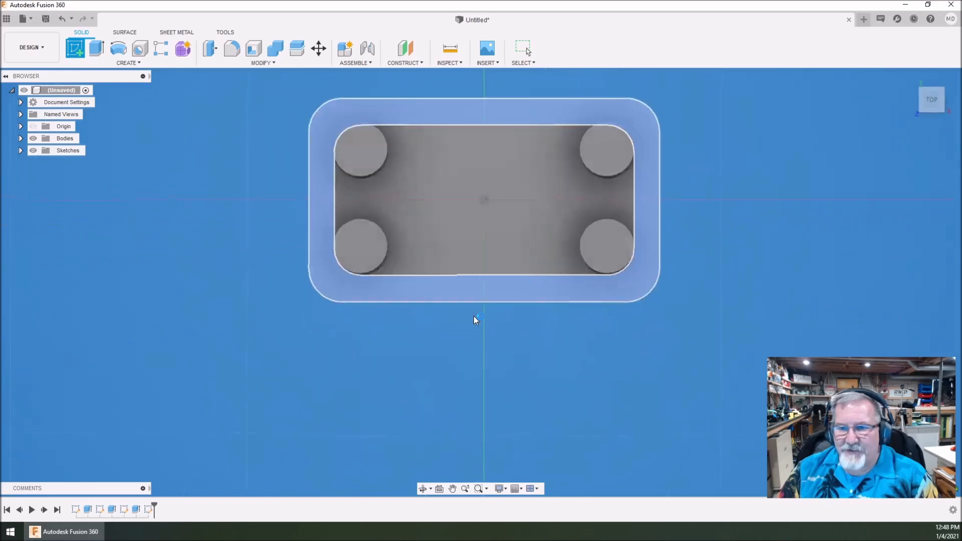
Step: Sketch a rectangle 6.35 mm wide and 3.58 mm high on the lower rim, starting on the raised rectangle's edge near the centre line
click(97, 48)
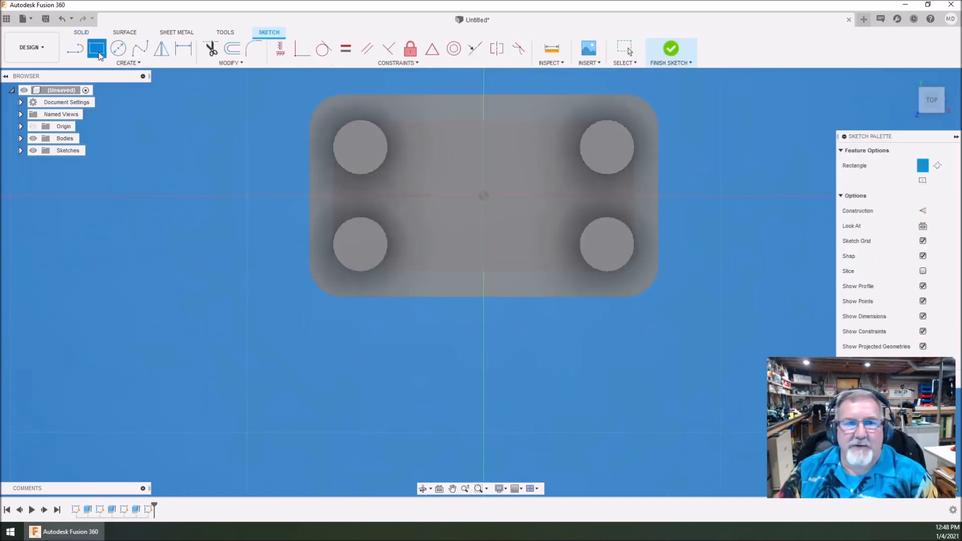
click(467, 272)
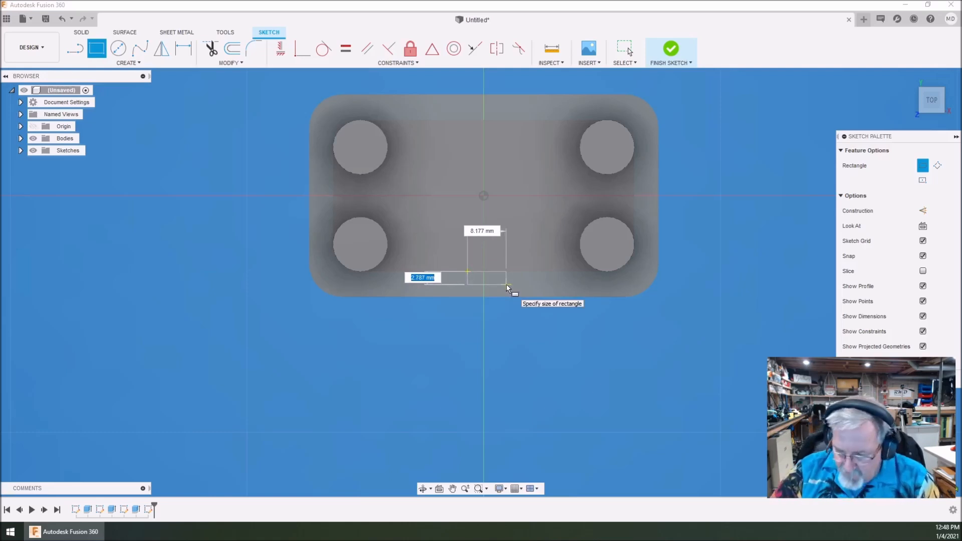
text(3.58)
key(Tab)
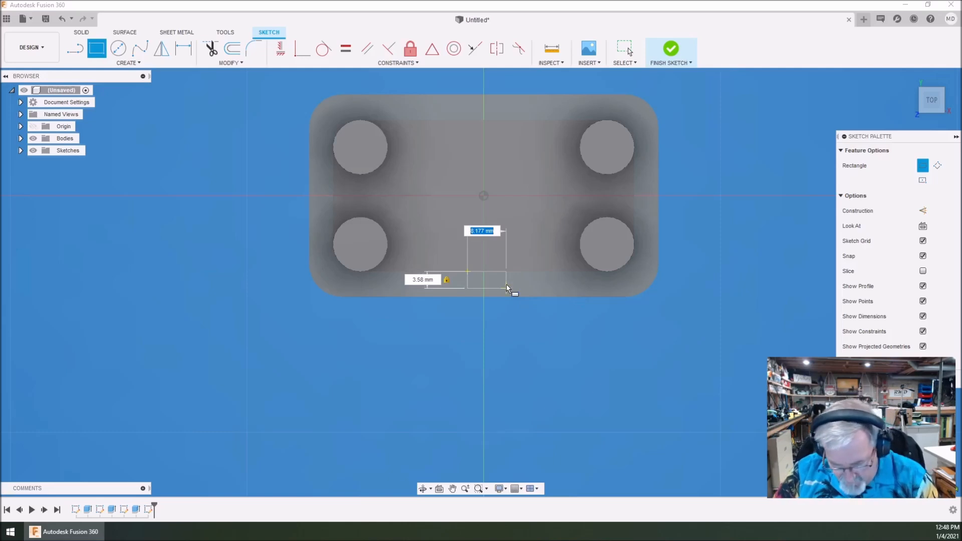
text(6.35)
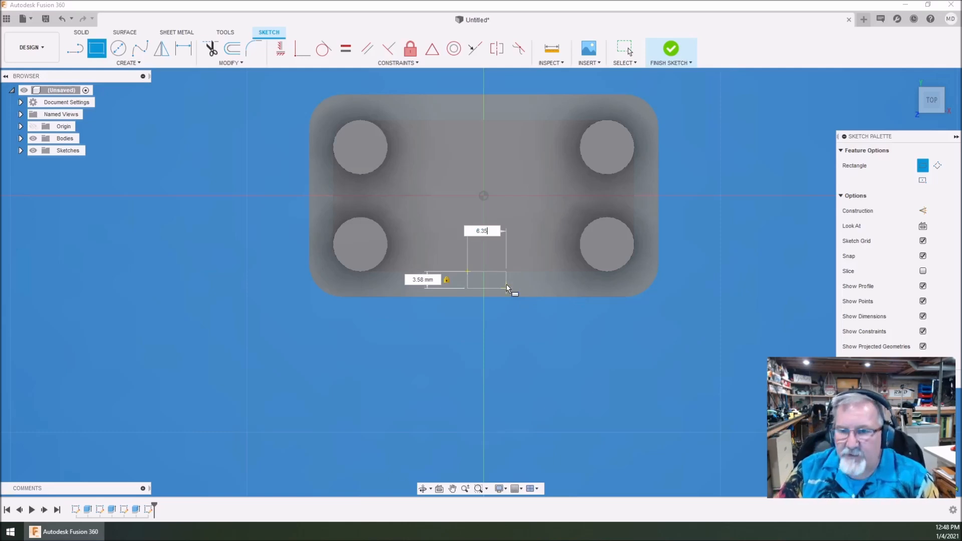
key(Tab)
key(Return)
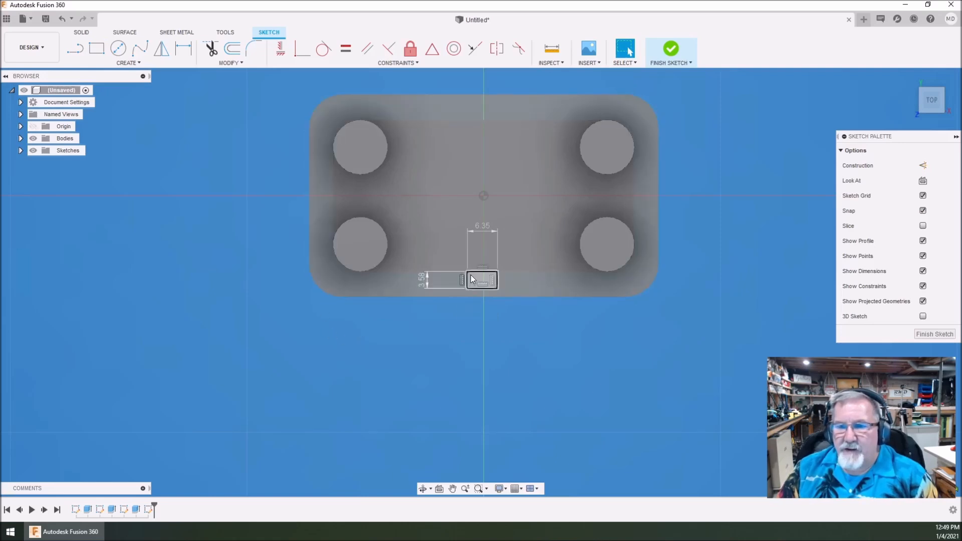
Step: Dimension the horizontal distance between the small rim rectangle's right side and the origin
scroll(488, 281, down, 1)
scroll(488, 282, up, 8)
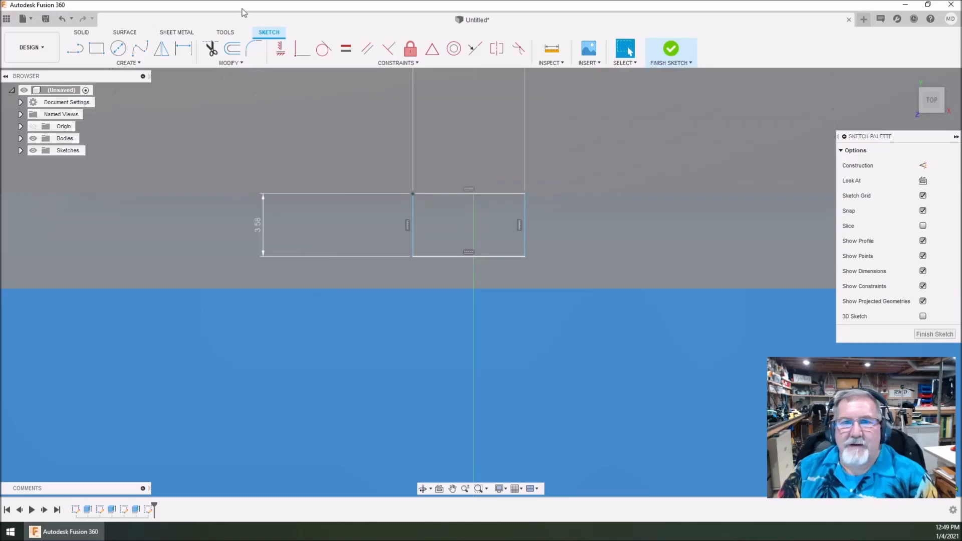
scroll(496, 351, down, 4)
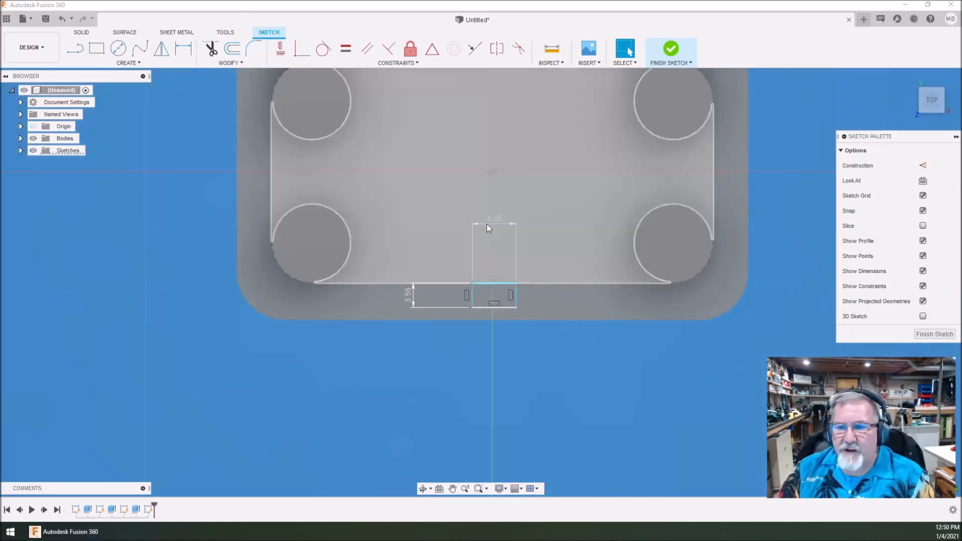
click(185, 52)
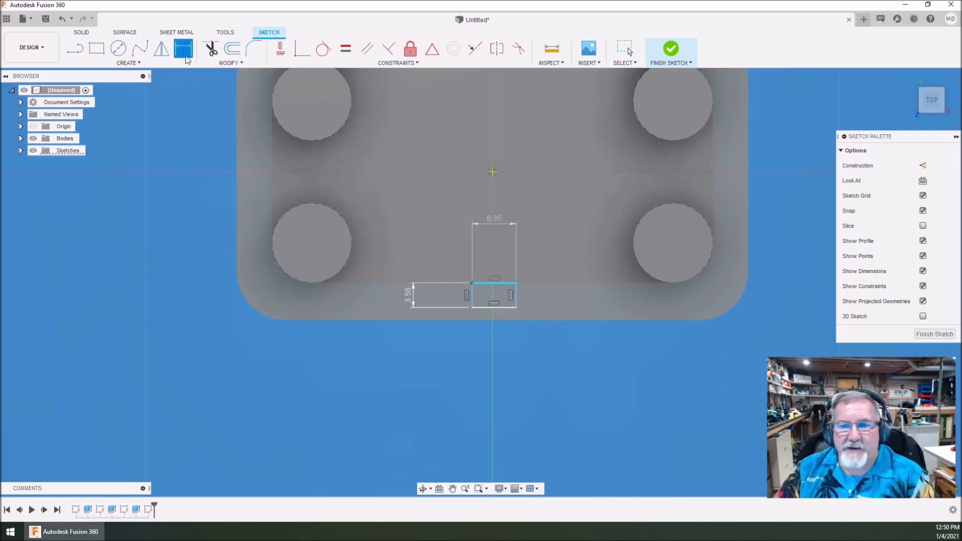
click(500, 284)
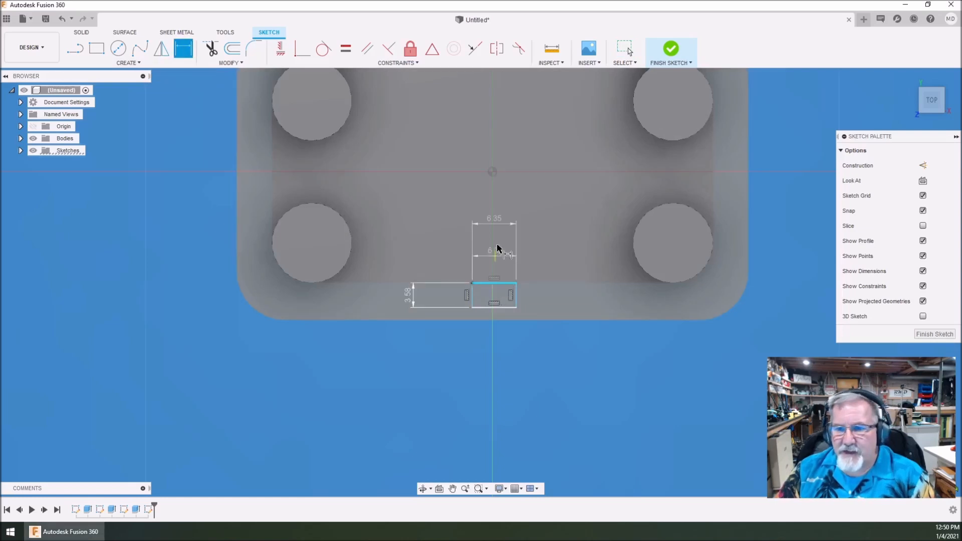
click(516, 296)
click(493, 172)
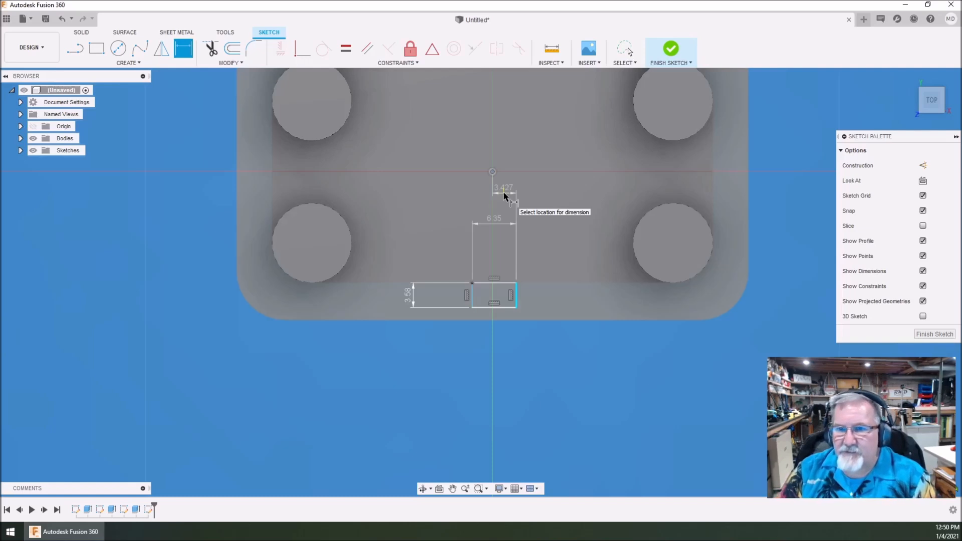
click(503, 192)
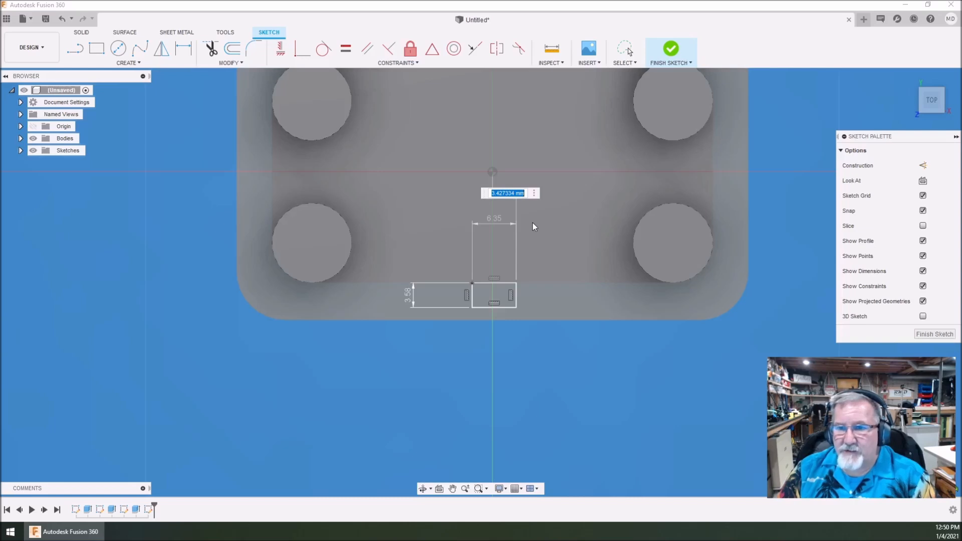
key(Return)
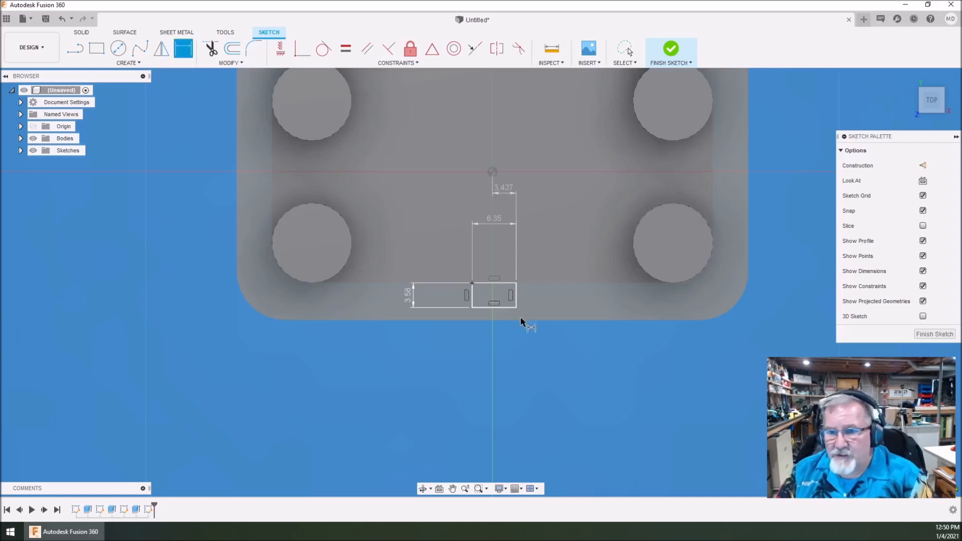
key(Escape)
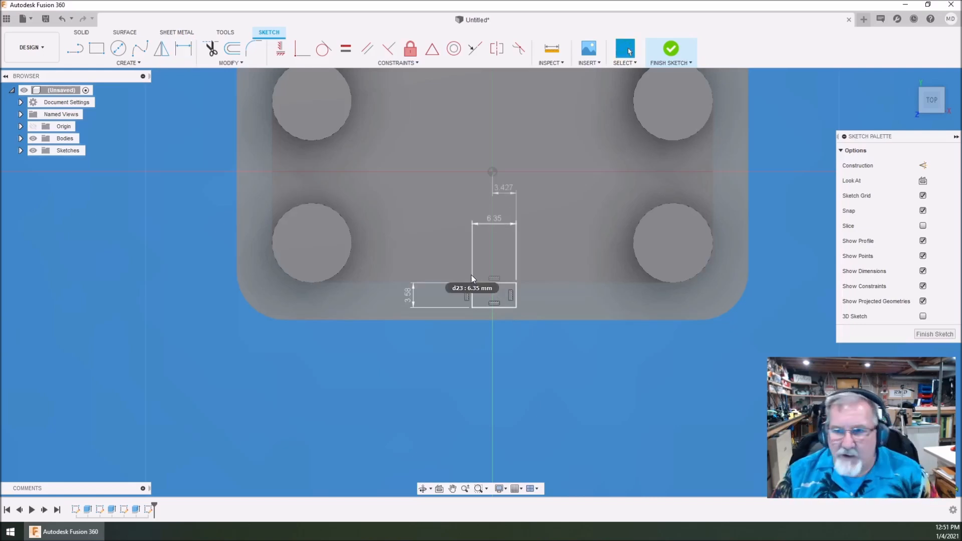
Step: Set the distance from the rectangle's right side to the origin to 3.175 mm
double_click(503, 189)
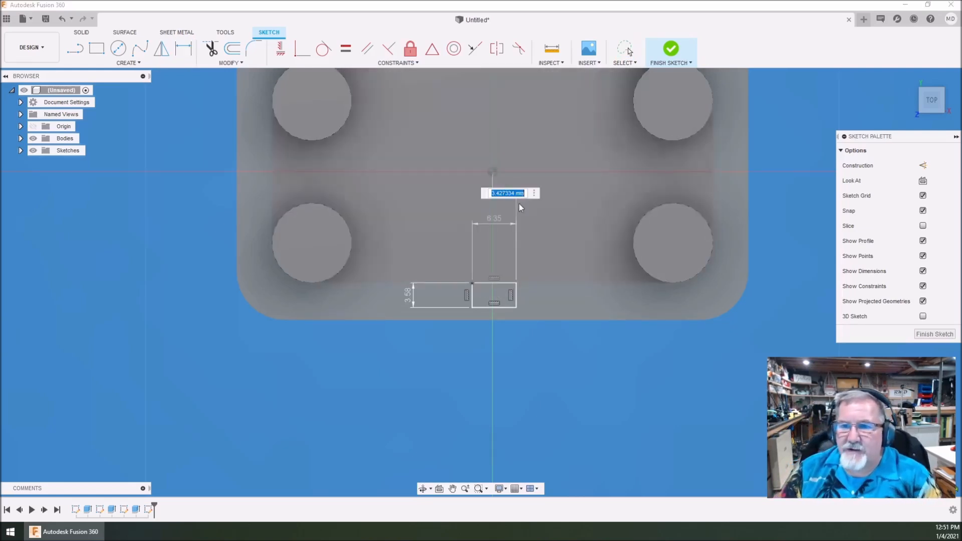
text(3.17)
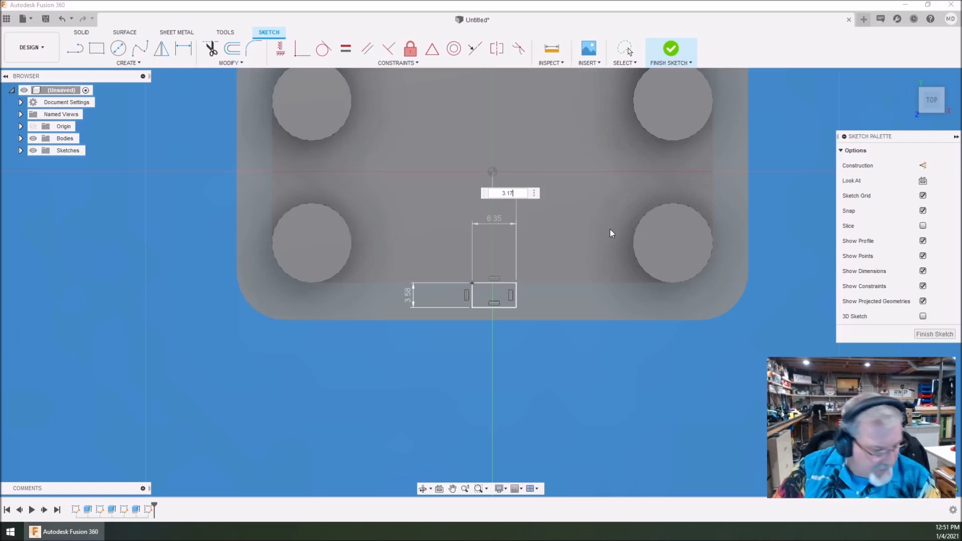
text(5)
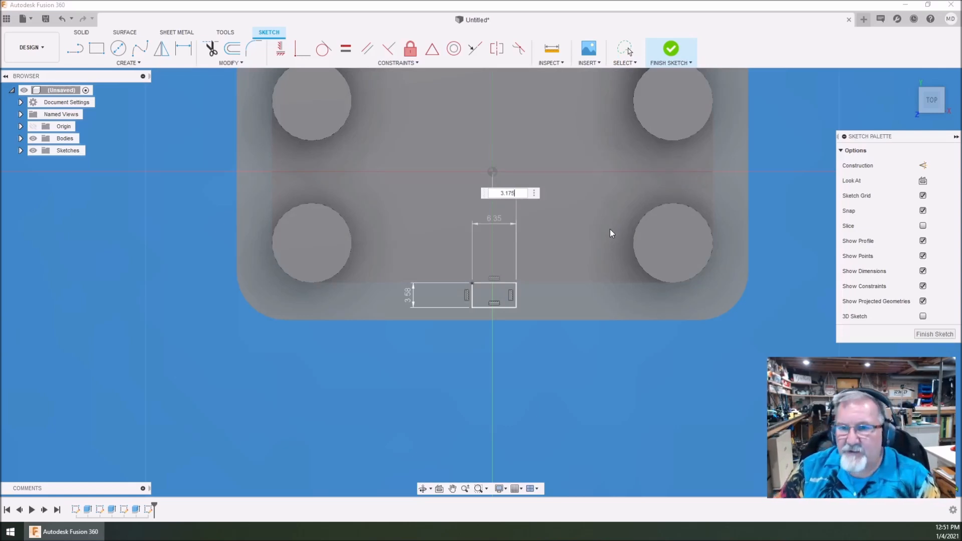
key(Return)
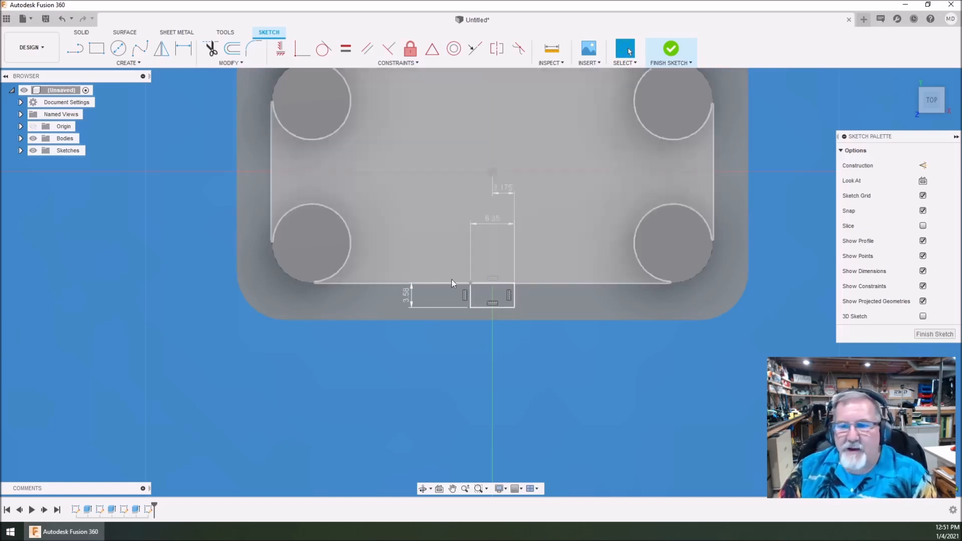
Step: Finish the sketch and extrude the small rim rectangle 0.67 mm upward, joined to the plate
click(670, 49)
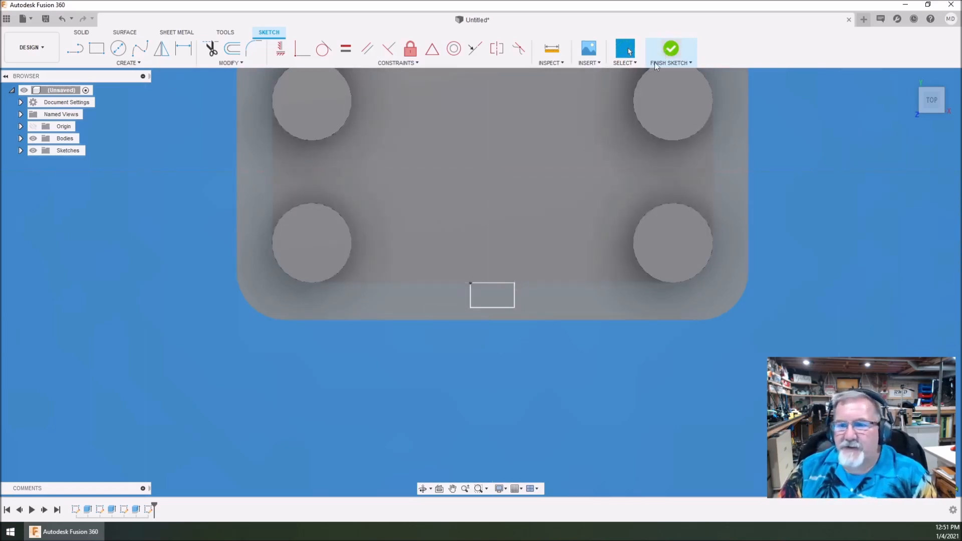
click(494, 296)
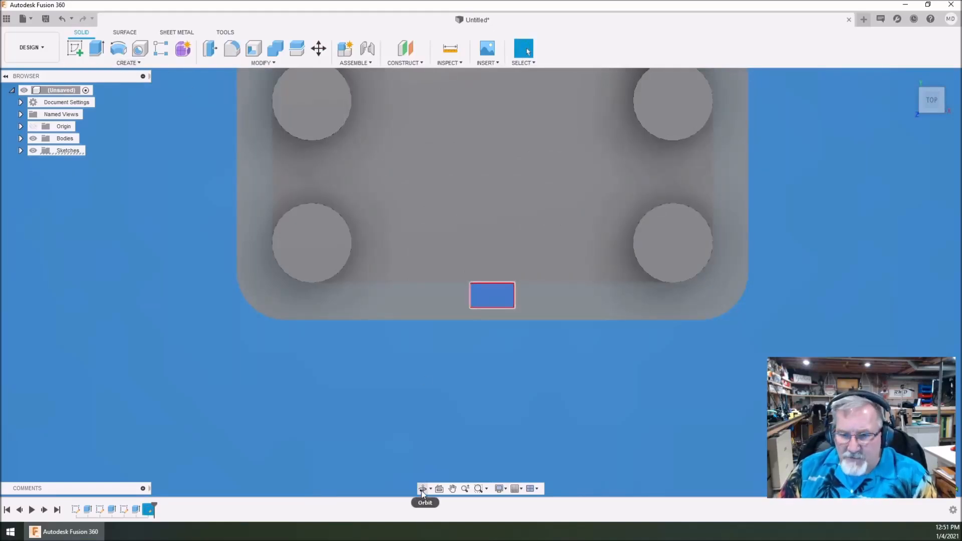
click(422, 489)
drag(506, 272, 481, 224)
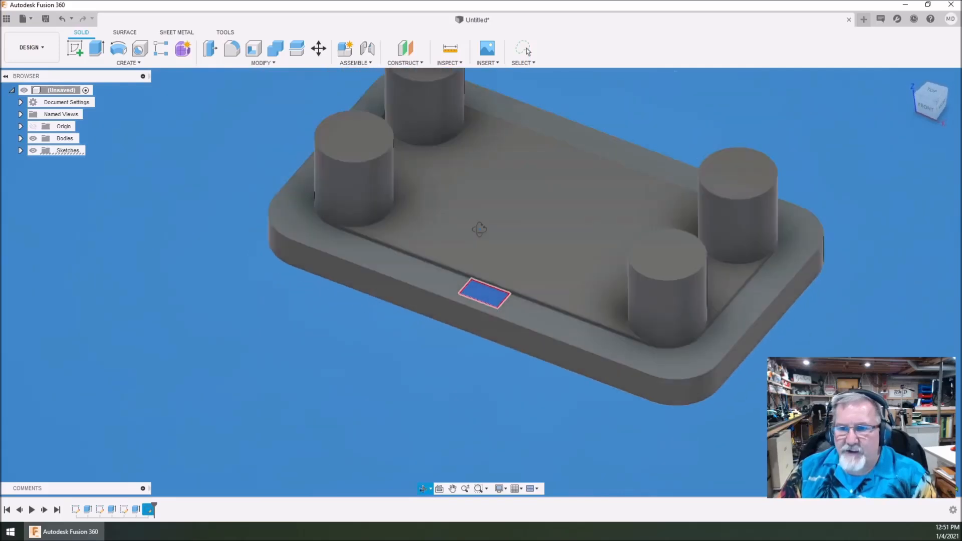
click(97, 49)
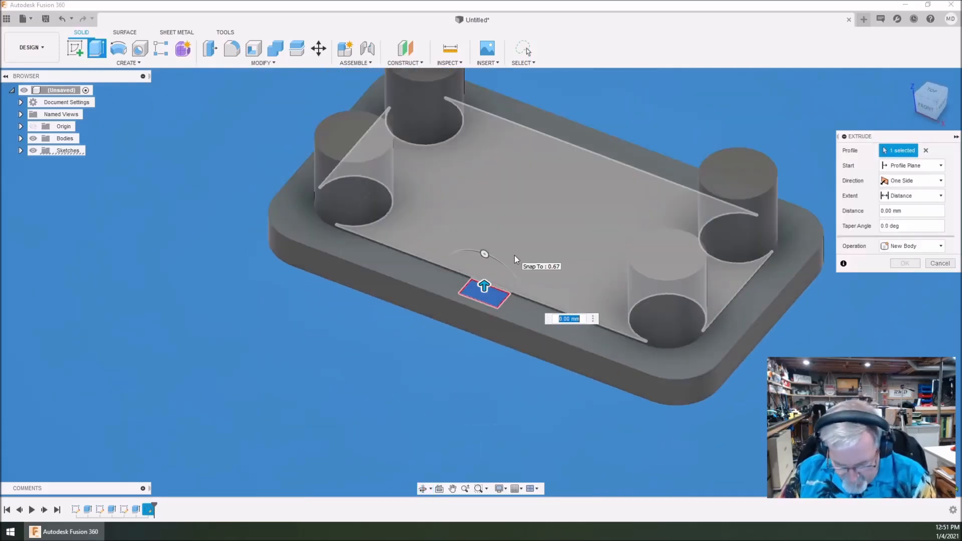
text(.67)
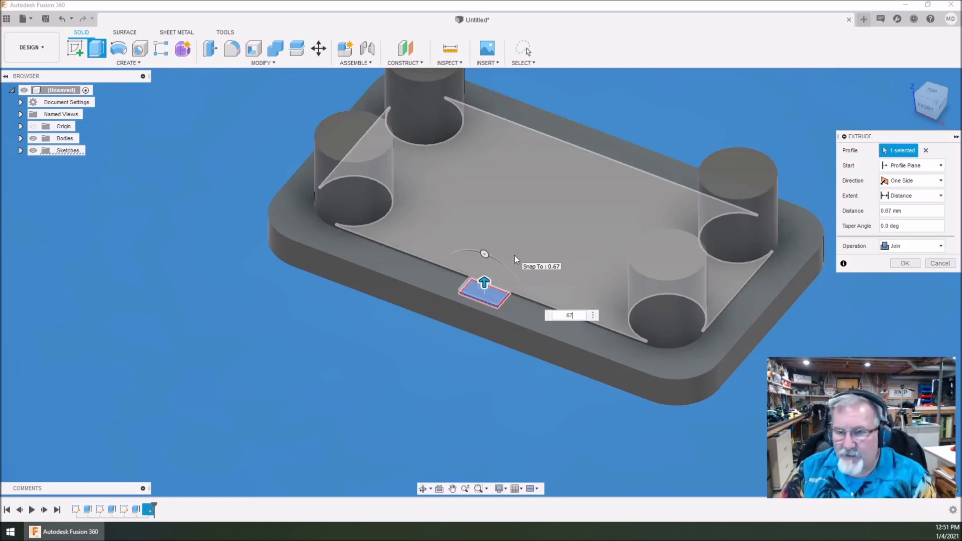
key(Return)
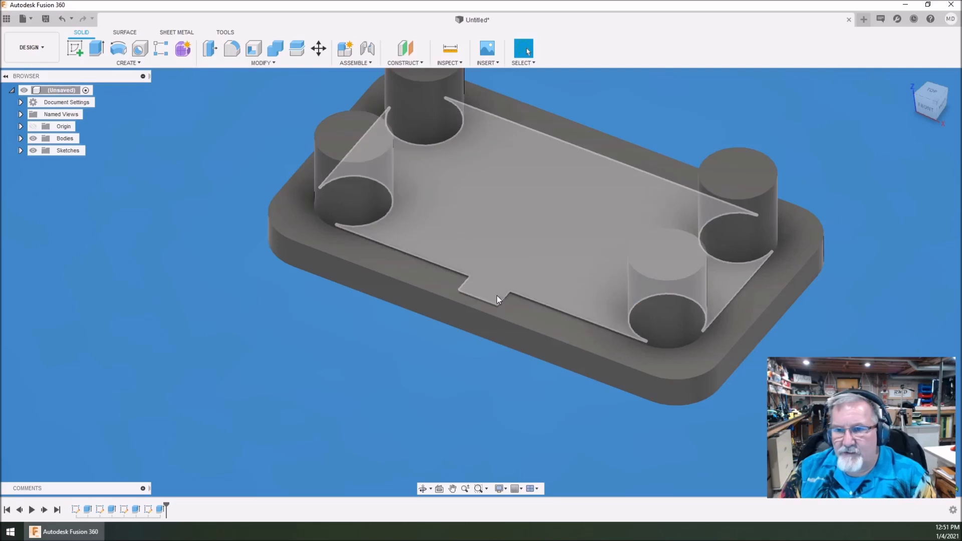
Step: Edit the small rim block's extrusion and set its distance to 2.3 mm
click(484, 292)
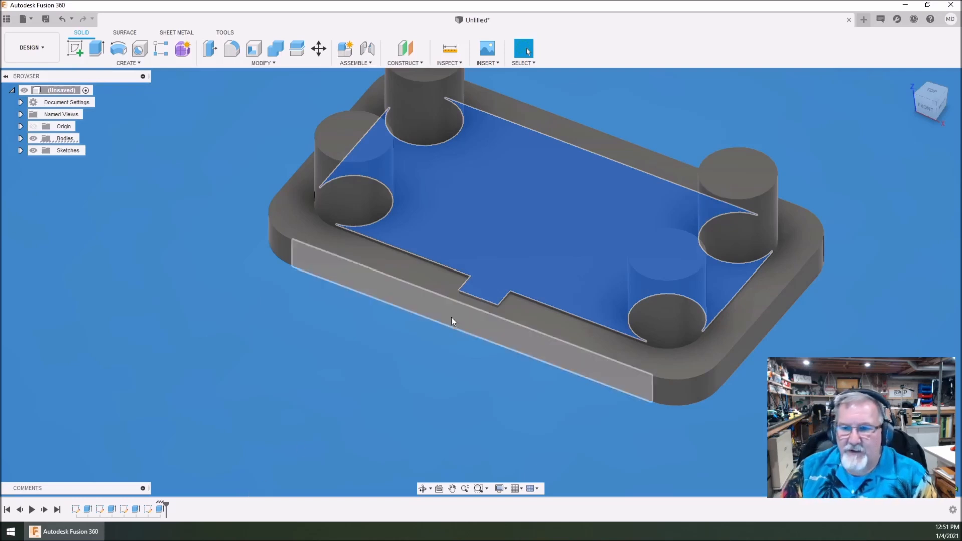
right_click(160, 509)
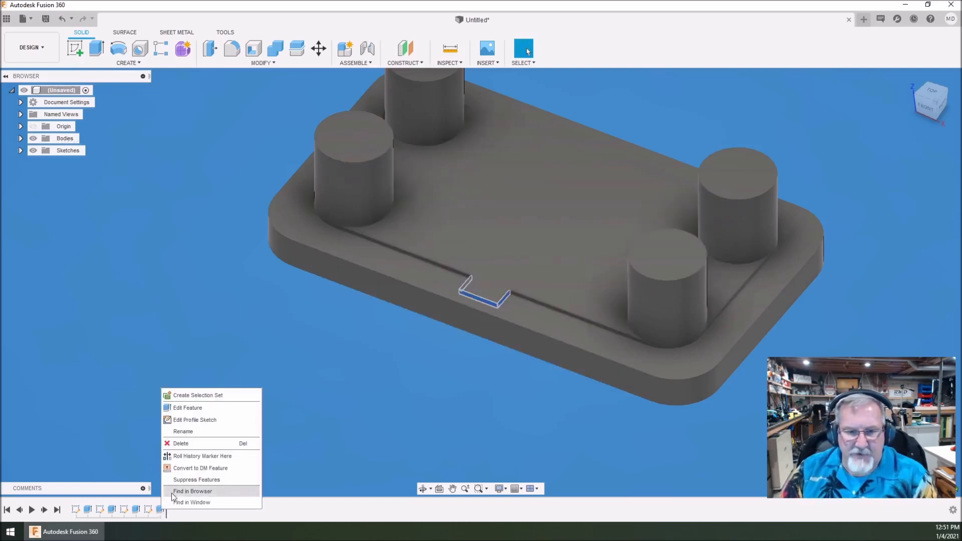
click(194, 408)
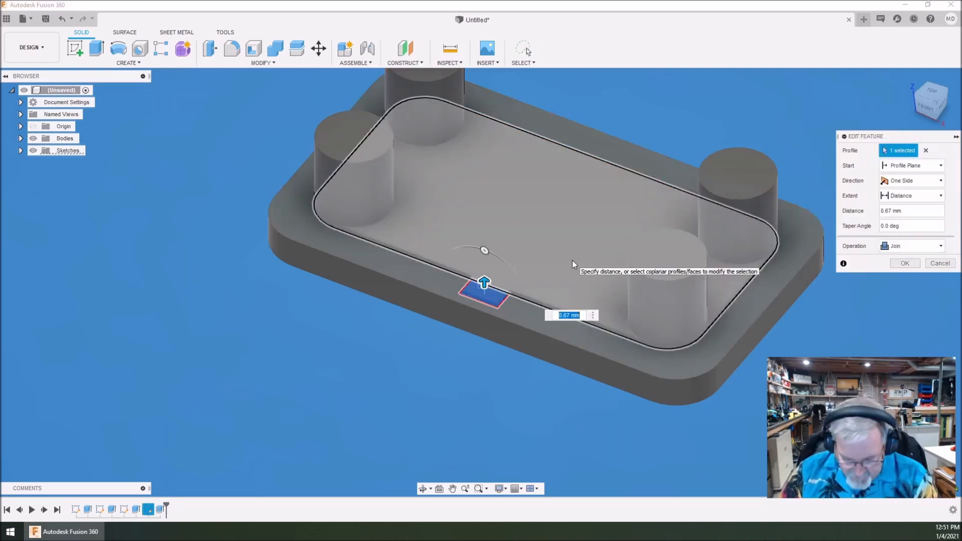
text(1.25)
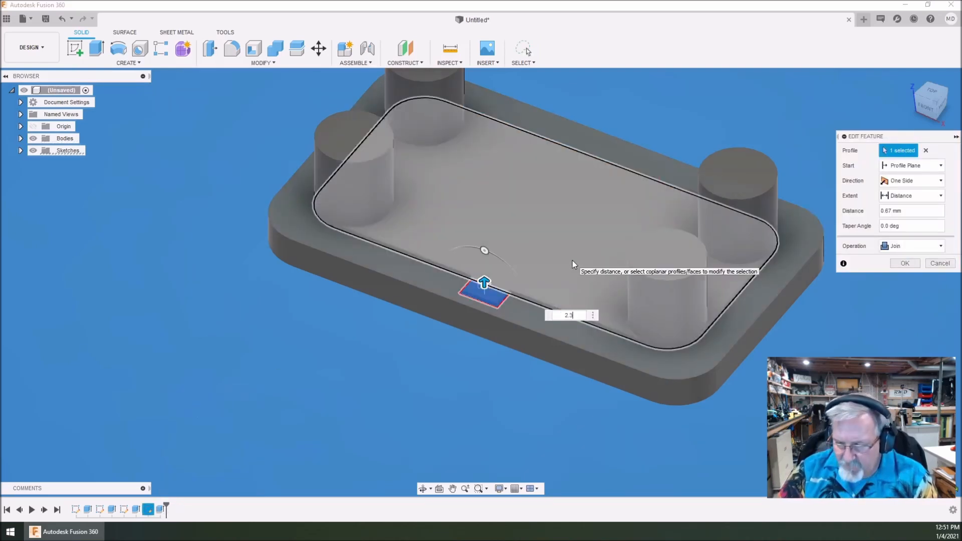
key(Return)
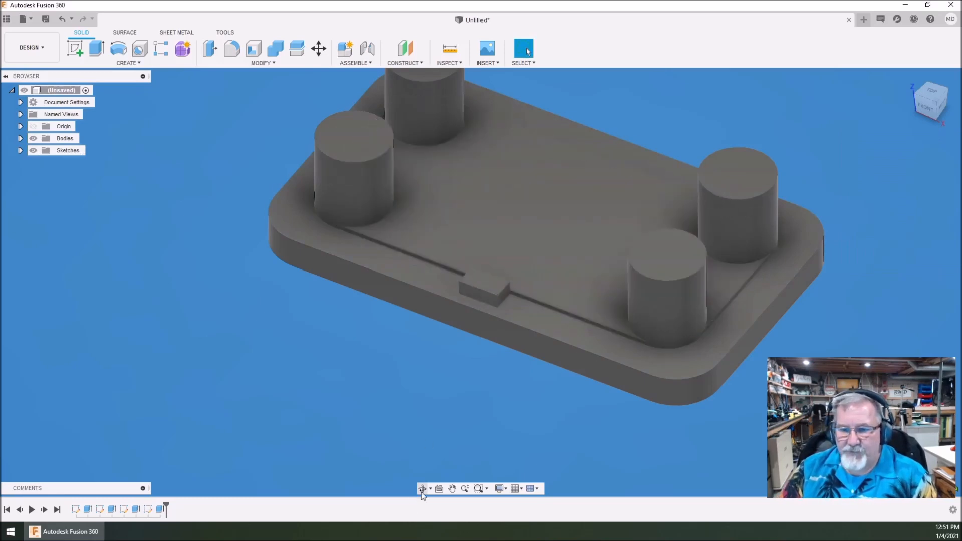
Step: Examine the small rim block and the corner posts from several viewing angles
click(422, 489)
drag(495, 267, 446, 257)
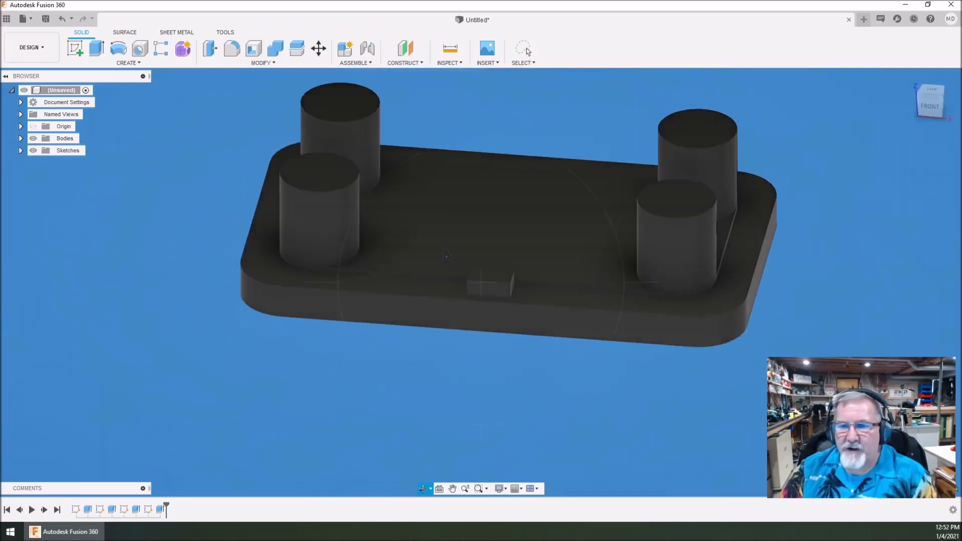
scroll(446, 257, up, 3)
scroll(451, 301, down, 5)
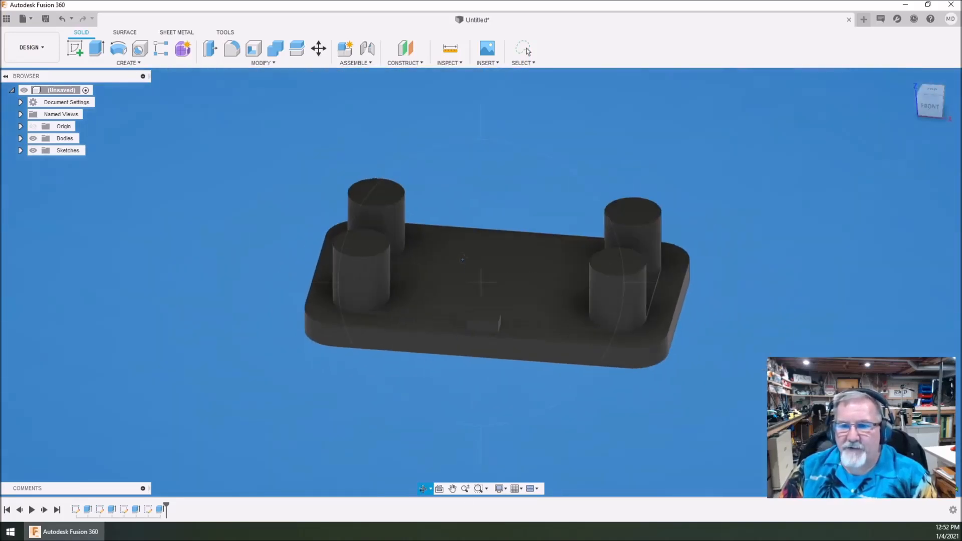
scroll(461, 276, up, 2)
right_click(461, 295)
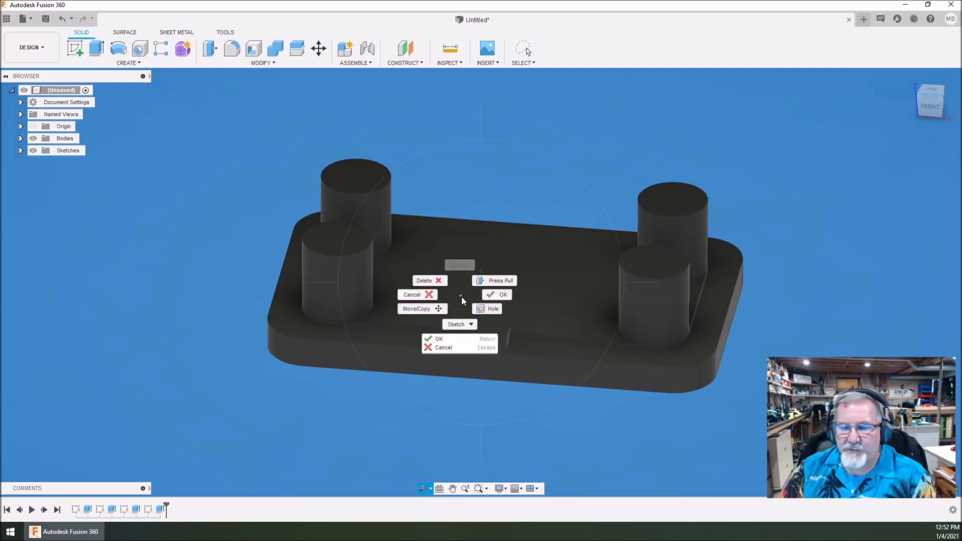
key(Escape)
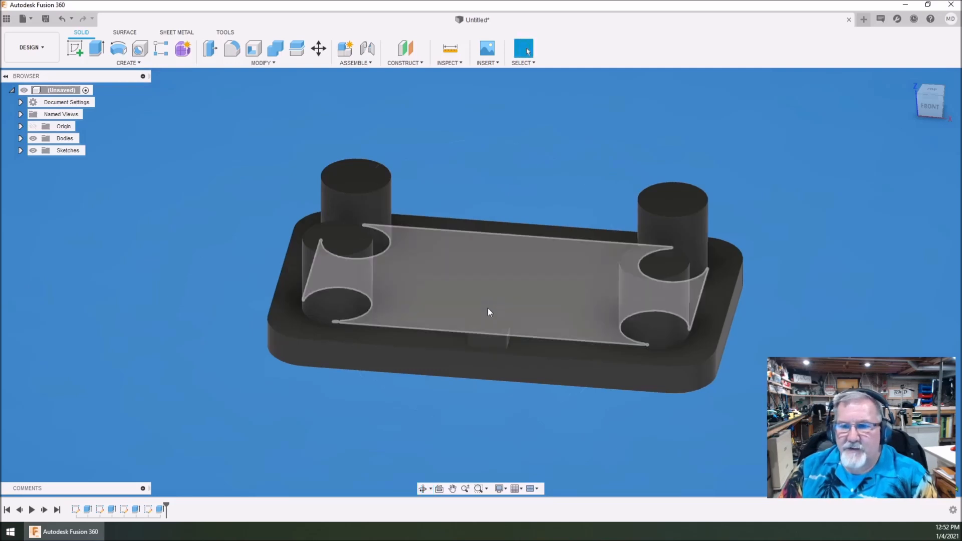
click(422, 489)
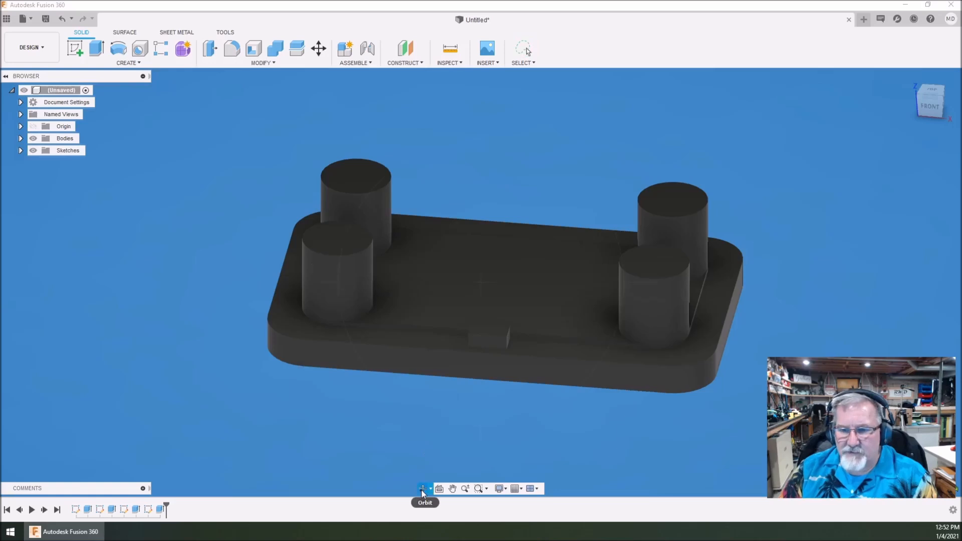
drag(493, 291, 484, 311)
key(Escape)
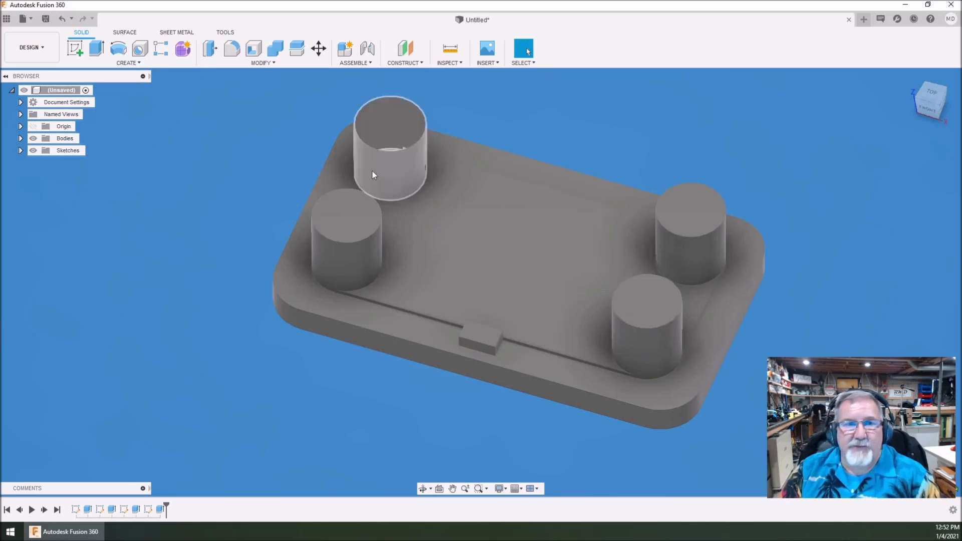
Step: Start a sketch on the rear-left post's top face and draw a 6.15 mm diameter circle at its centre
click(75, 49)
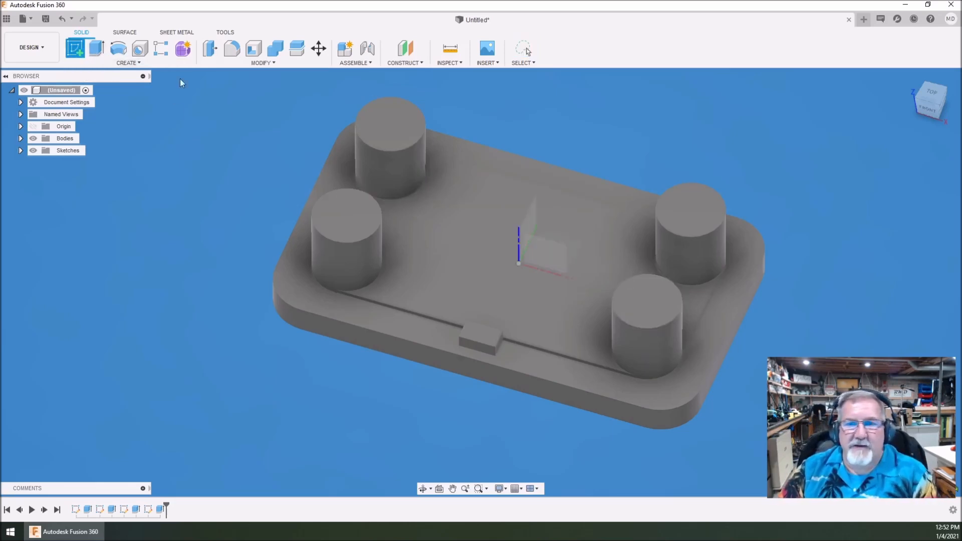
click(385, 125)
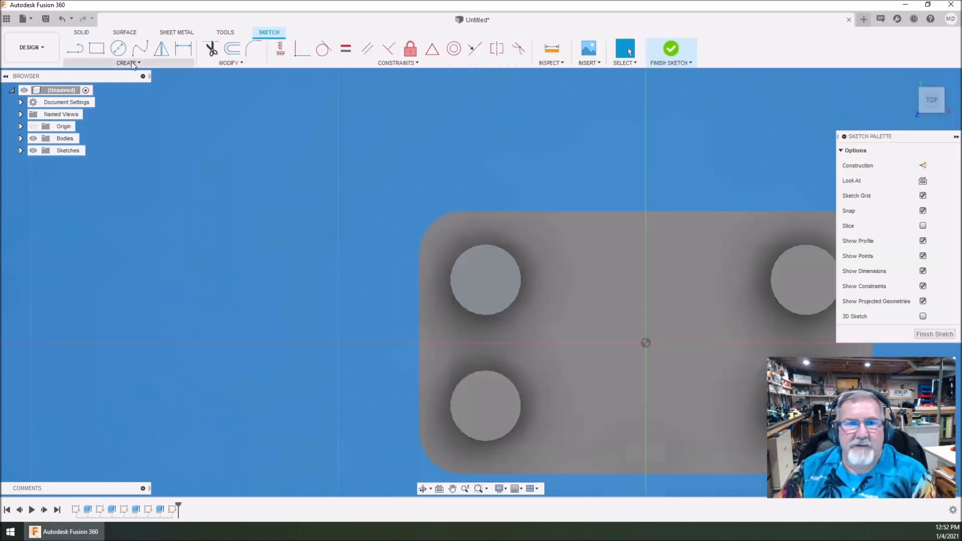
key(c)
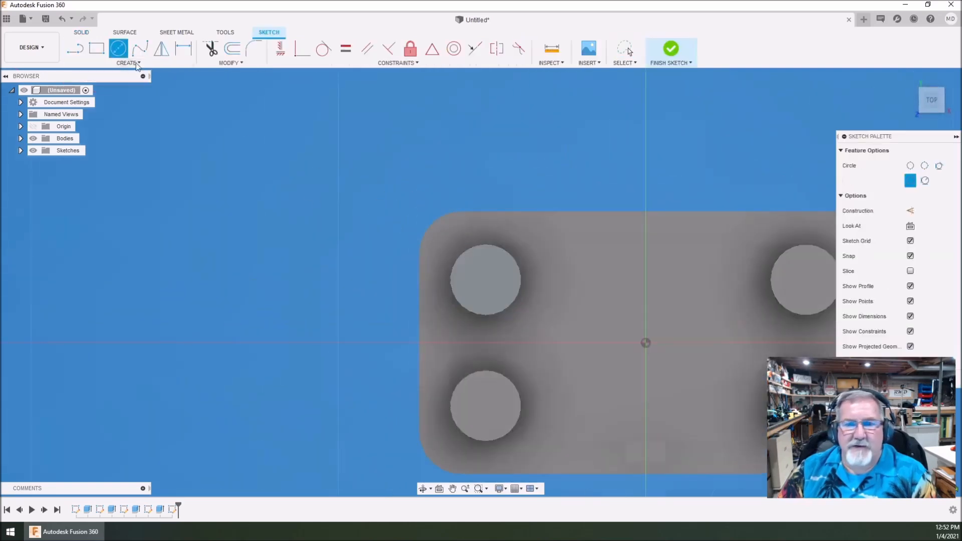
click(485, 280)
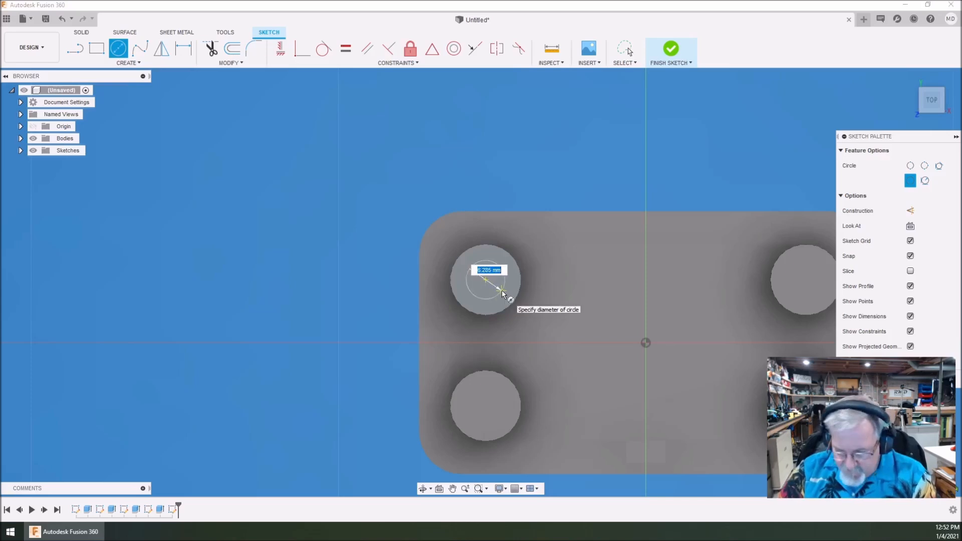
text(6.15)
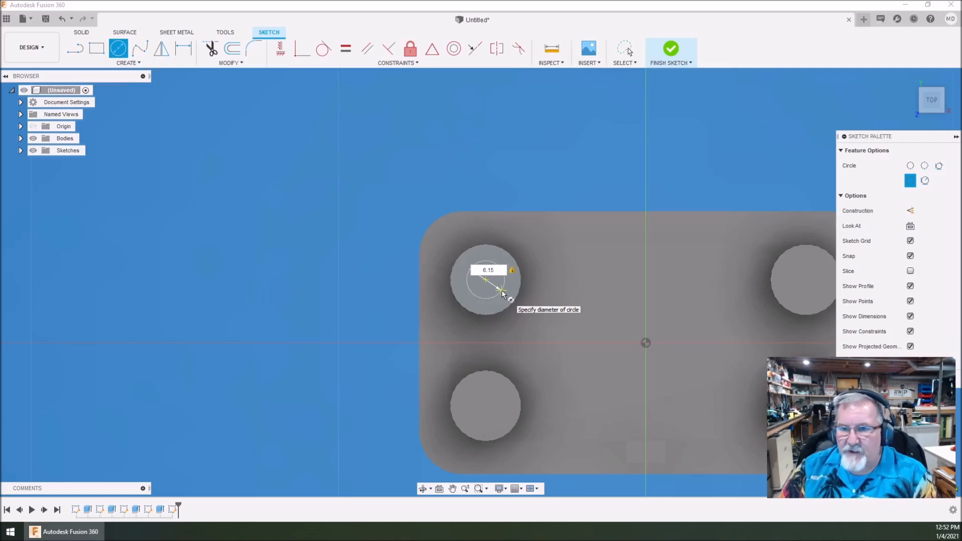
key(Return)
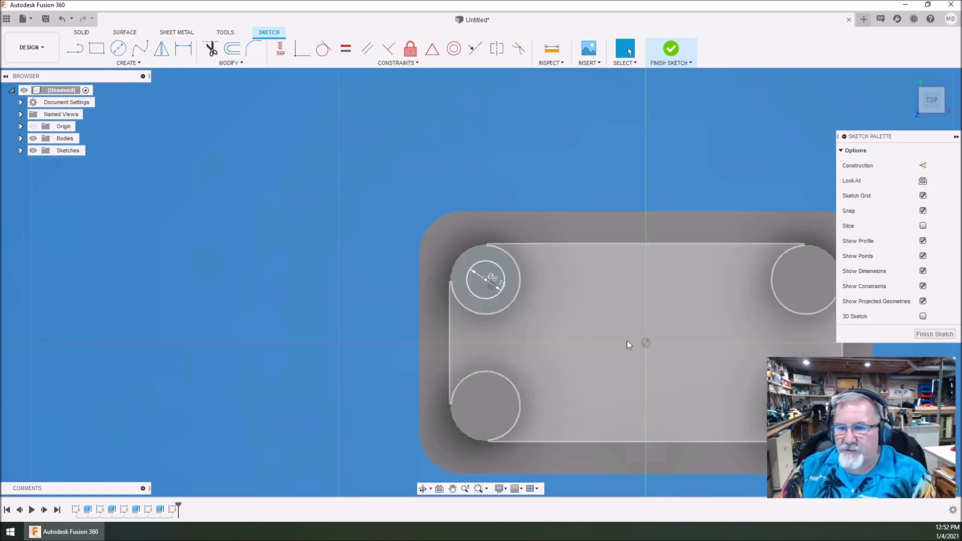
Step: Finish the sketch containing the circle on the rear-left post's top face
click(118, 48)
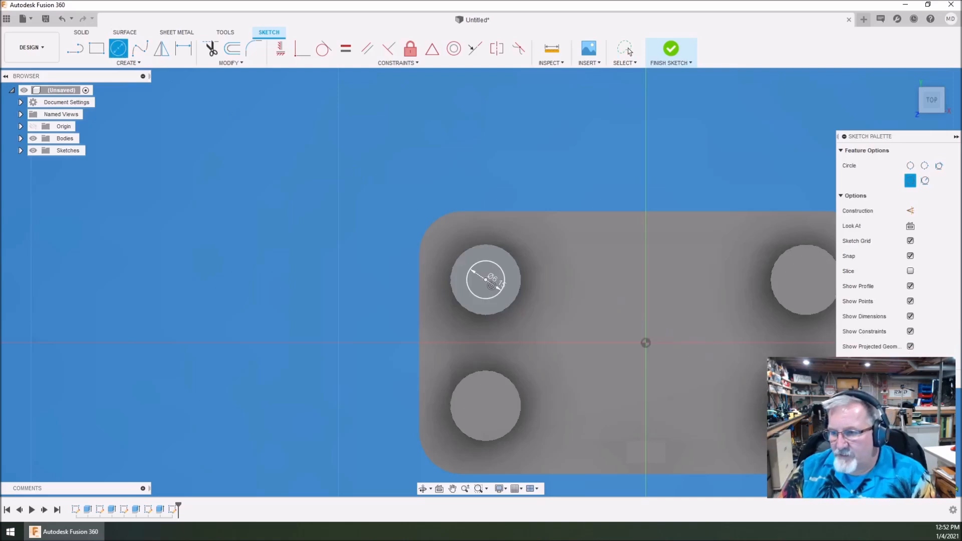
key(Escape)
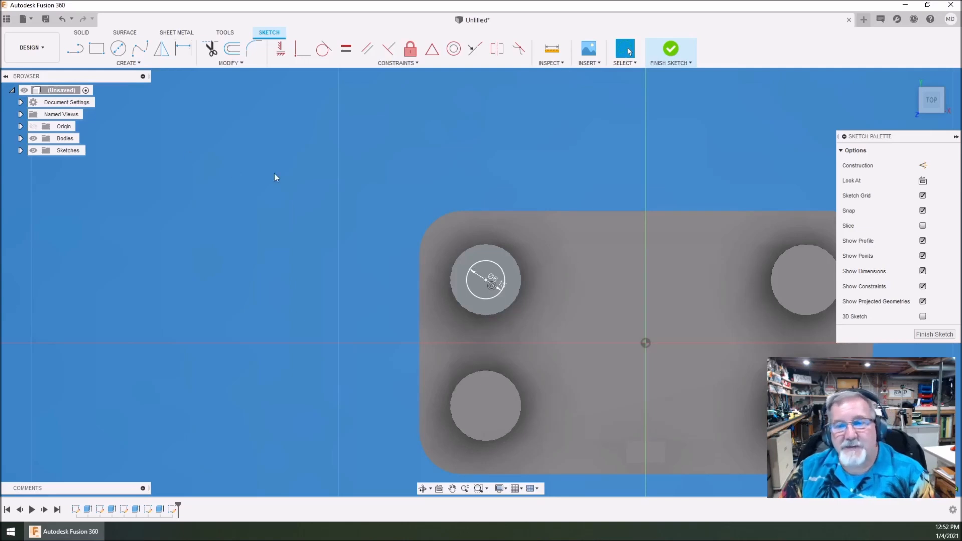
scroll(364, 230, up, 2)
scroll(291, 205, down, 3)
scroll(633, 326, up, 2)
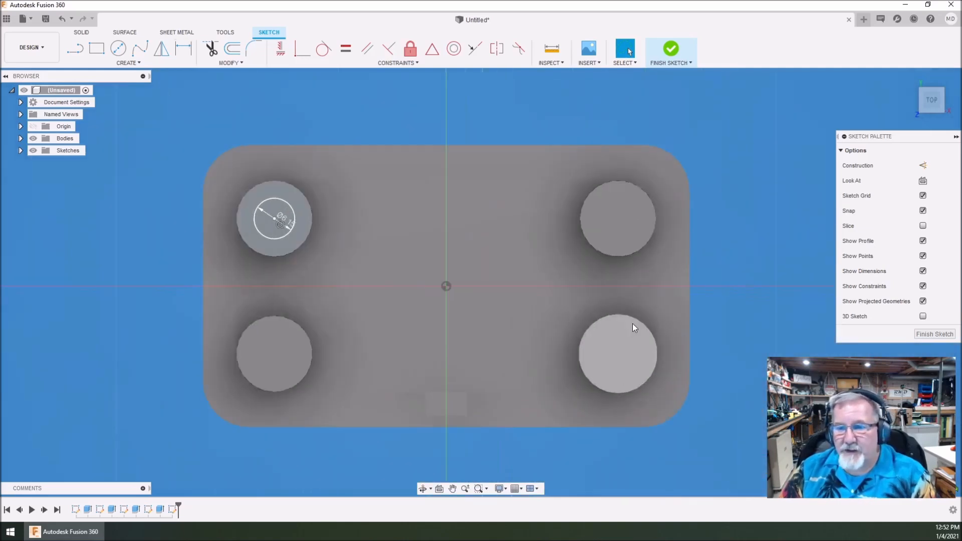
click(656, 63)
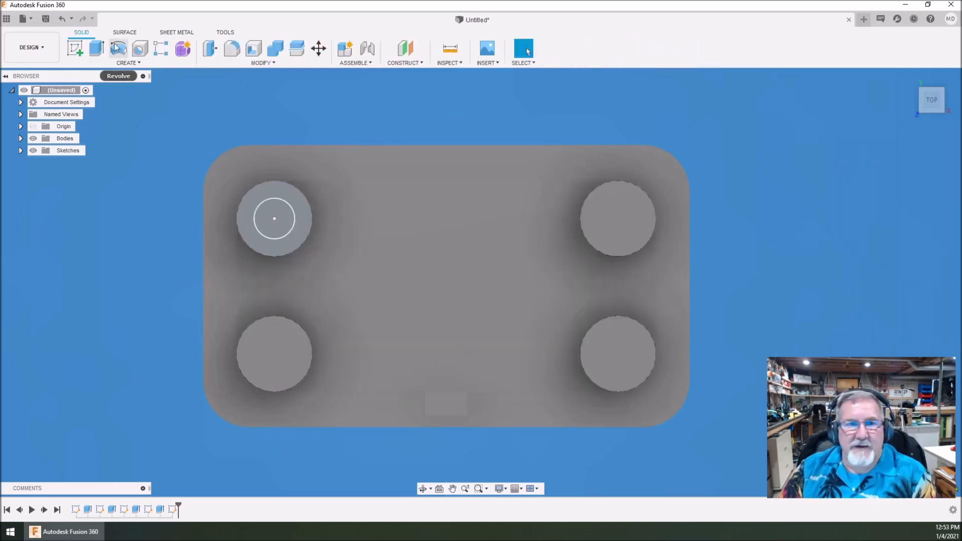
Step: Extrude the rear-left post's inner circle as a cut about 27.9 mm downward, through the post and the plate
click(96, 49)
click(281, 209)
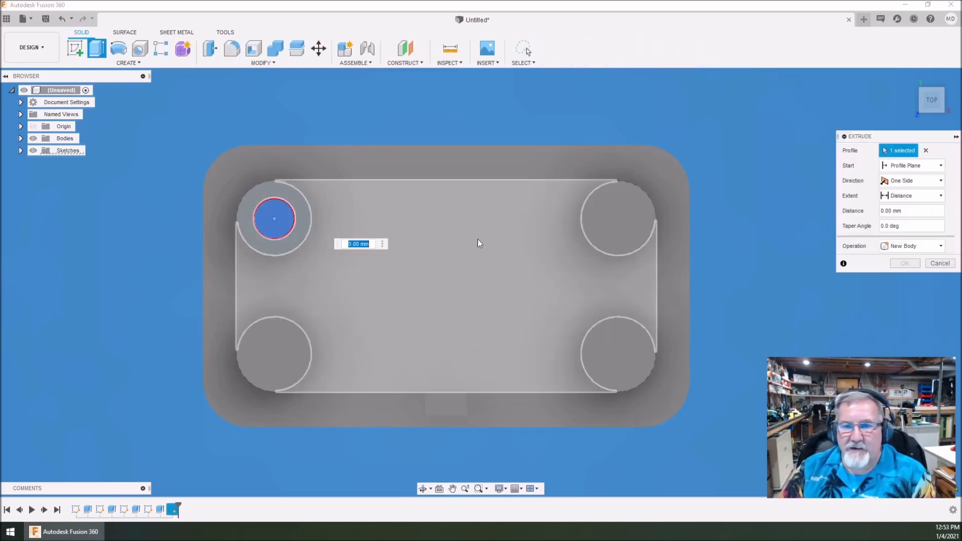
click(941, 196)
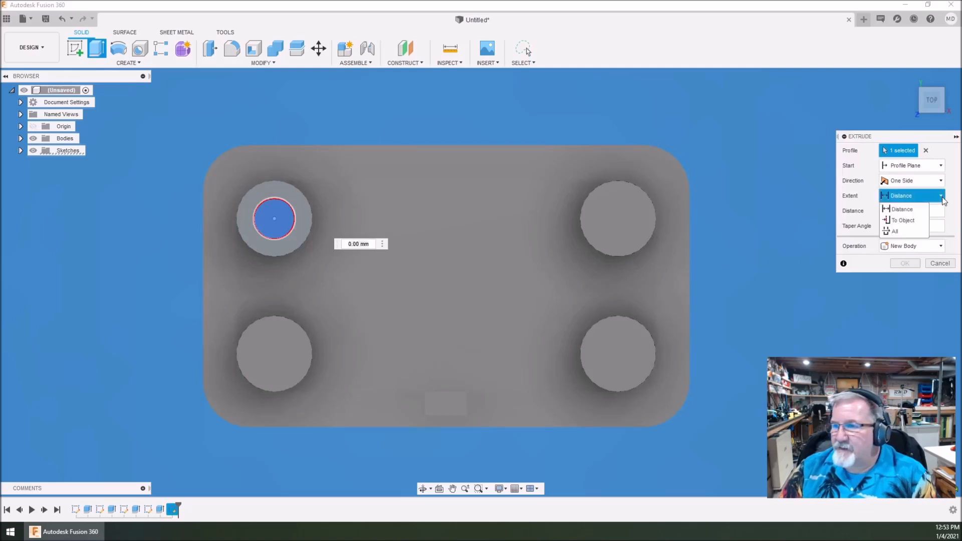
click(906, 231)
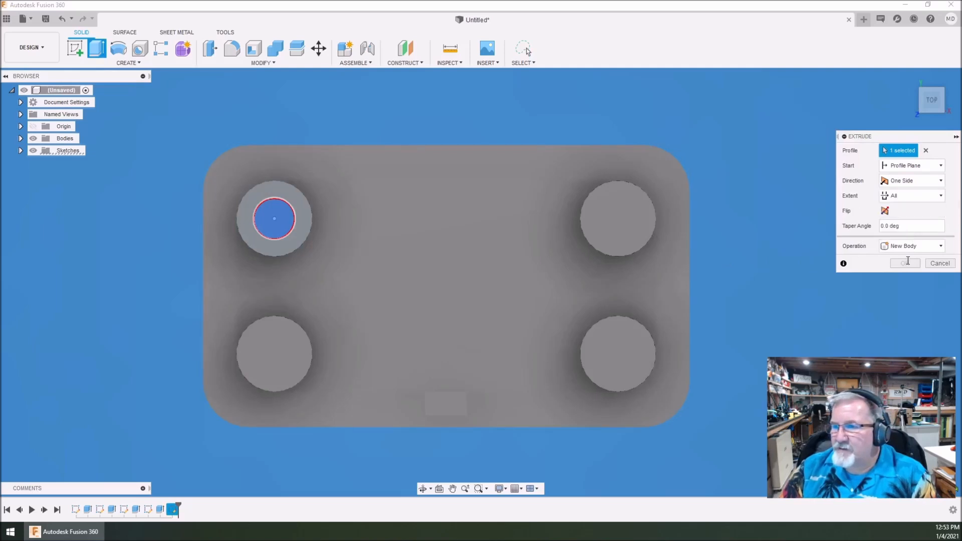
click(908, 246)
click(907, 270)
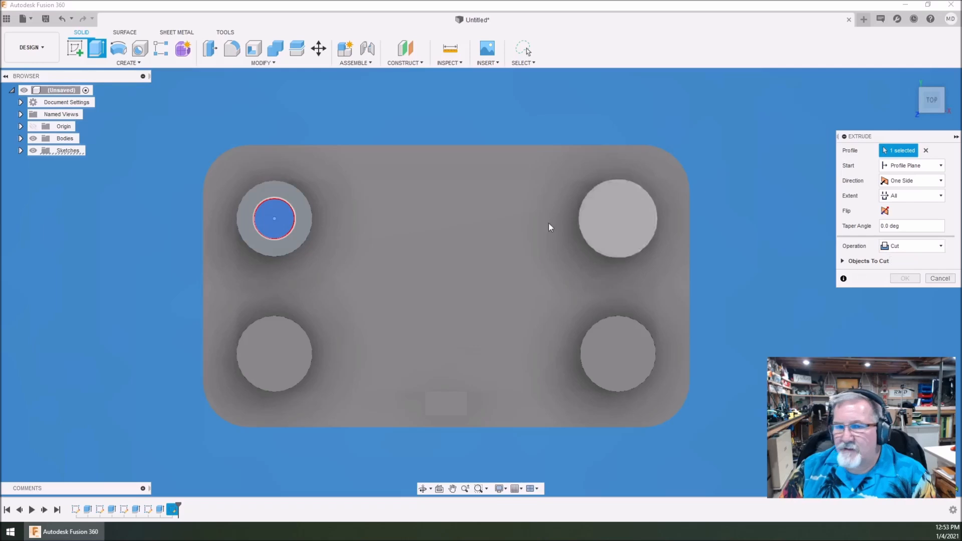
click(296, 202)
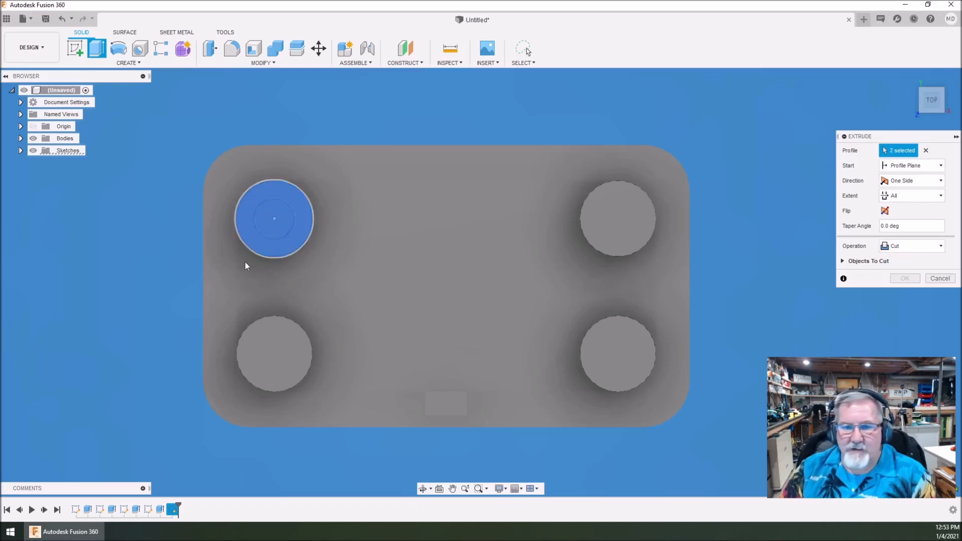
click(422, 488)
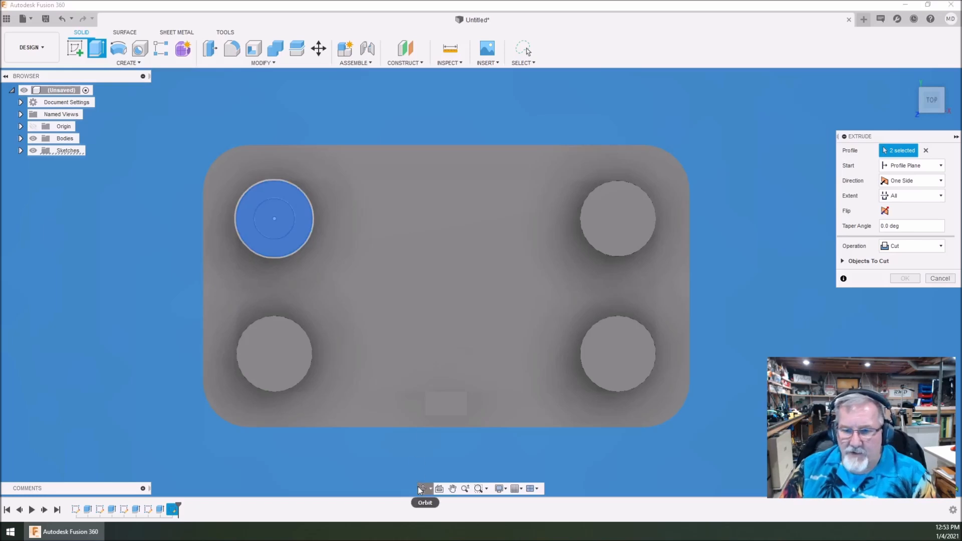
drag(383, 351, 334, 163)
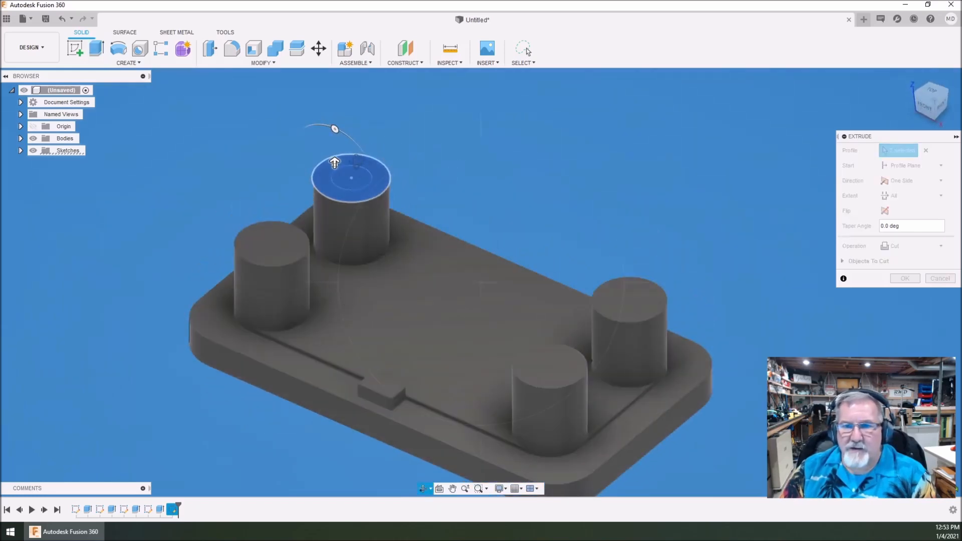
key(Escape)
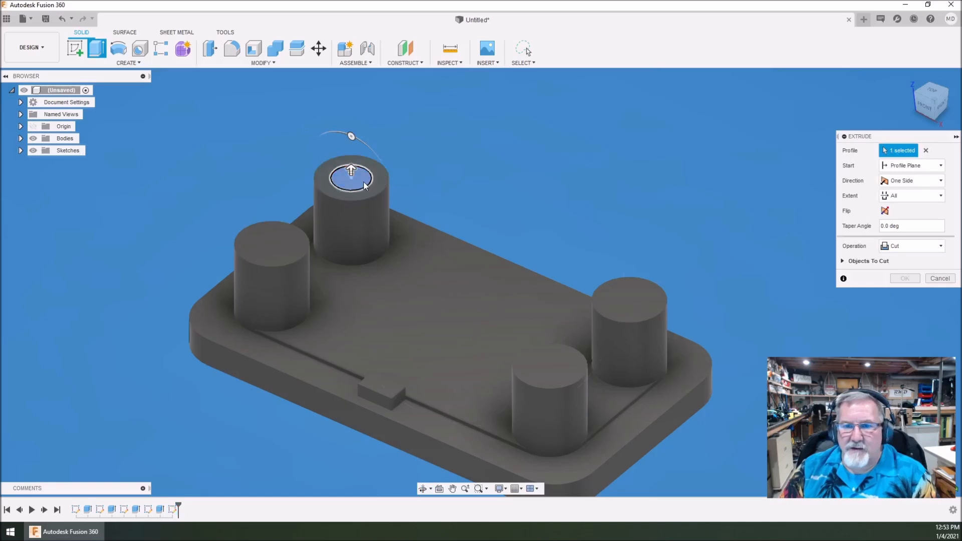
drag(351, 148, 361, 316)
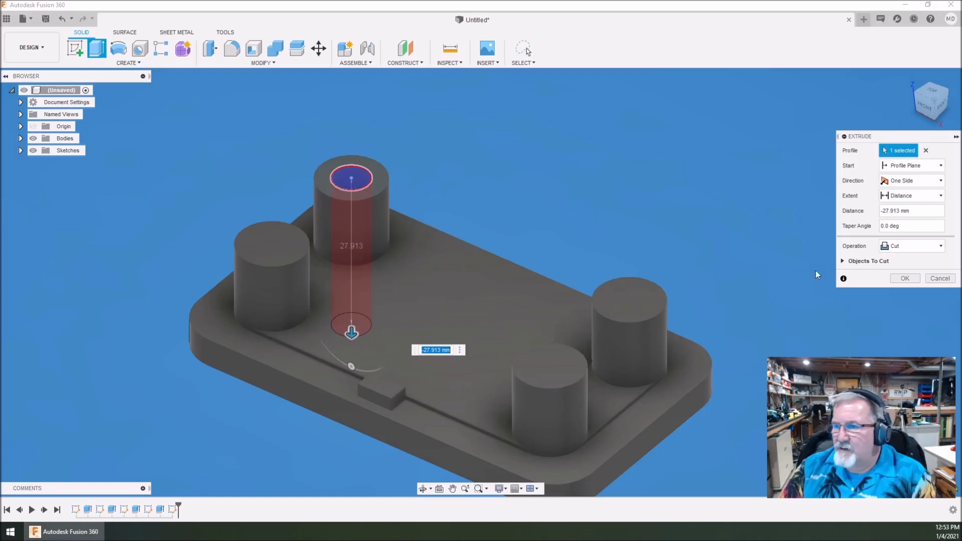
click(895, 277)
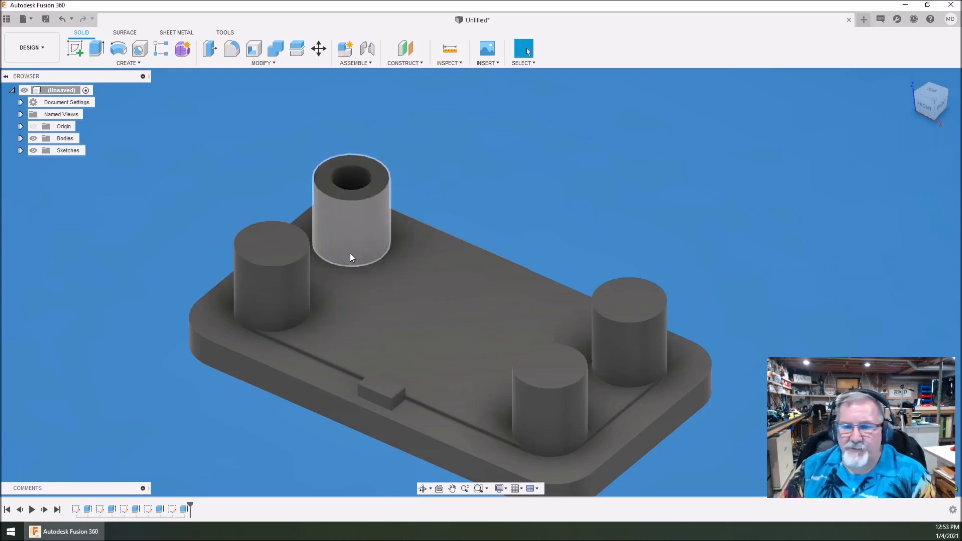
Step: Sketch a 6.15 mm diameter circle at the centre of the front-right post's top face and finish the sketch
click(422, 488)
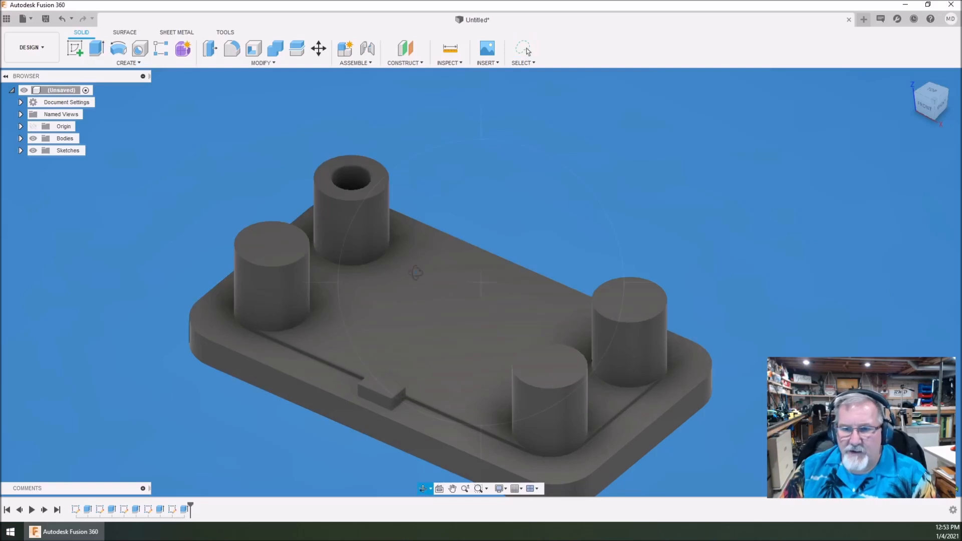
mouse_move(432, 419)
mouse_down()
mouse_move(413, 334)
mouse_move(421, 339)
mouse_move(430, 301)
mouse_move(458, 286)
mouse_move(446, 275)
mouse_up()
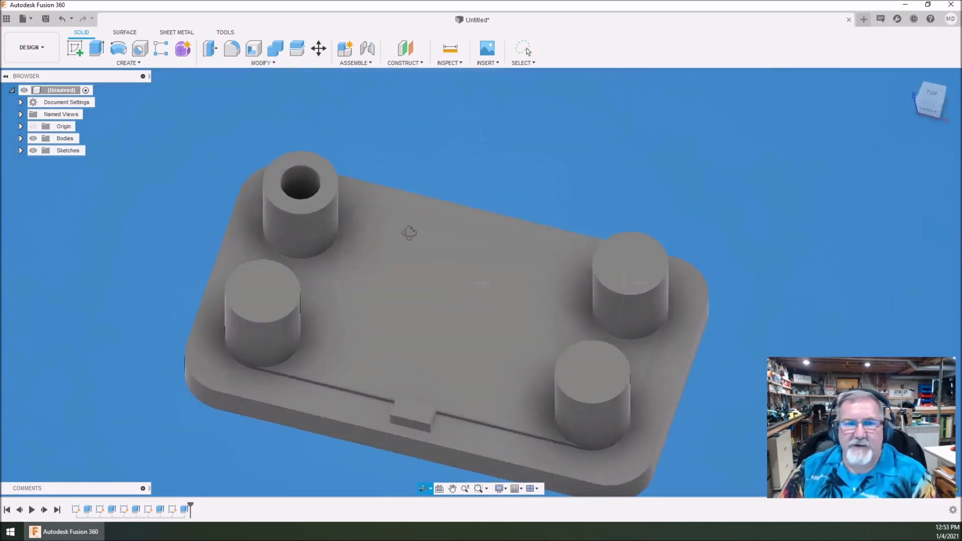
click(83, 54)
click(576, 366)
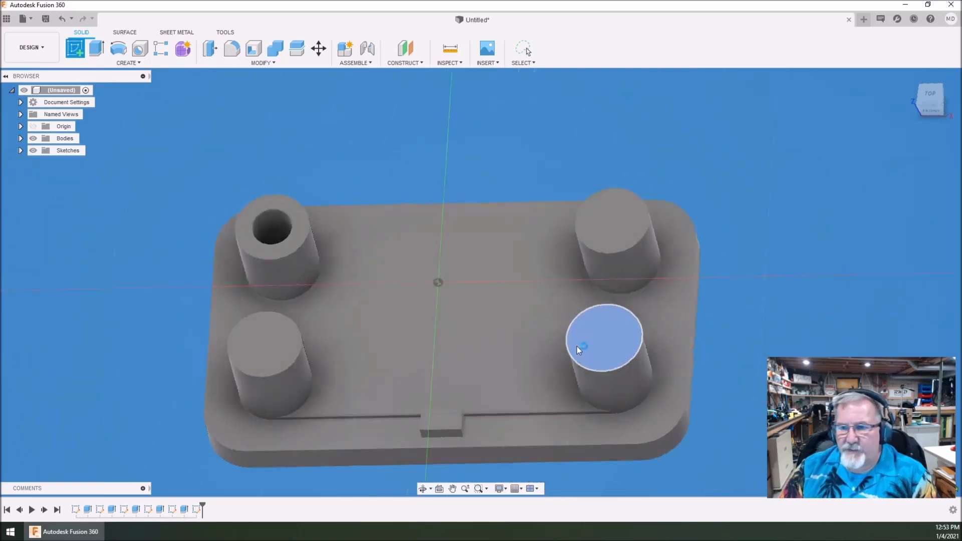
click(118, 48)
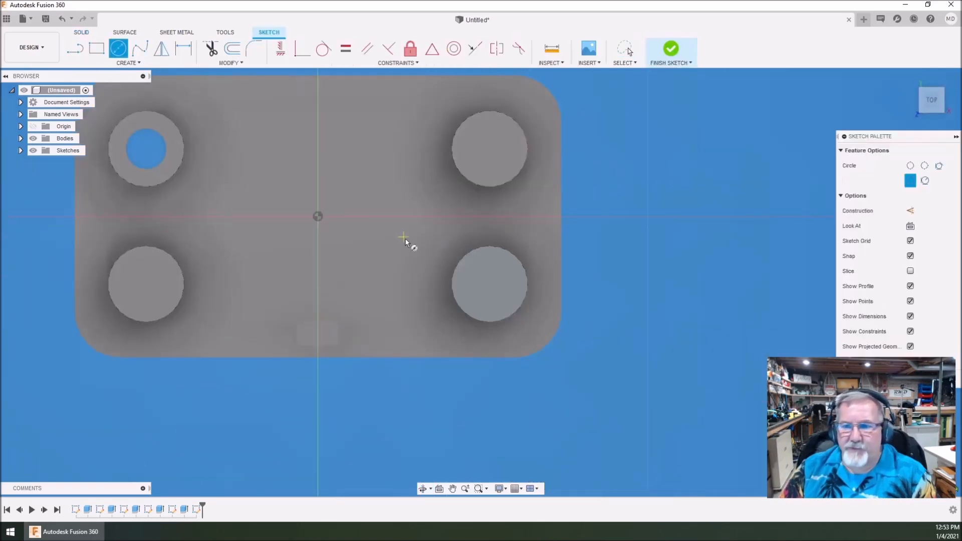
click(491, 285)
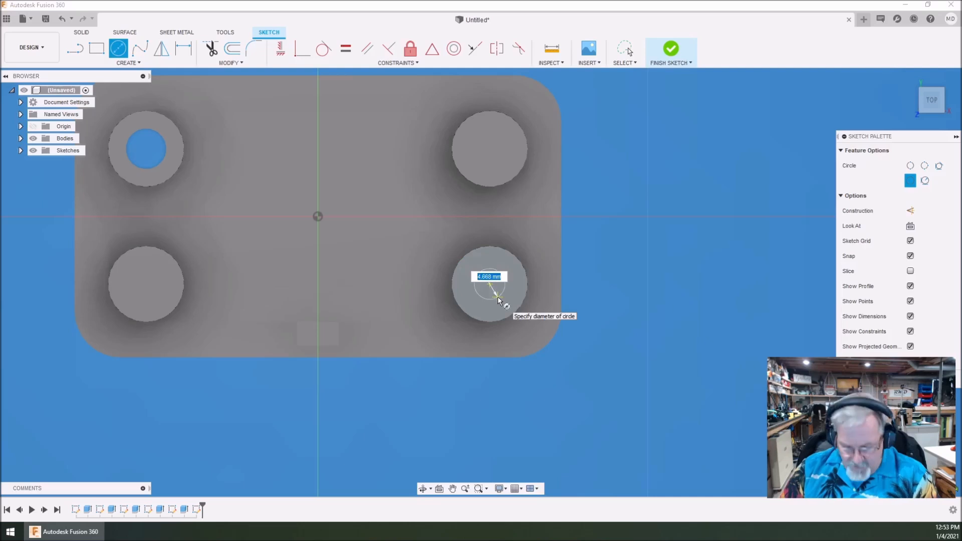
text(6.1)
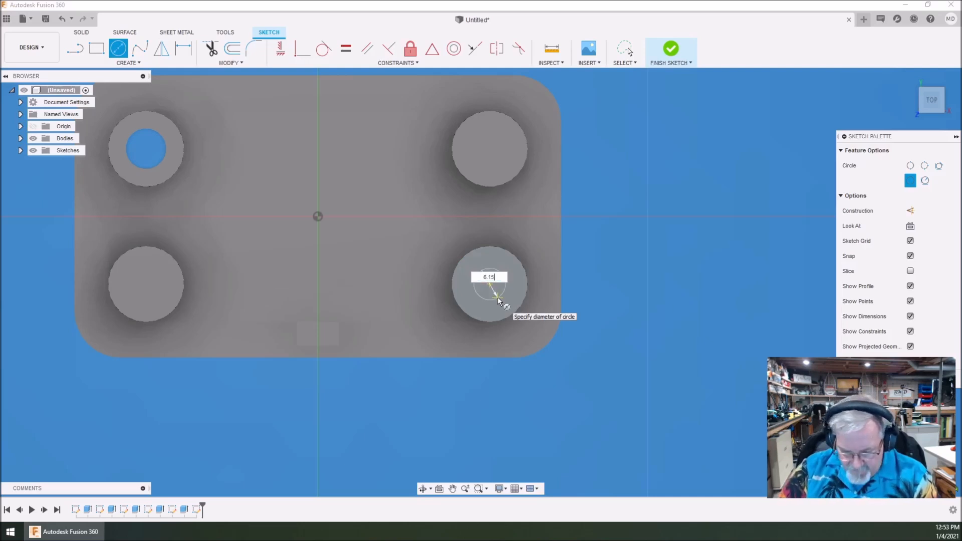
text(5)
key(Return)
key(Escape)
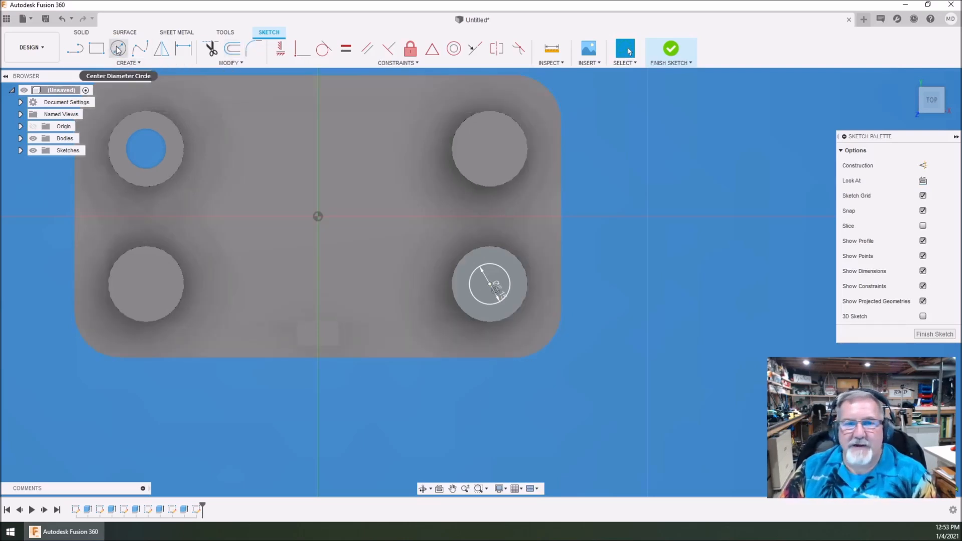
click(674, 52)
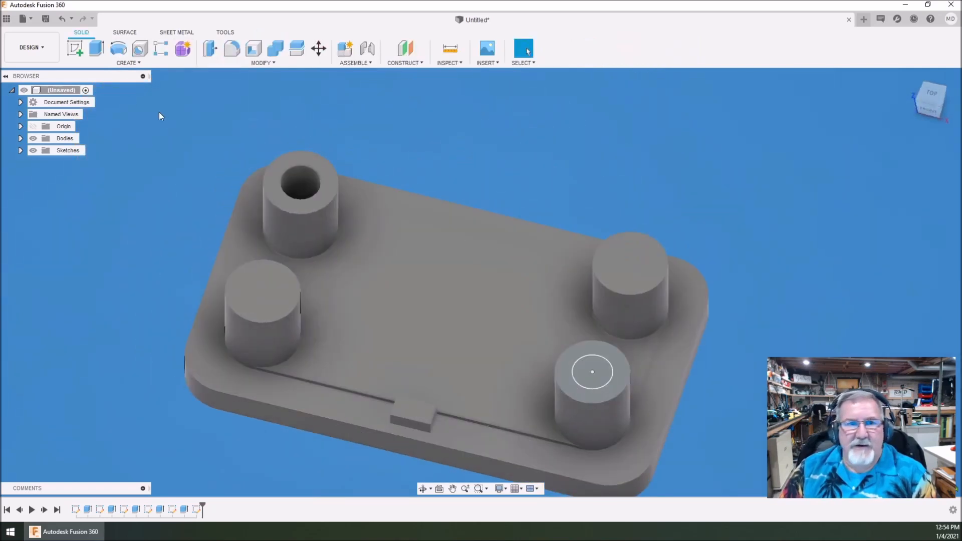
Step: Extrude the front-right post's inner circle as a cut 18.03 mm downward, through the post and the plate
key(e)
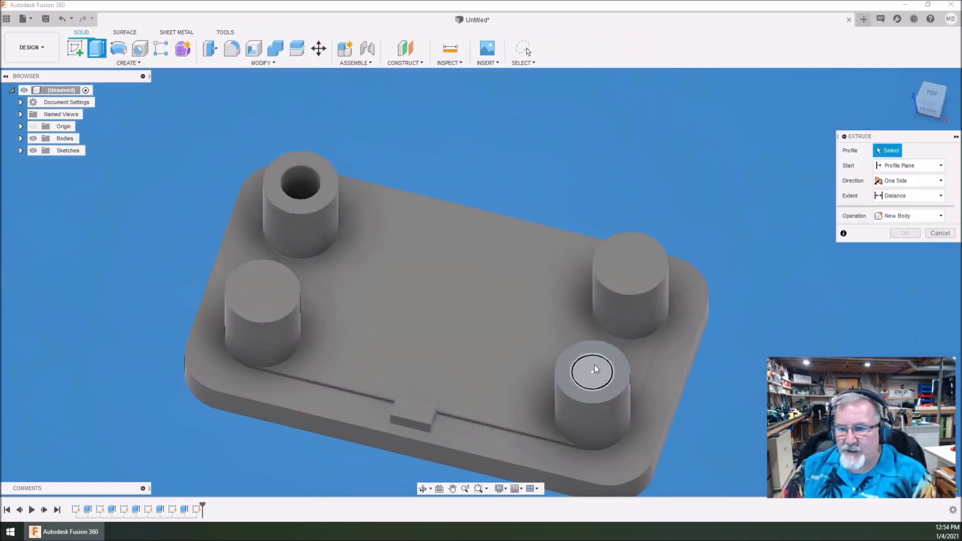
click(594, 365)
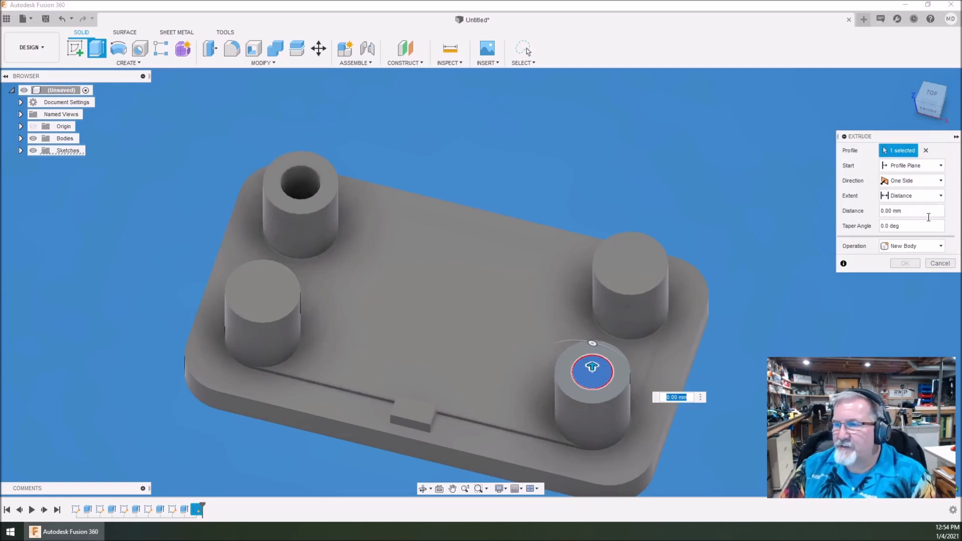
click(917, 246)
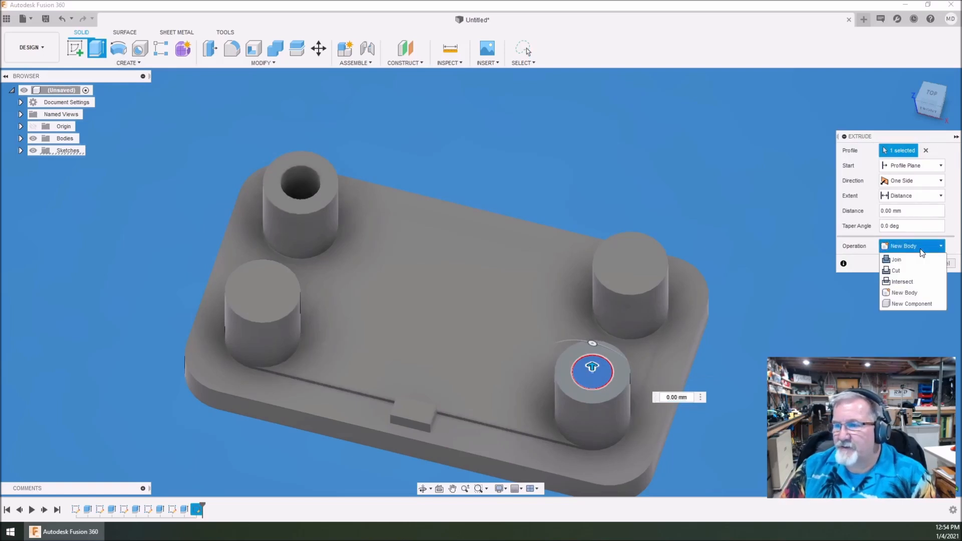
click(900, 267)
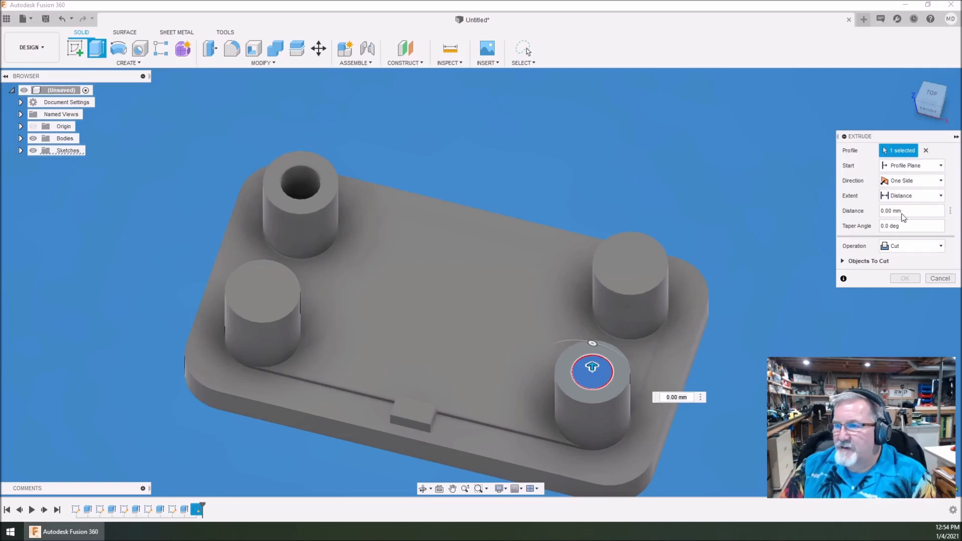
drag(592, 369, 602, 495)
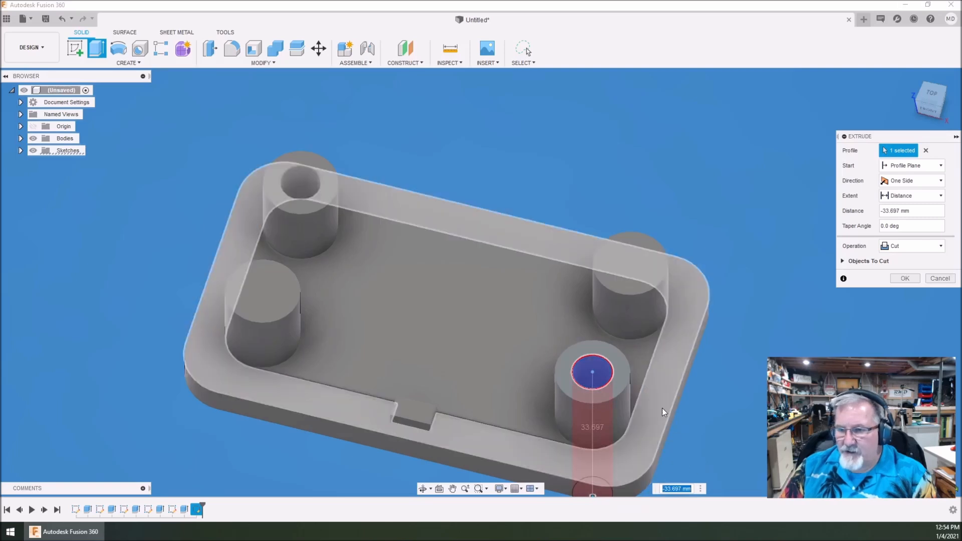
click(424, 489)
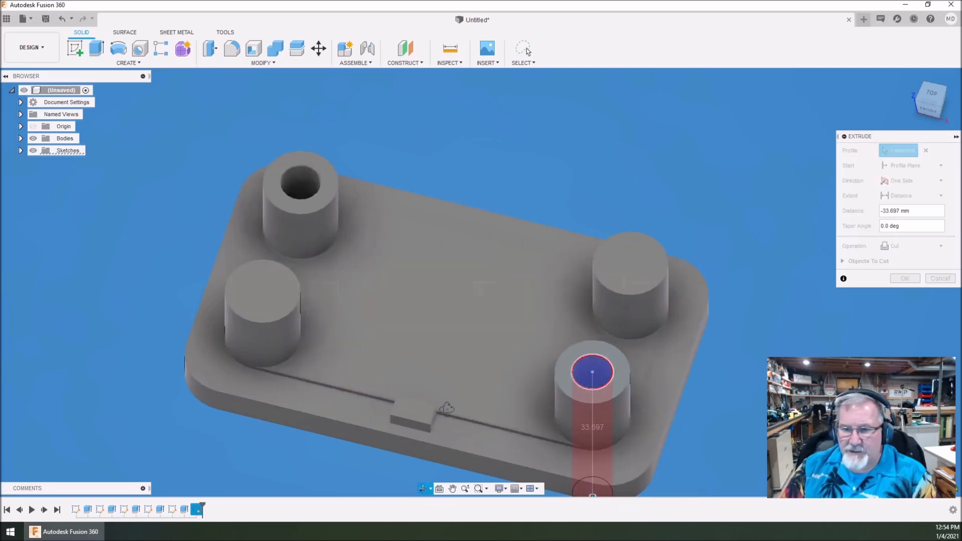
drag(447, 406, 451, 315)
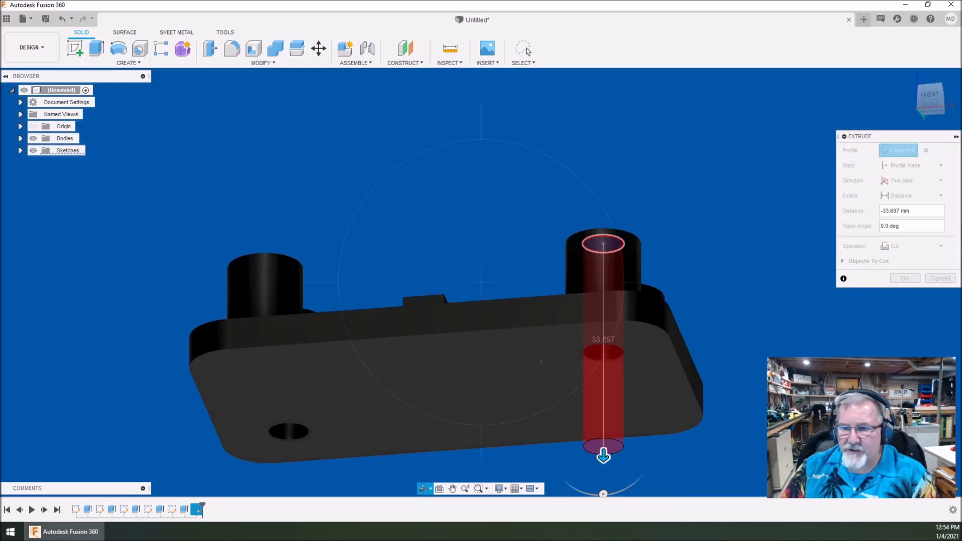
key(Escape)
click(544, 363)
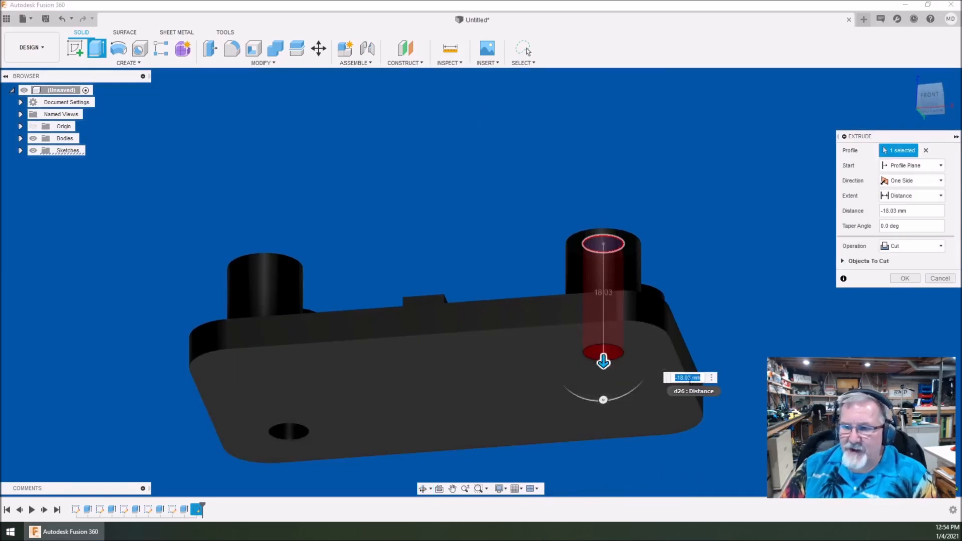
key(Return)
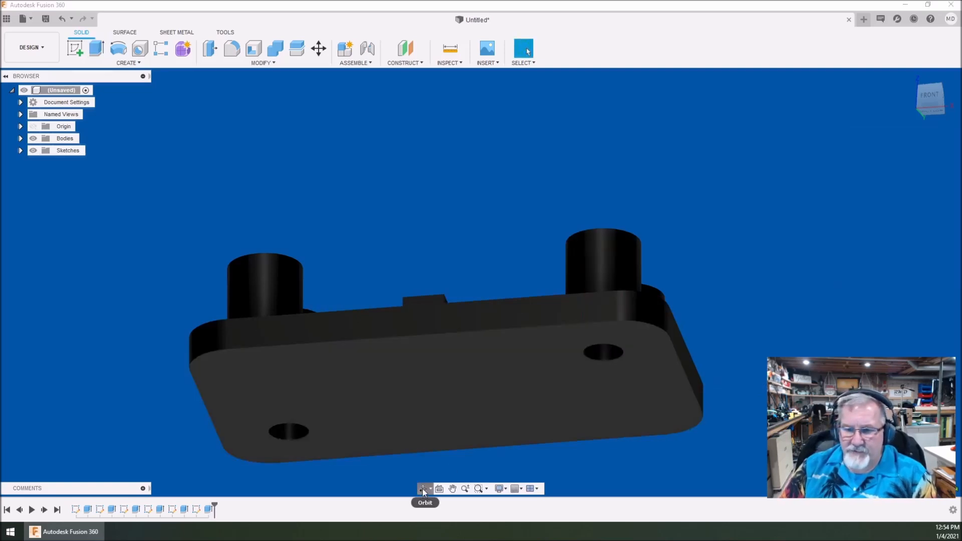
Step: Sketch a 3.4 mm diameter circle at the centre of the front-left post's top face and finish the sketch
click(422, 488)
drag(416, 386, 392, 455)
drag(406, 299, 467, 309)
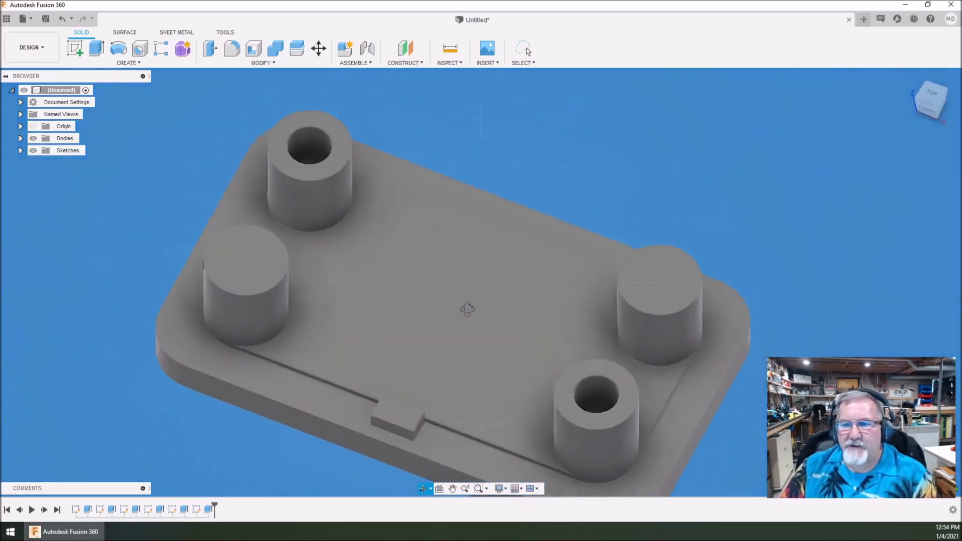
scroll(467, 309, down, 3)
scroll(607, 208, down, 2)
scroll(532, 302, up, 3)
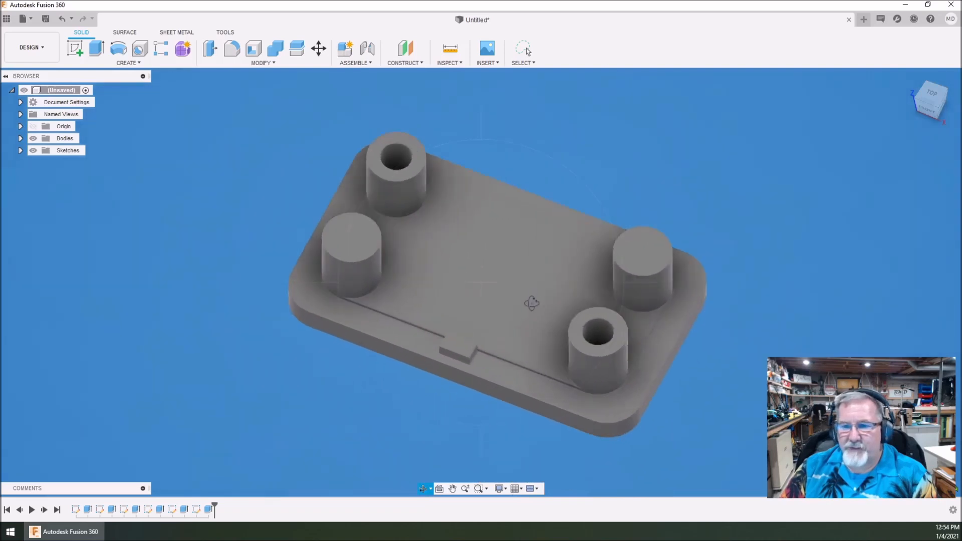
key(Escape)
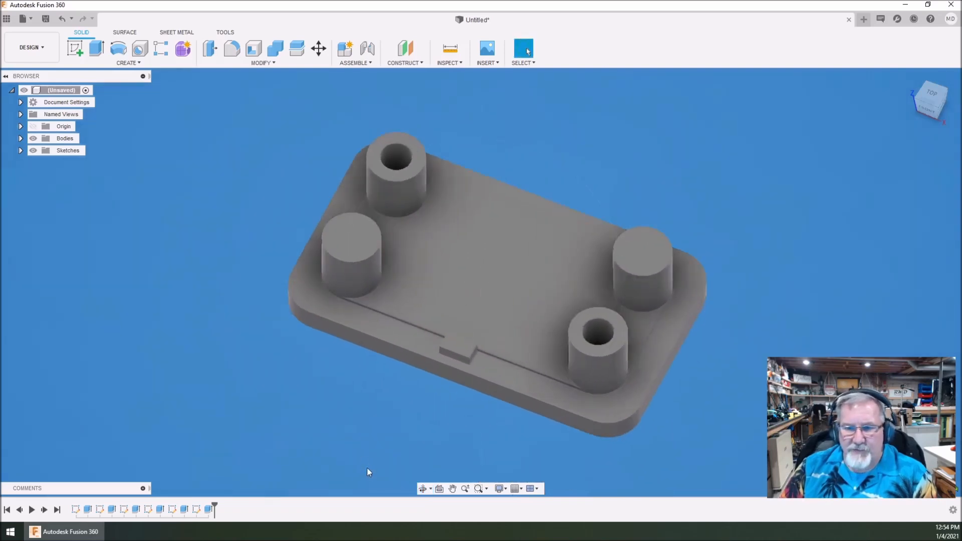
click(75, 49)
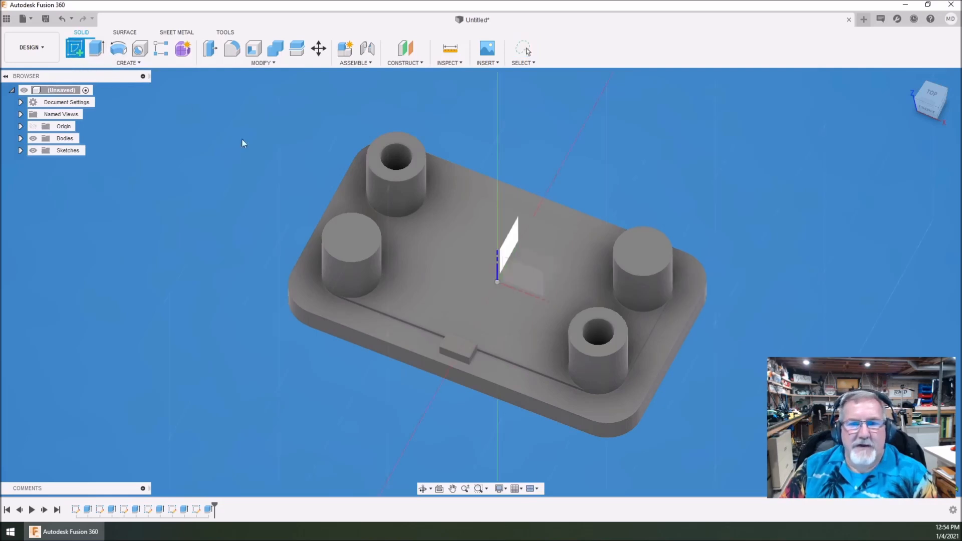
click(350, 233)
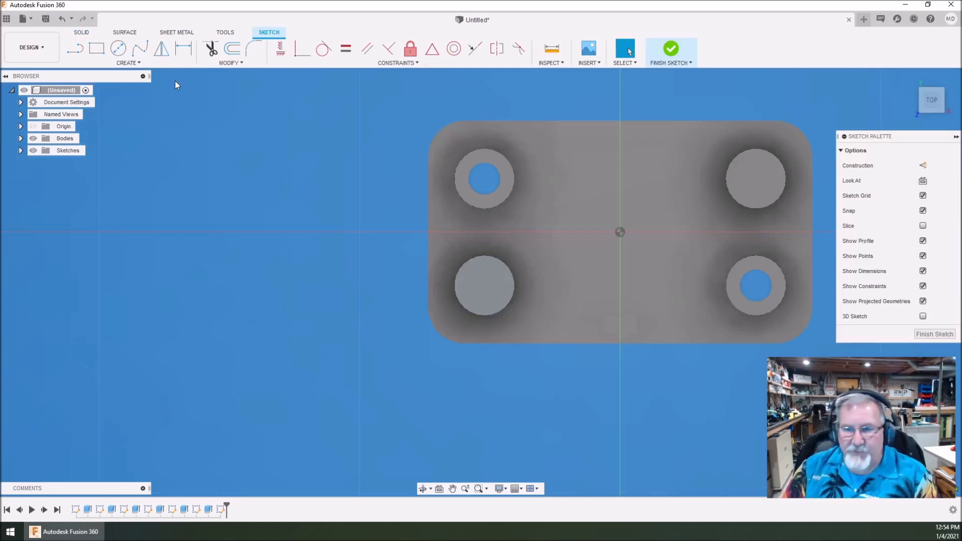
key(c)
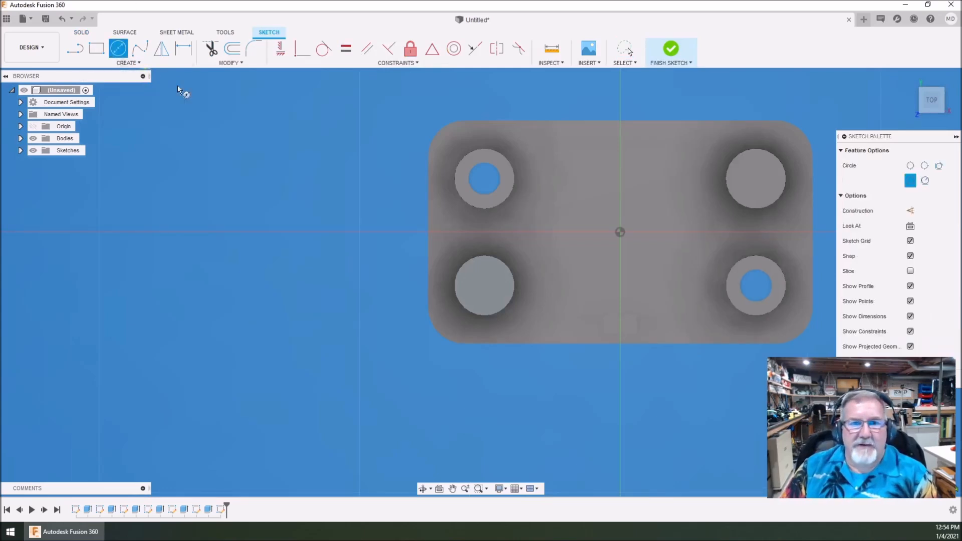
click(484, 286)
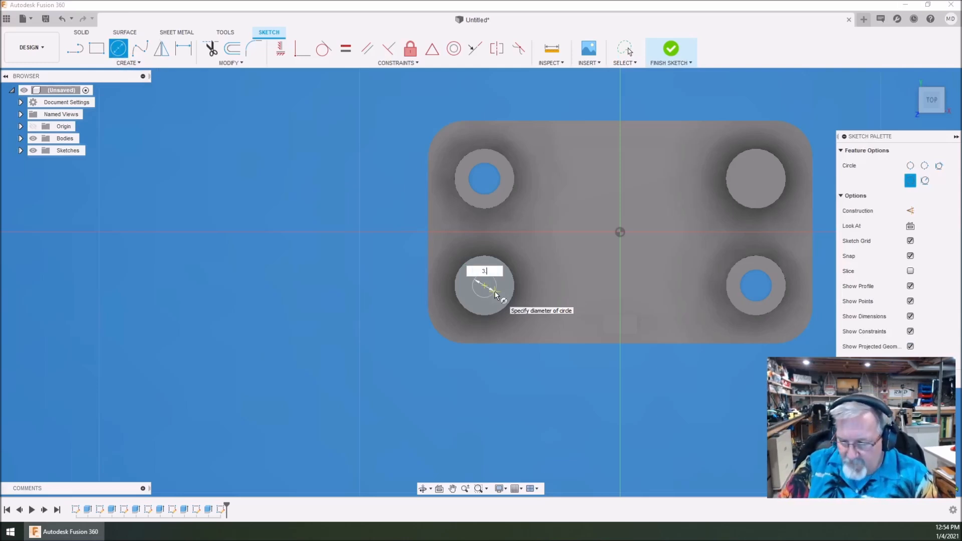
text(3.4)
key(Return)
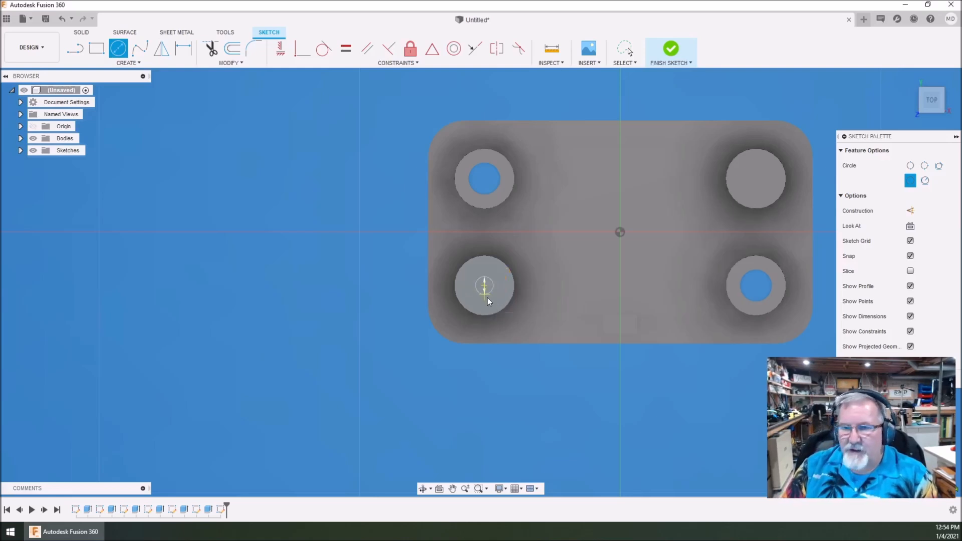
click(670, 48)
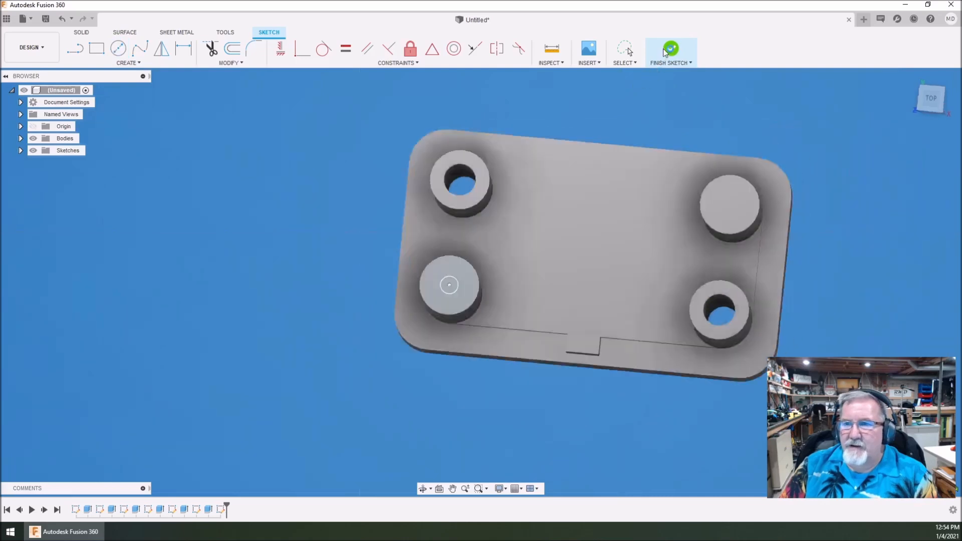
Step: Extrude the front-left post's inner circle as a cut 10 mm downward into the post
click(97, 48)
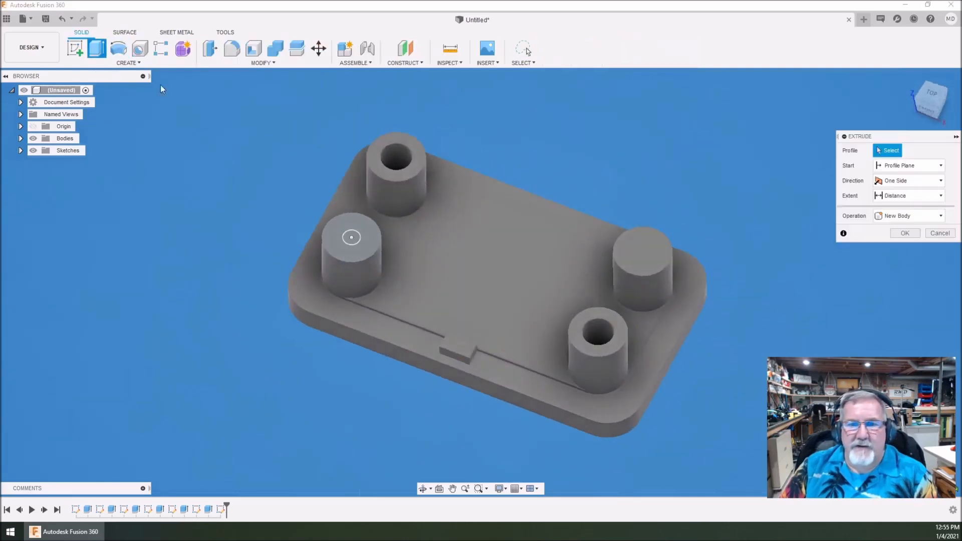
click(351, 237)
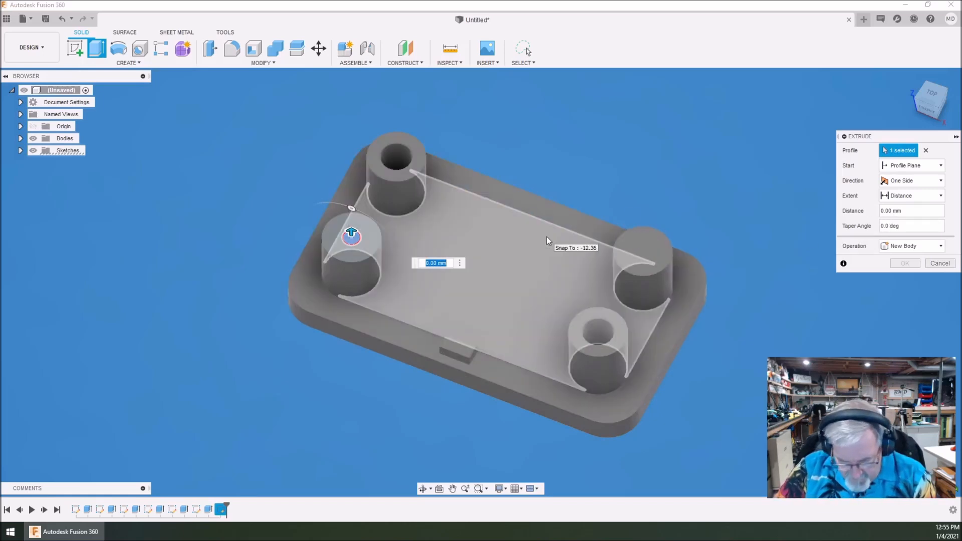
text(-10)
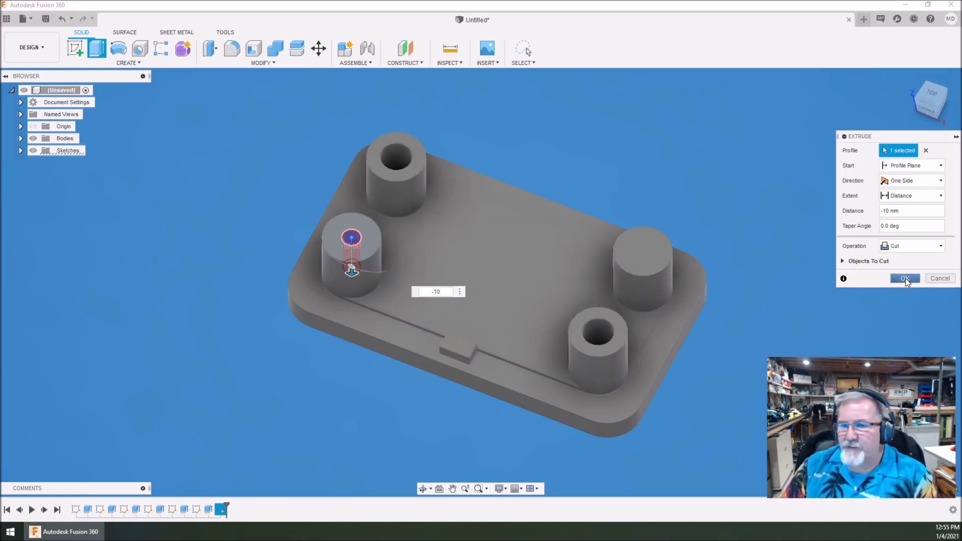
click(905, 278)
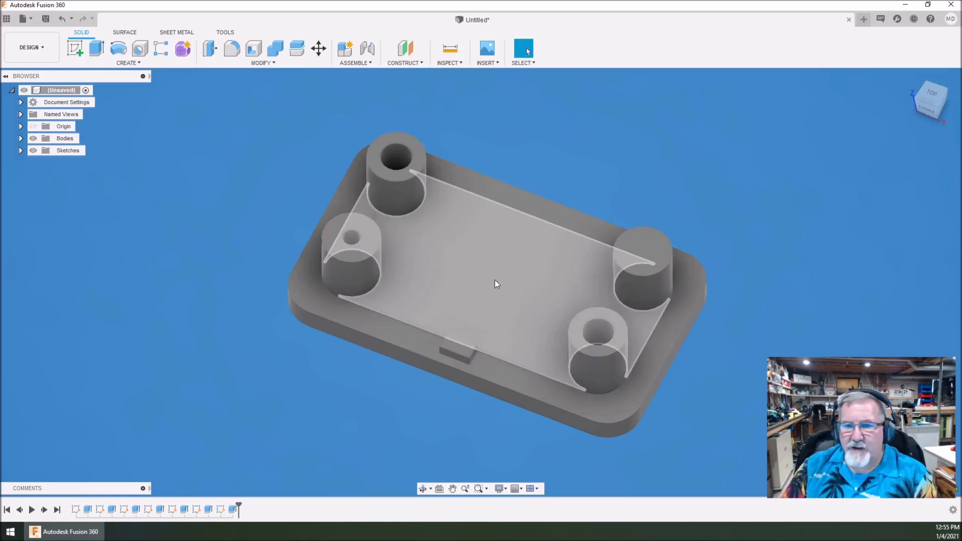
Step: Sketch a 3.4 mm diameter circle at the centre of the rear-right post's top face and finish the sketch
click(75, 49)
click(657, 250)
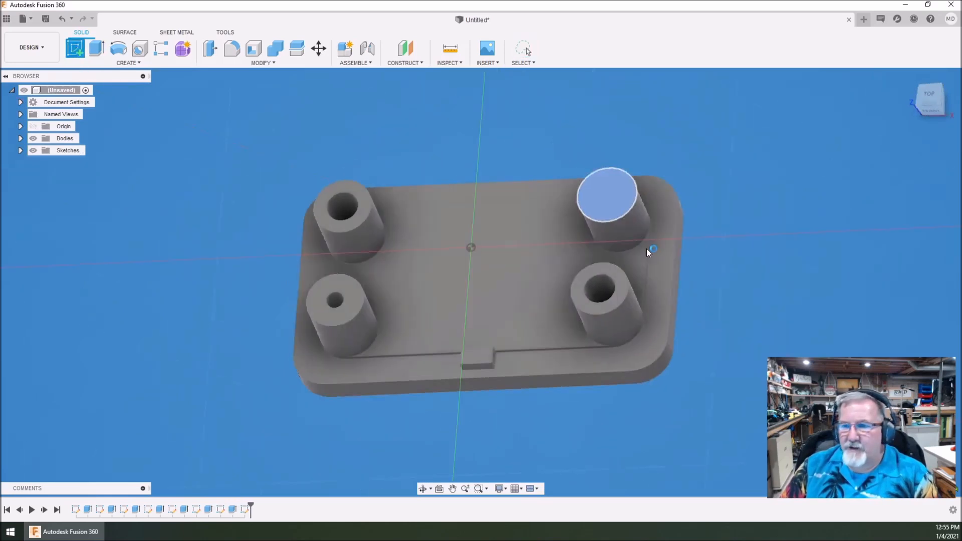
click(124, 50)
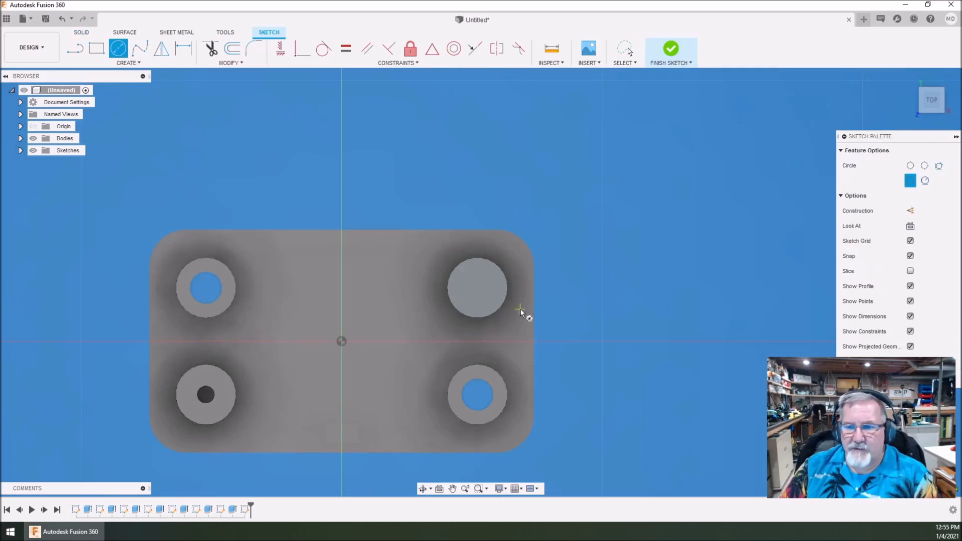
click(477, 288)
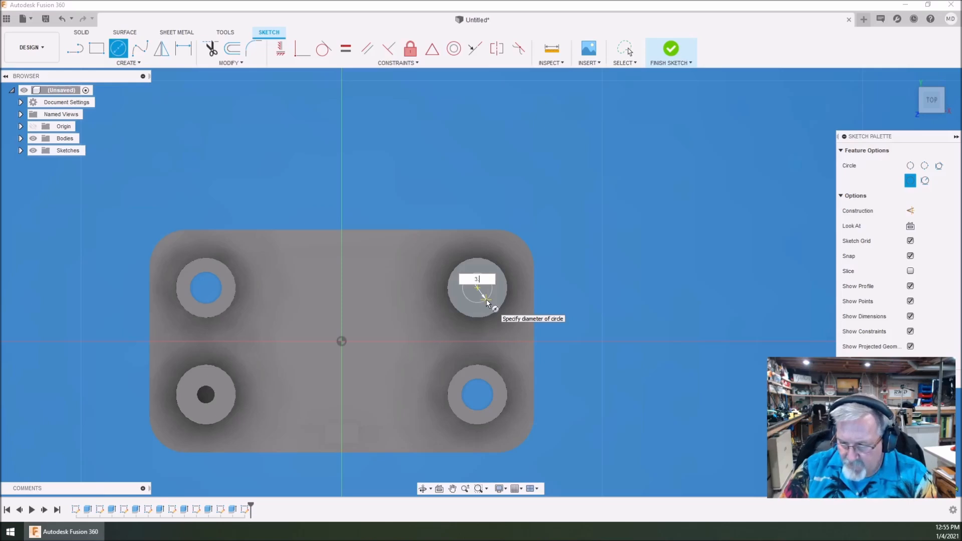
text(3.4)
key(Return)
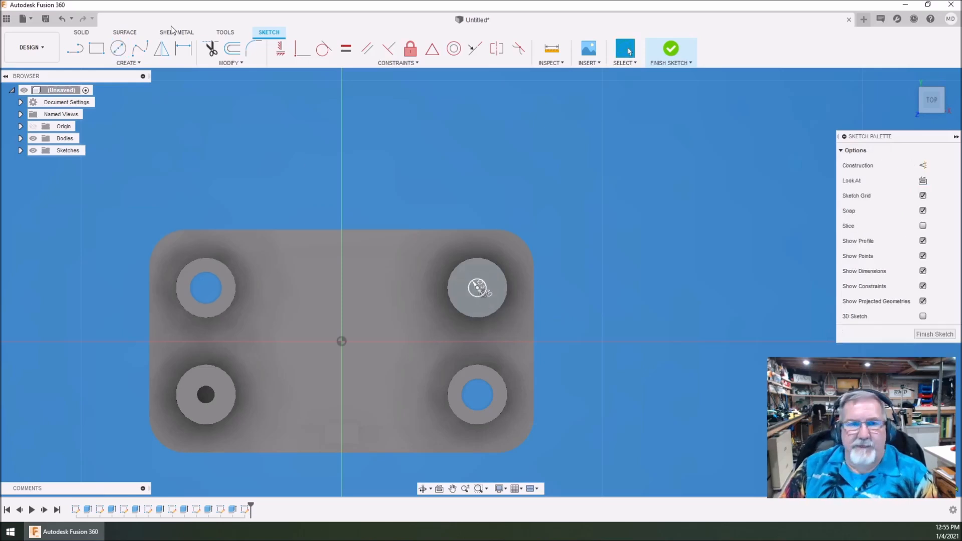
click(671, 48)
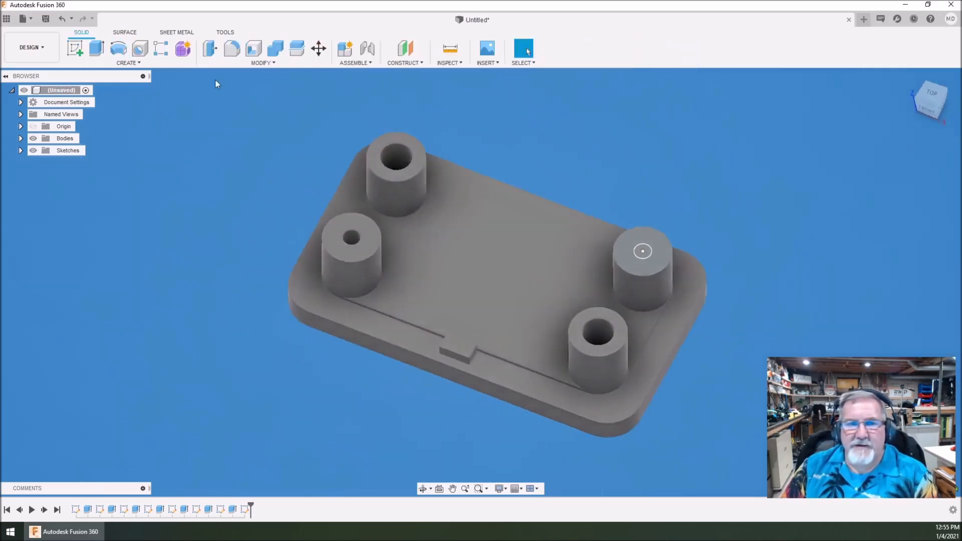
Step: Extrude the rear-right post's inner circle downward as a cut into the post
click(97, 49)
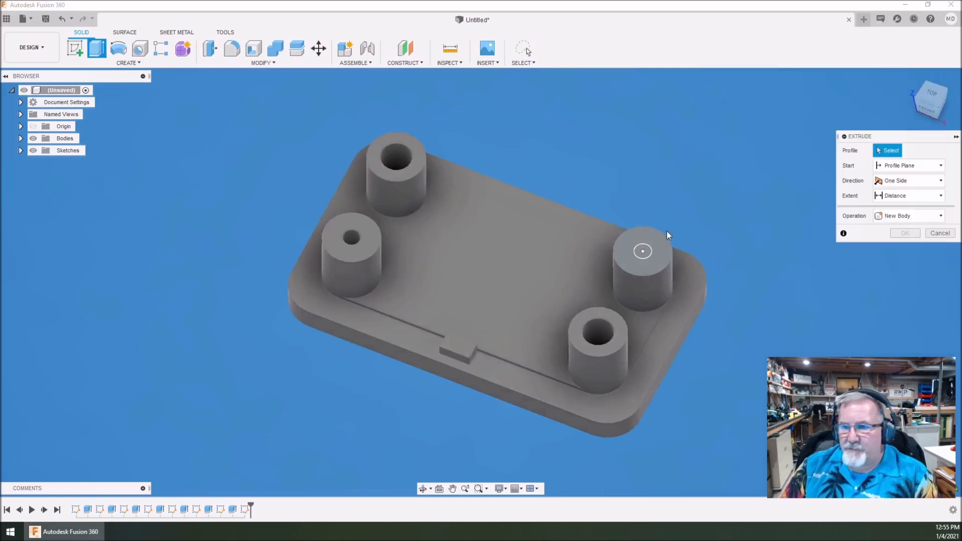
click(646, 251)
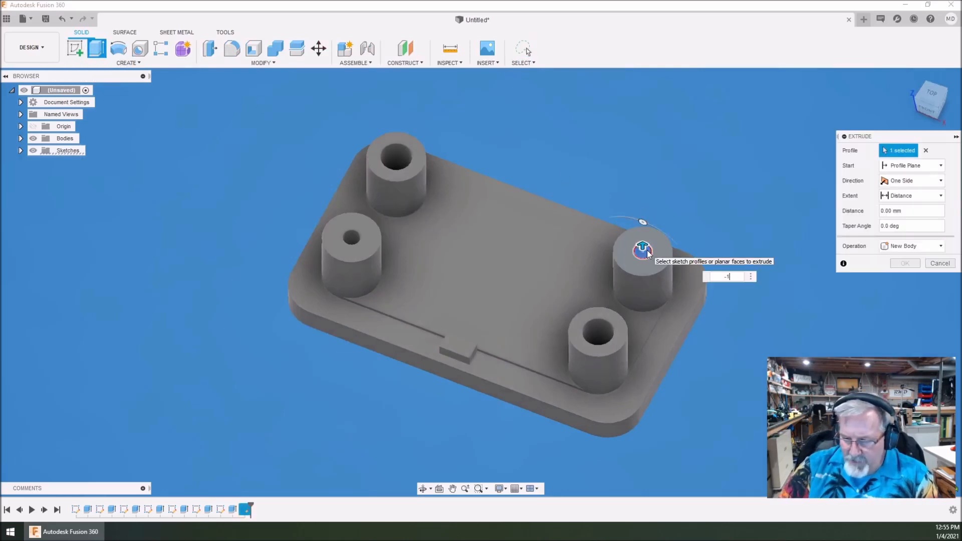
text(-1)
key(Return)
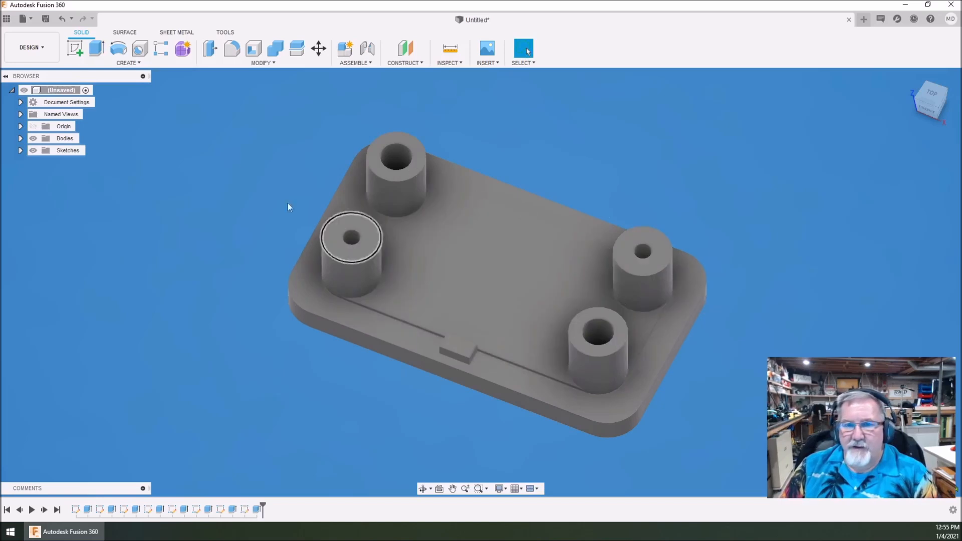
click(422, 488)
drag(468, 330, 370, 271)
key(Escape)
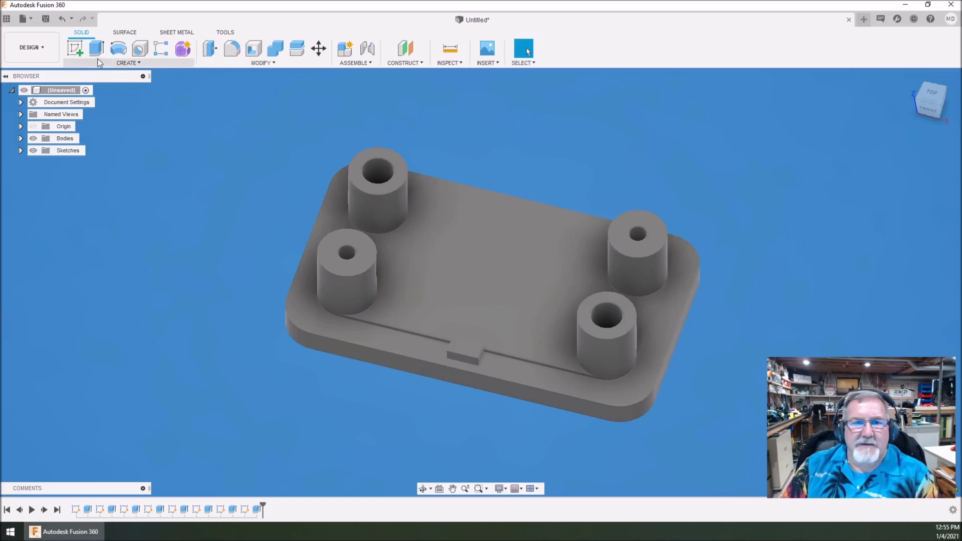
click(246, 63)
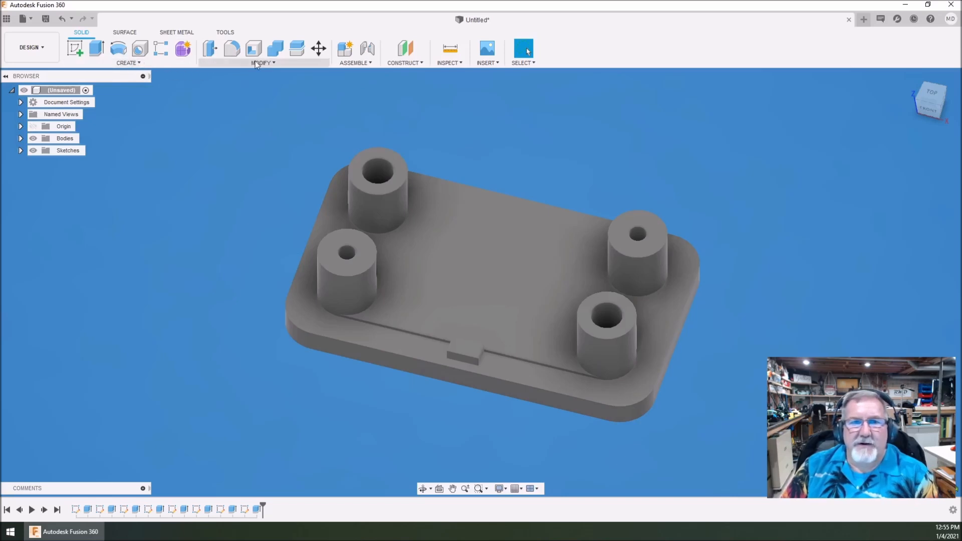
click(221, 96)
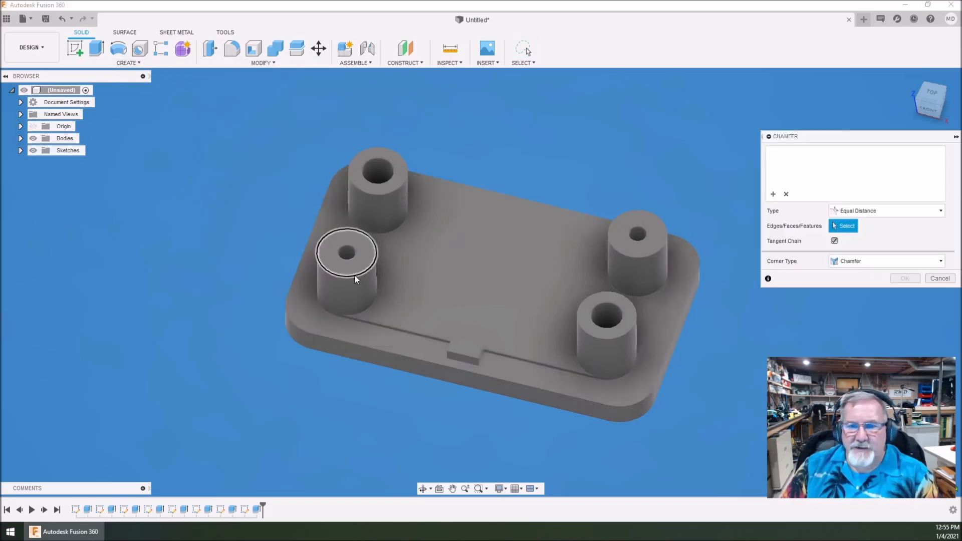
click(351, 254)
key(Escape)
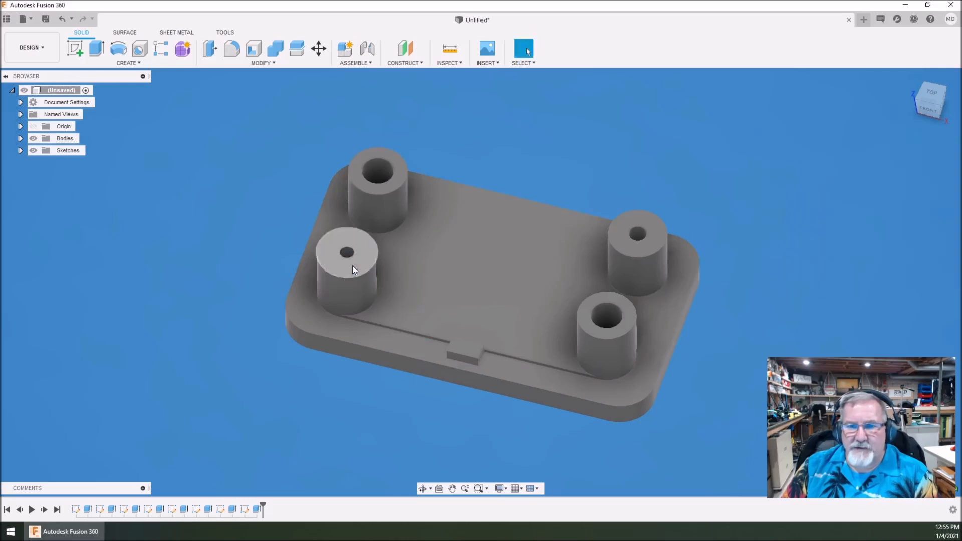
Step: Chamfer the top edges of the 3.4 mm holes in the front-left and rear-right posts by an equal distance of 1 mm
click(352, 245)
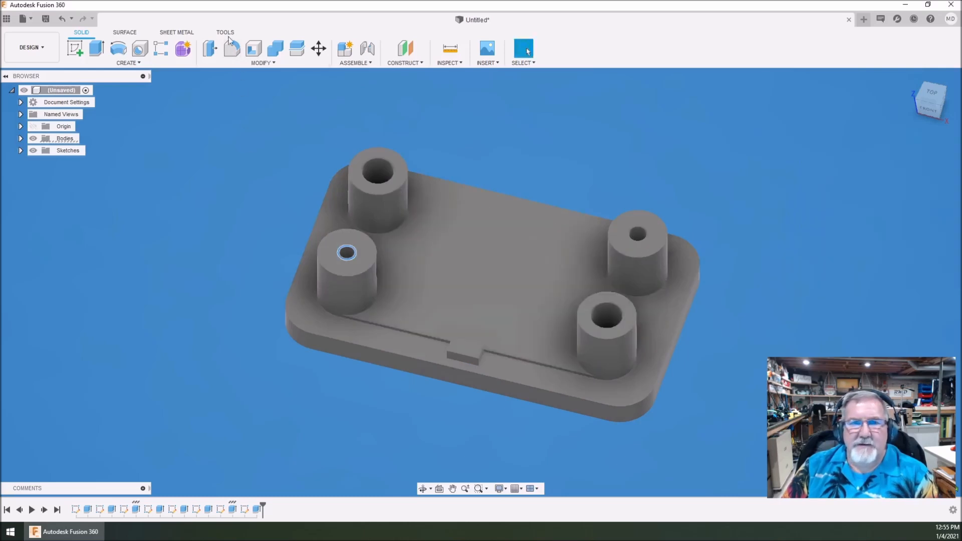
click(261, 62)
click(238, 96)
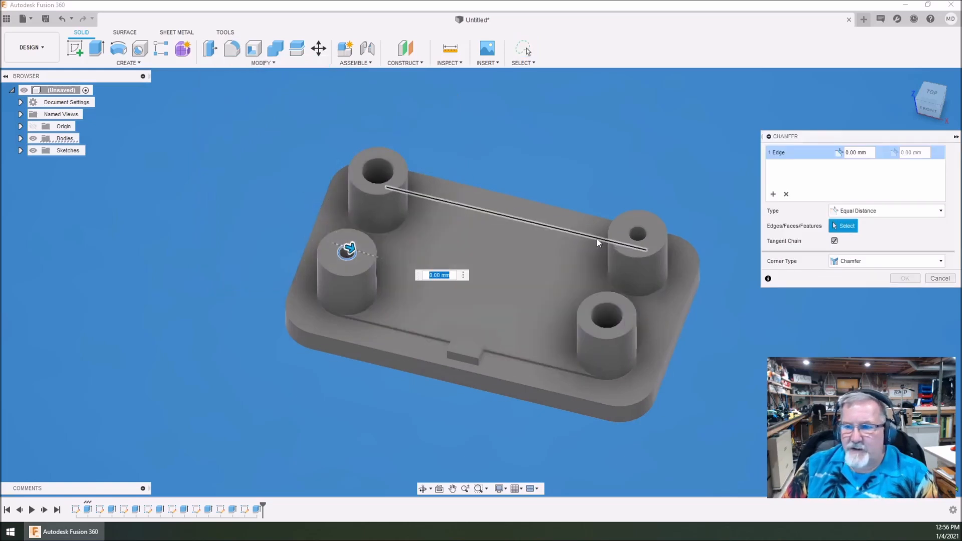
click(636, 233)
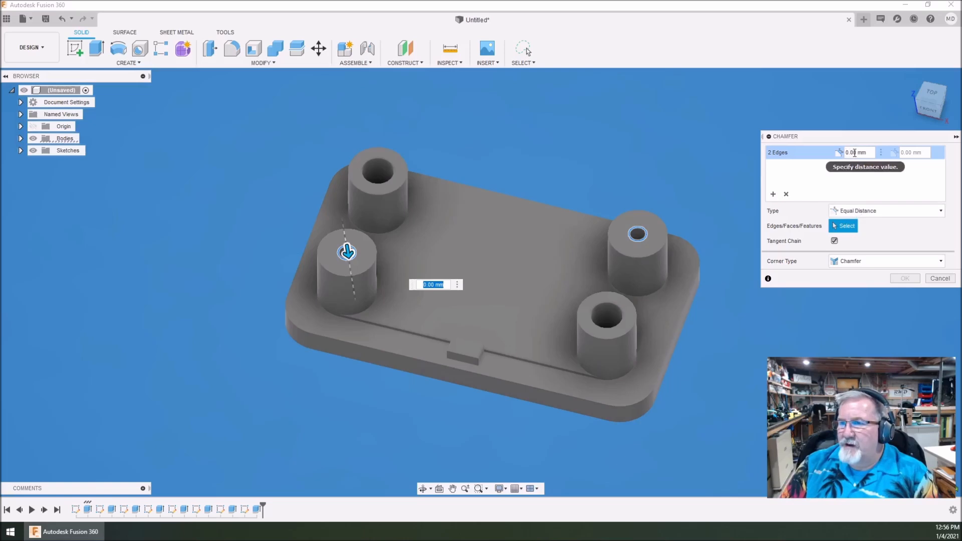
drag(856, 153, 846, 152)
text(2)
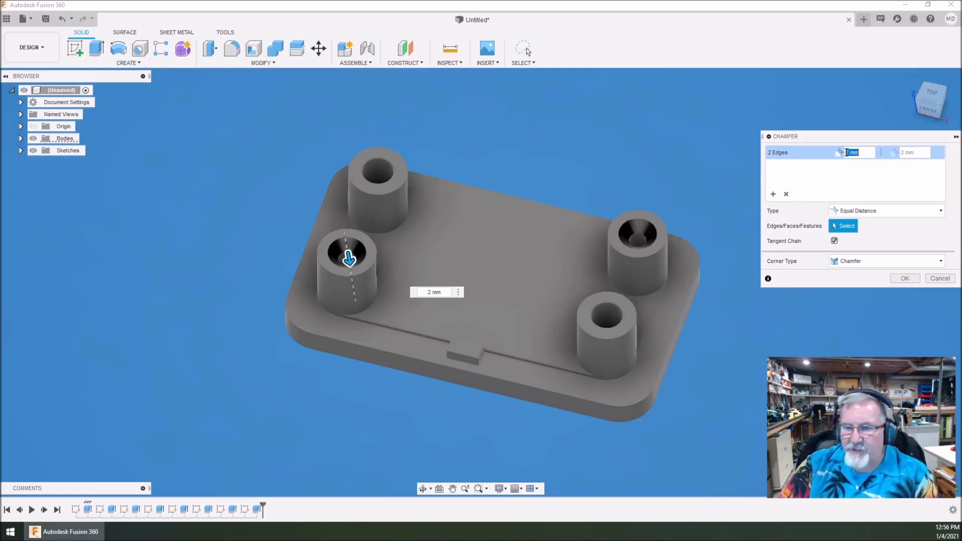
key(BackSpace)
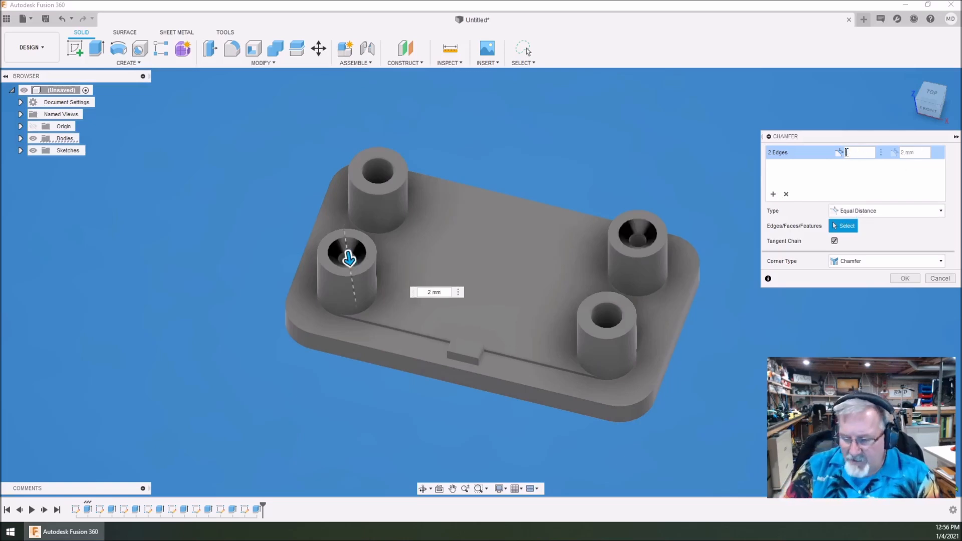
text(1)
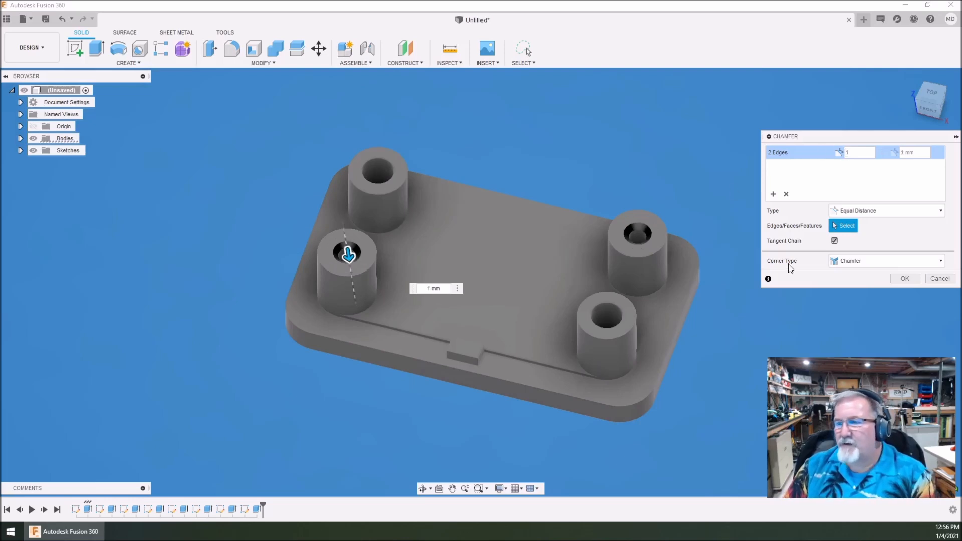
click(903, 278)
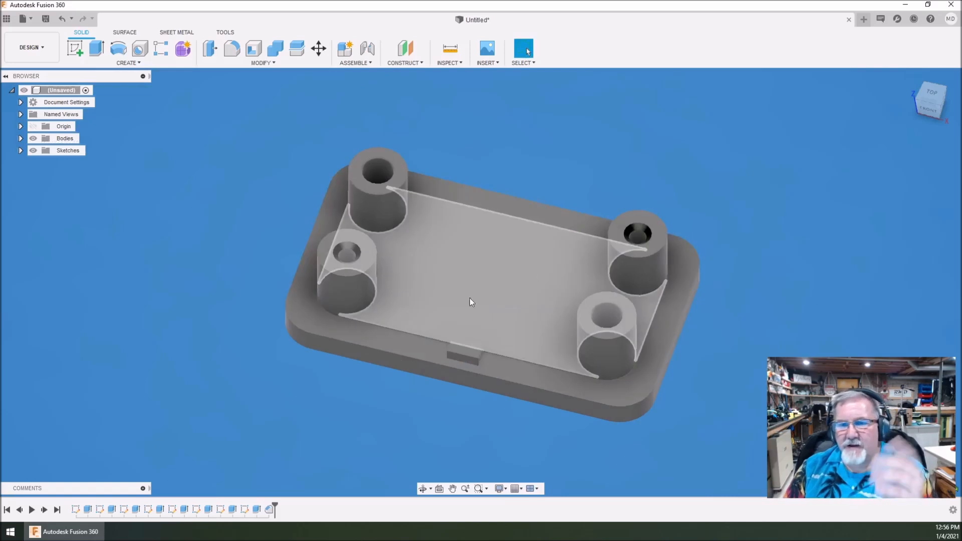
Step: Set up an equal-distance chamfer of 3 mm on the edges of both holes on the plate's underside
click(424, 489)
drag(479, 338, 436, 200)
key(Escape)
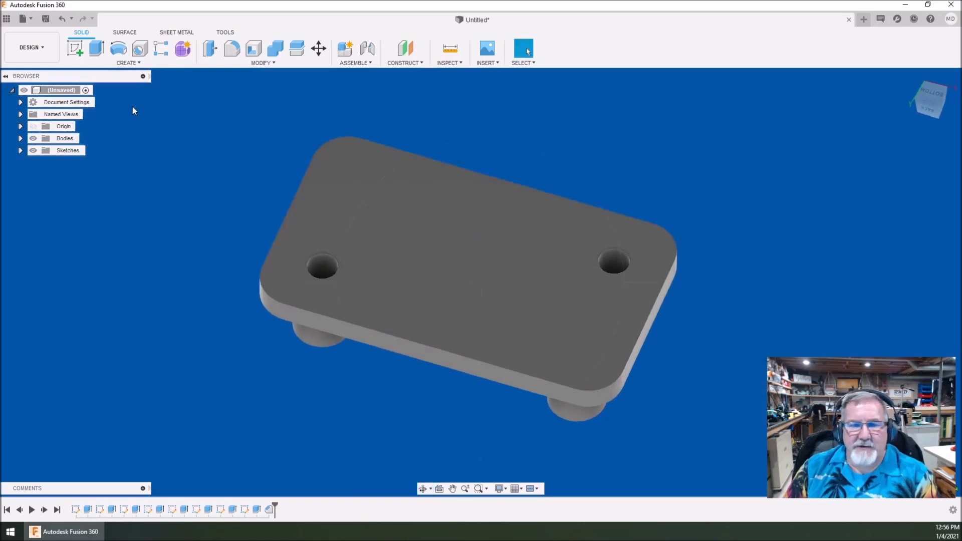
click(254, 64)
click(225, 97)
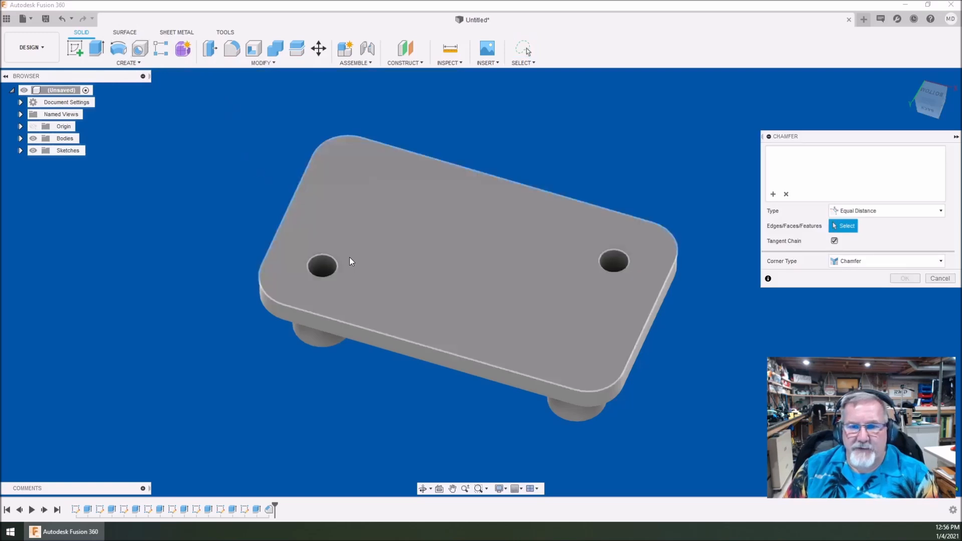
click(335, 261)
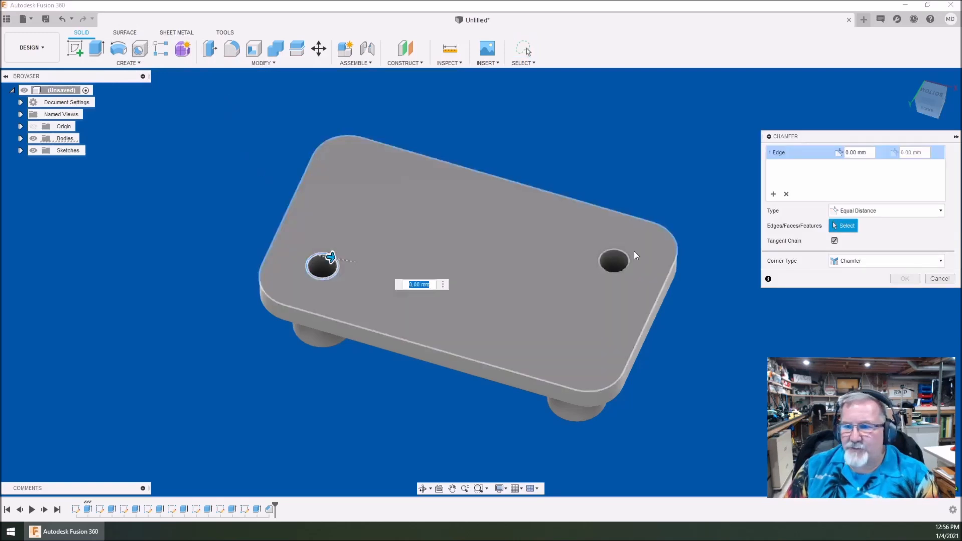
click(620, 255)
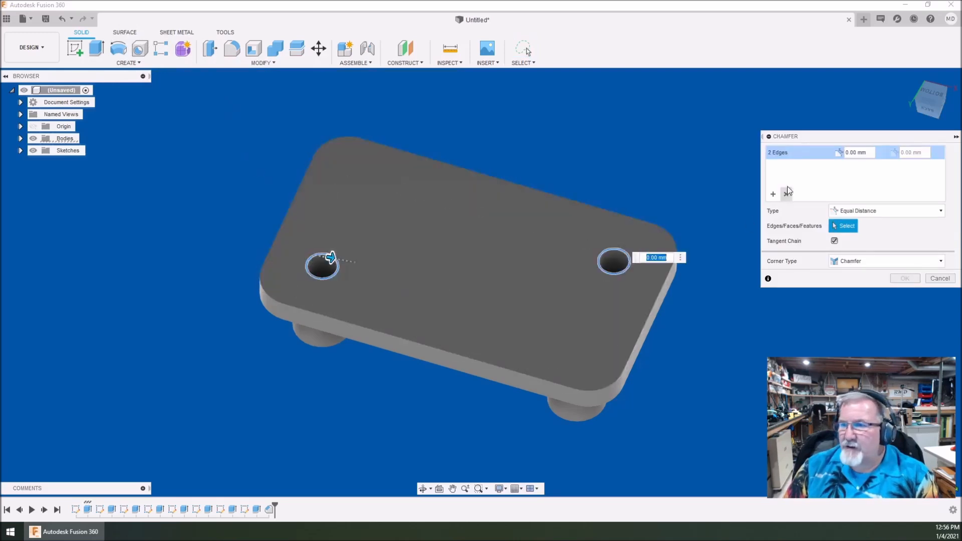
double_click(856, 151)
text(3)
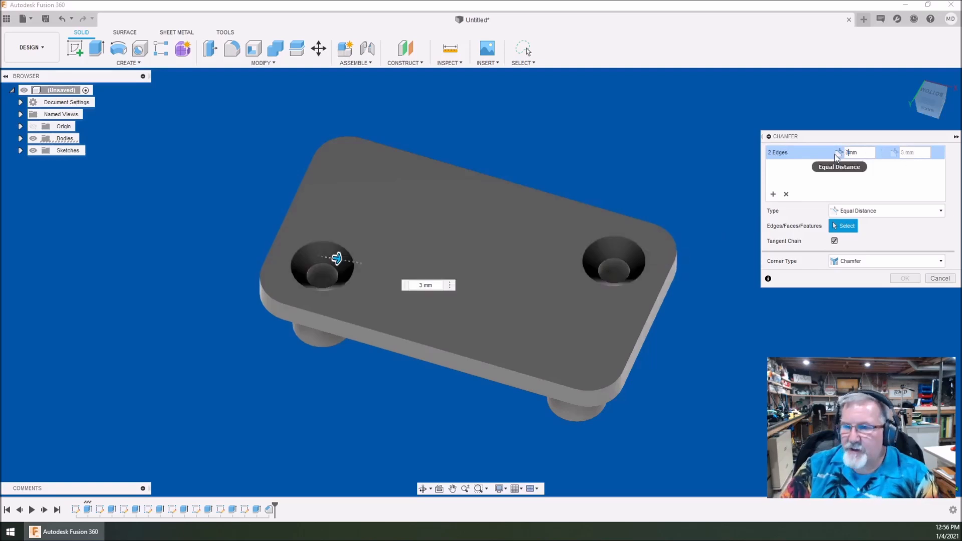
key(Tab)
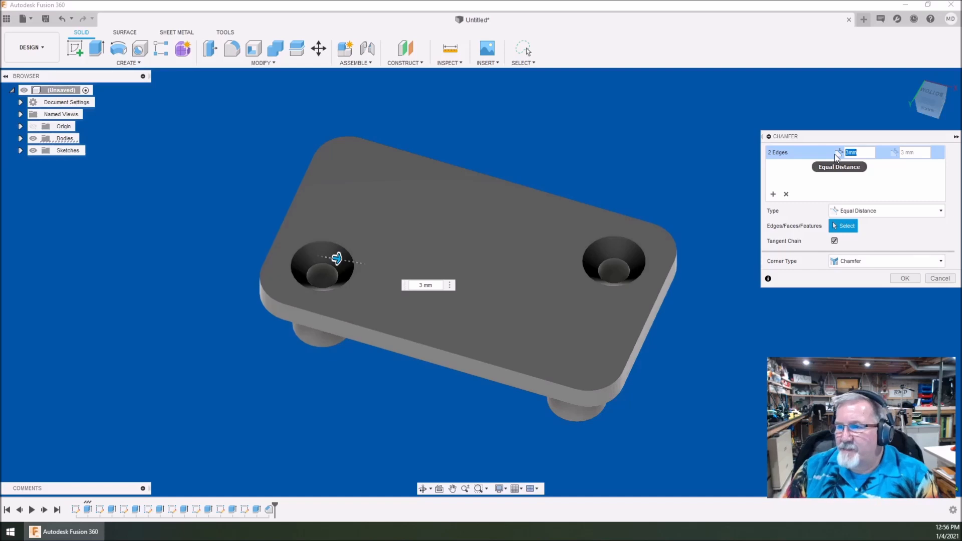
Step: Switch the underside hole chamfer to Distance and Angle, with 3.5 mm distance and a 41 degree angle, and apply it
click(879, 209)
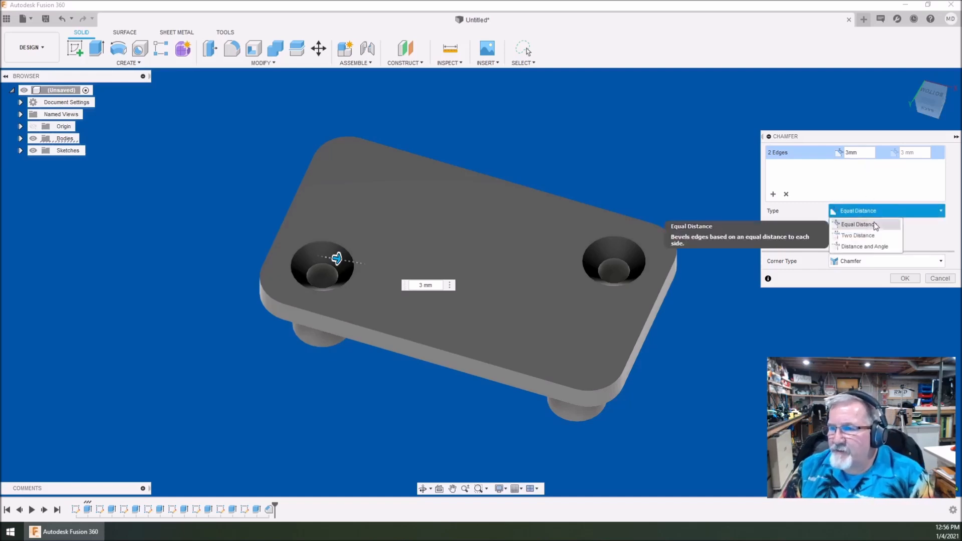
click(872, 246)
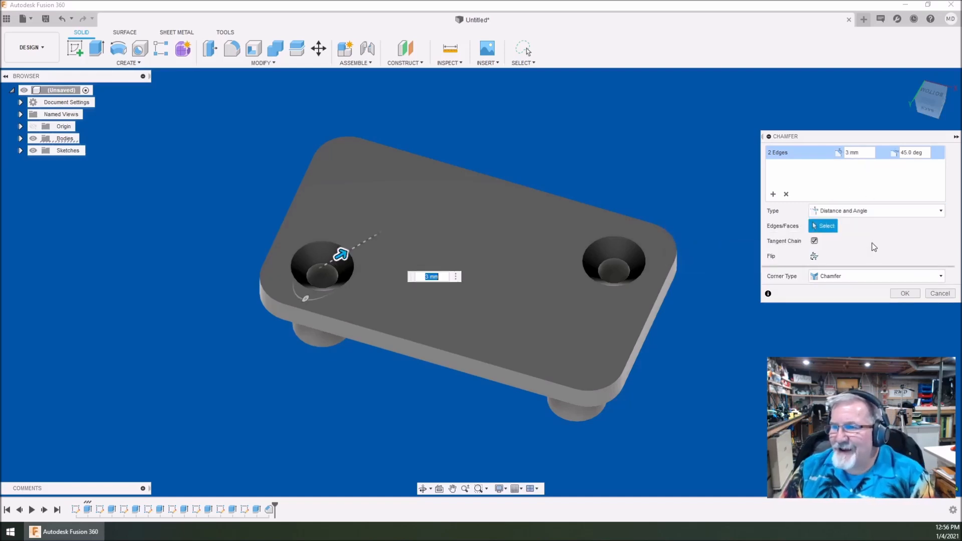
click(907, 152)
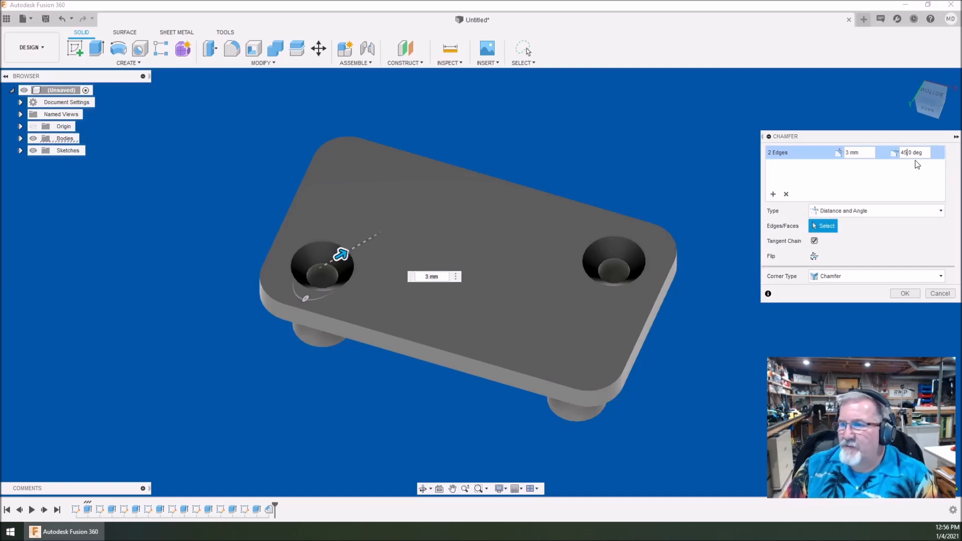
key(BackSpace)
key(BackSpace)
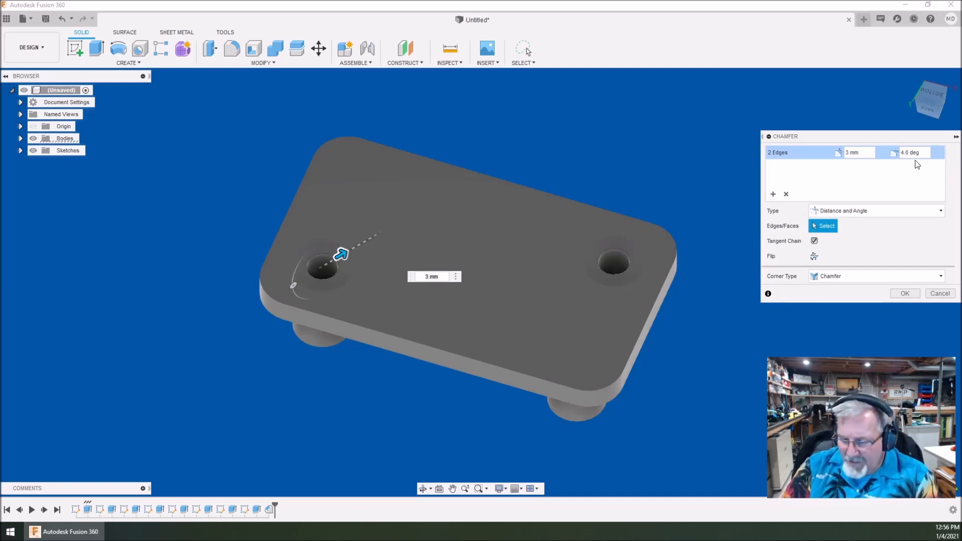
text(1.)
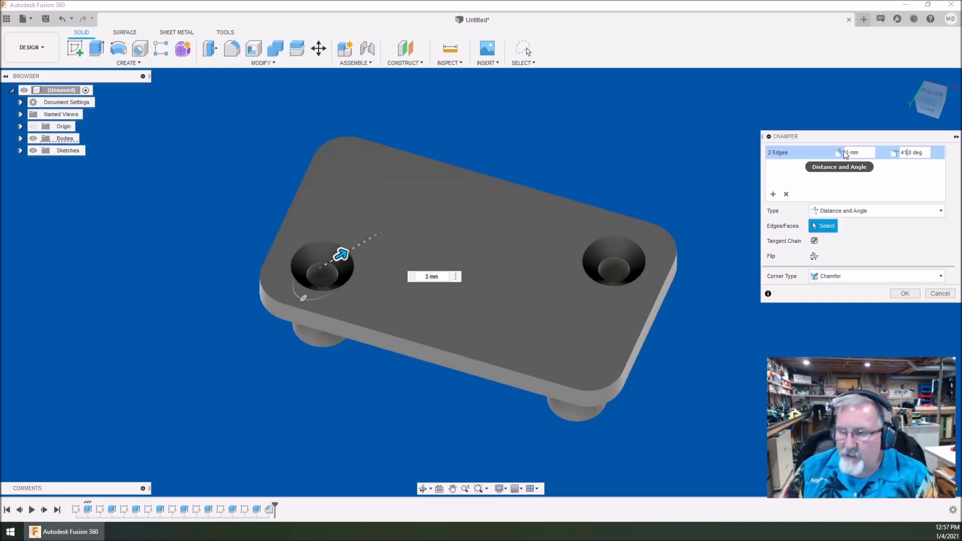
click(846, 154)
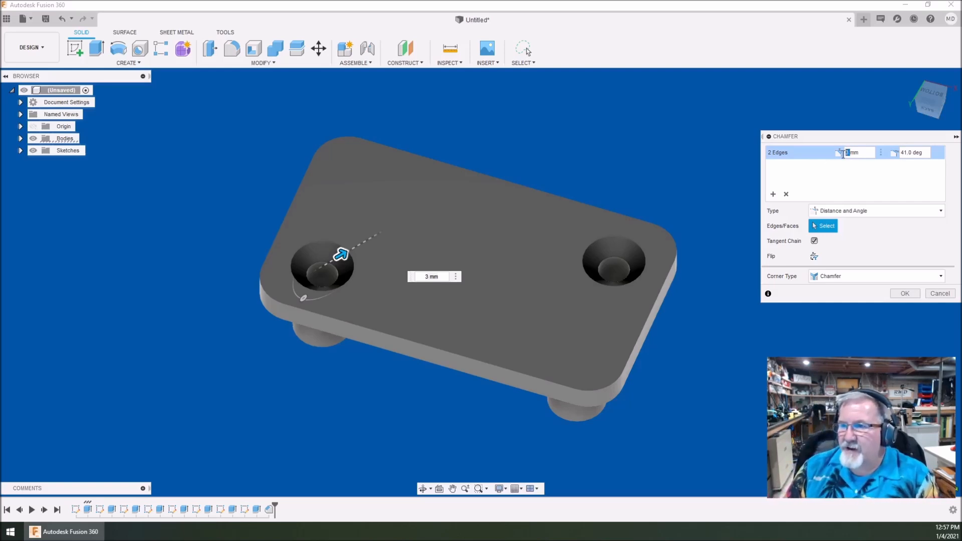
text(3.5)
key(Return)
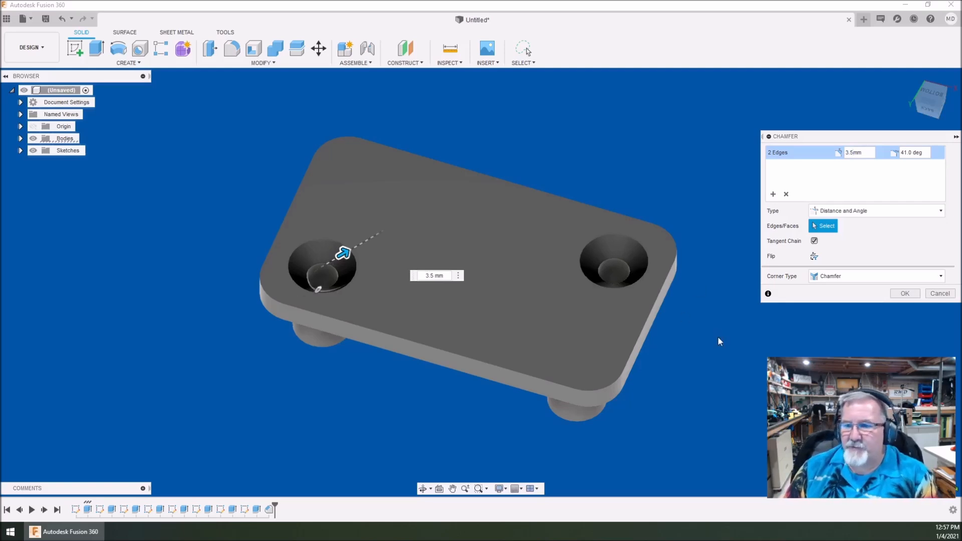
click(900, 293)
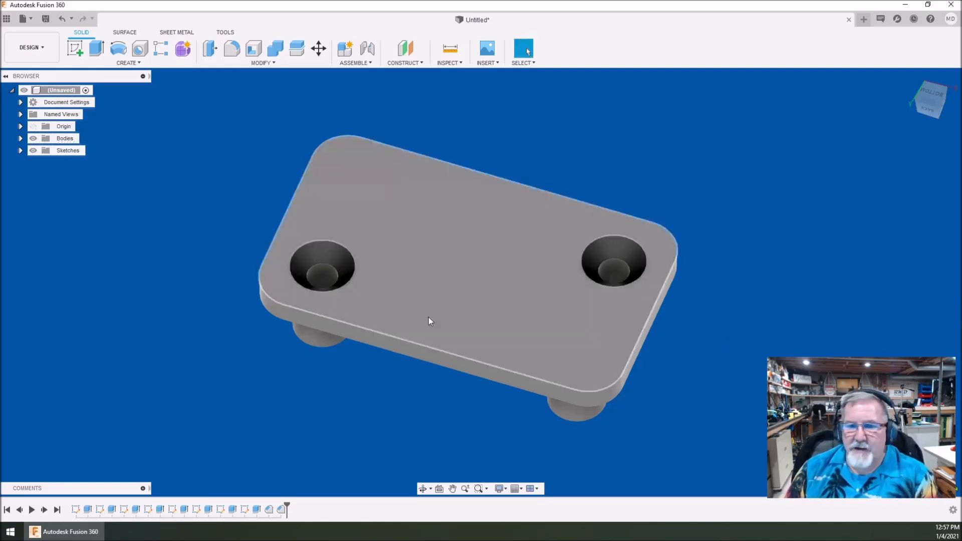
Step: Start a new sketch on the plate's flat underside face
click(423, 488)
drag(463, 273, 454, 329)
mouse_move(454, 327)
shift+middle_down()
mouse_move(457, 236)
mouse_move(452, 324)
shift+middle_up()
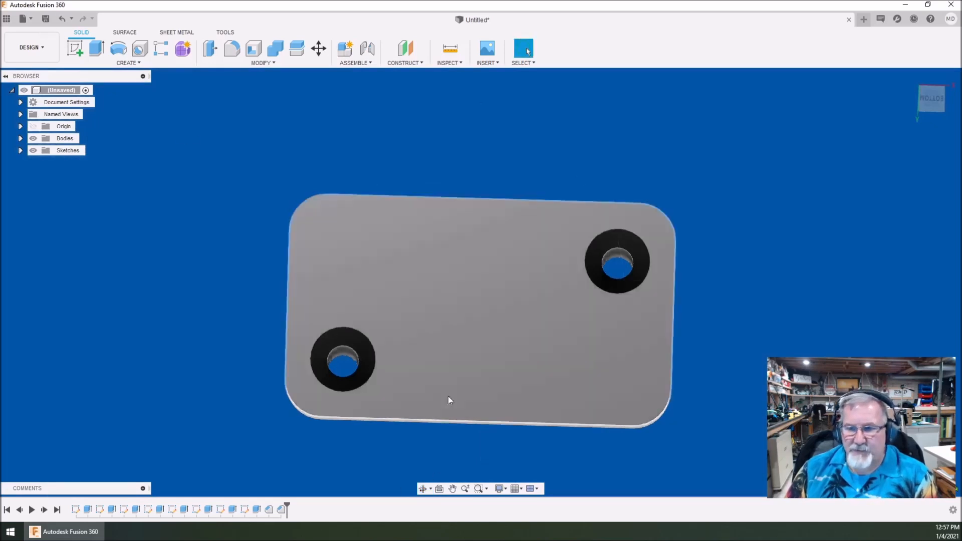
click(76, 48)
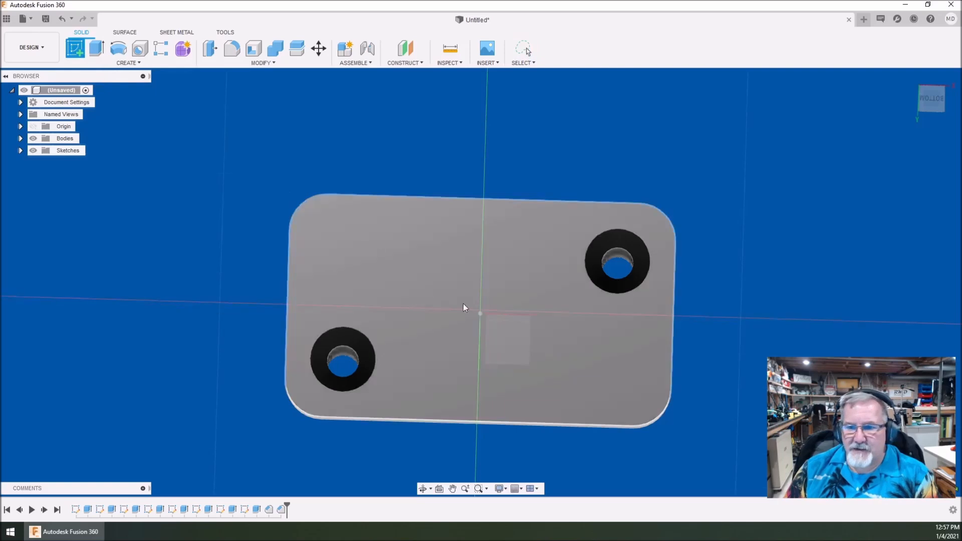
click(458, 275)
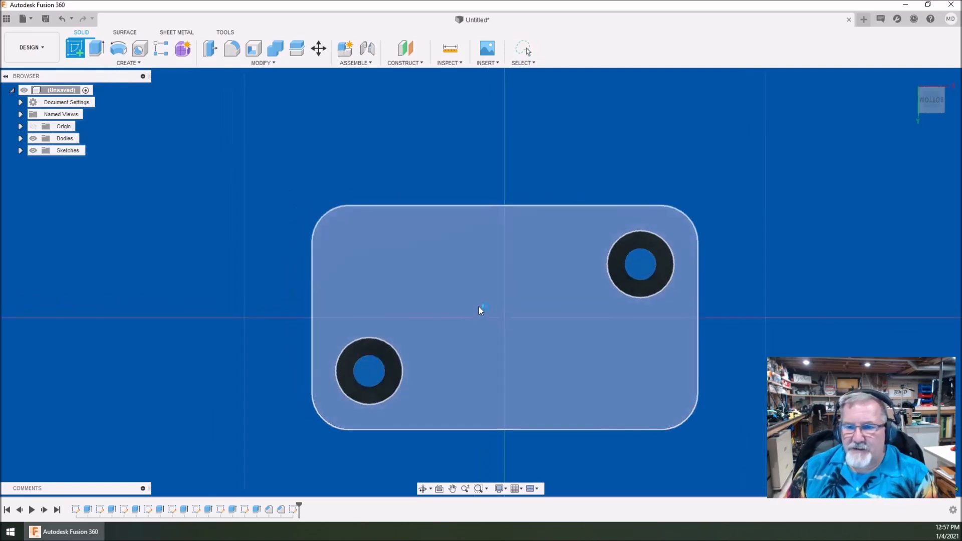
Step: Sketch a centre rectangle at the origin, 28 mm across the plate's width and 2 mm wide, and finish the sketch
click(105, 50)
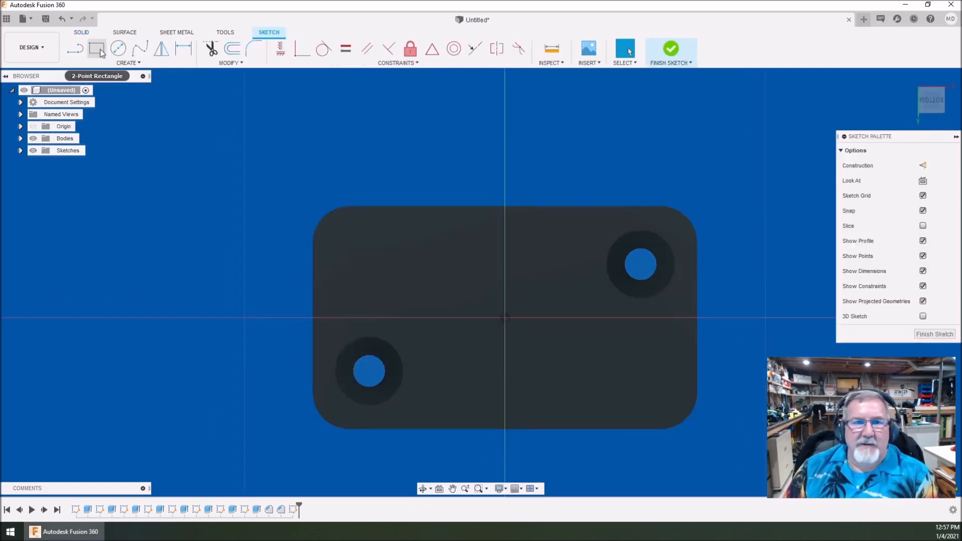
click(128, 64)
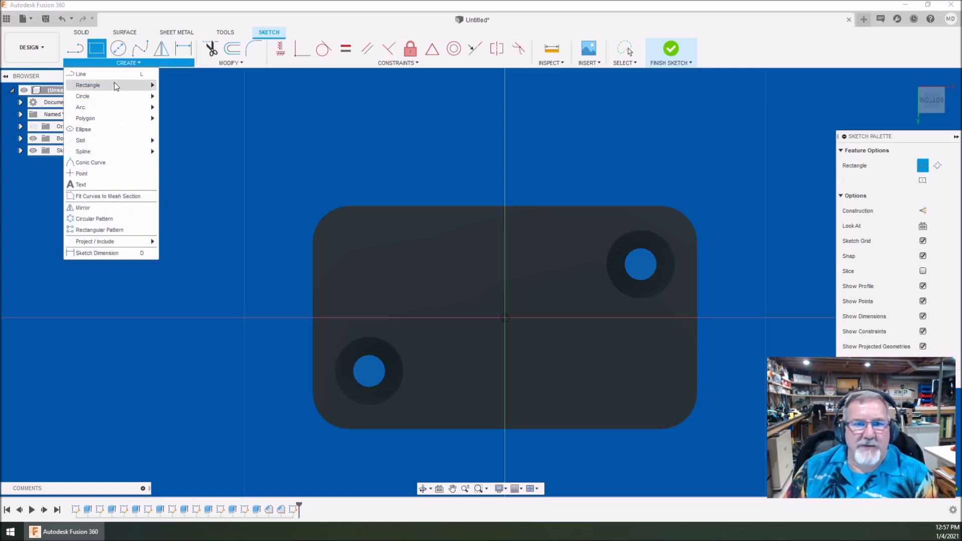
mouse_move(114, 83)
click(185, 109)
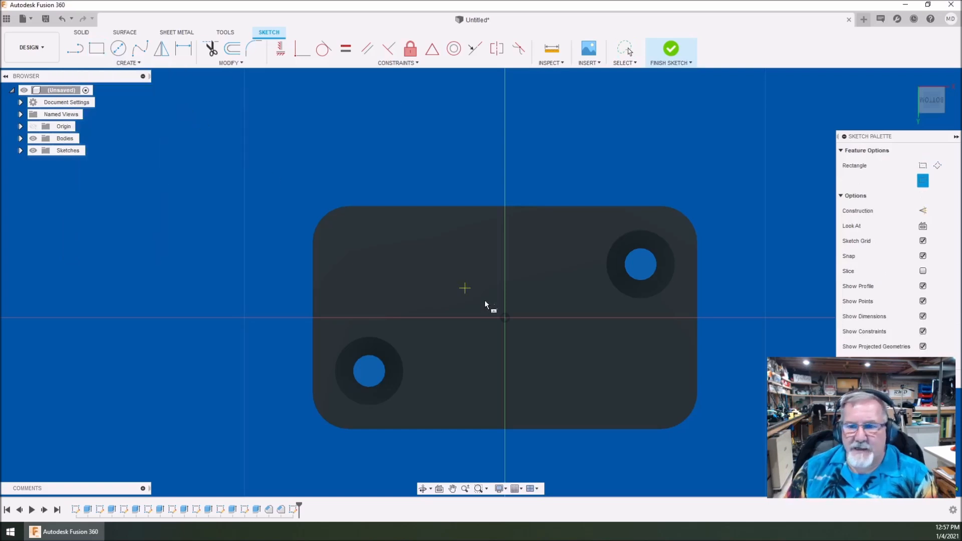
click(504, 317)
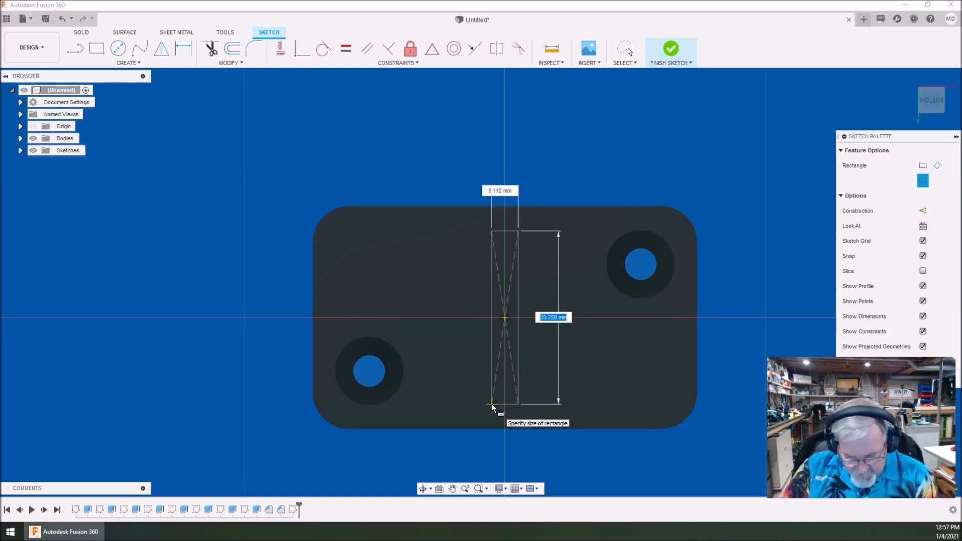
text(28)
key(Tab)
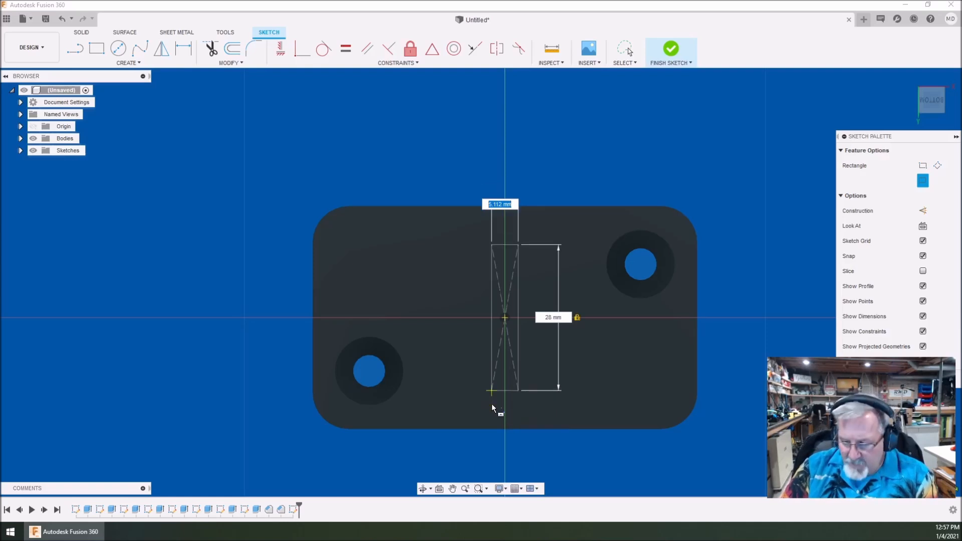
text(22)
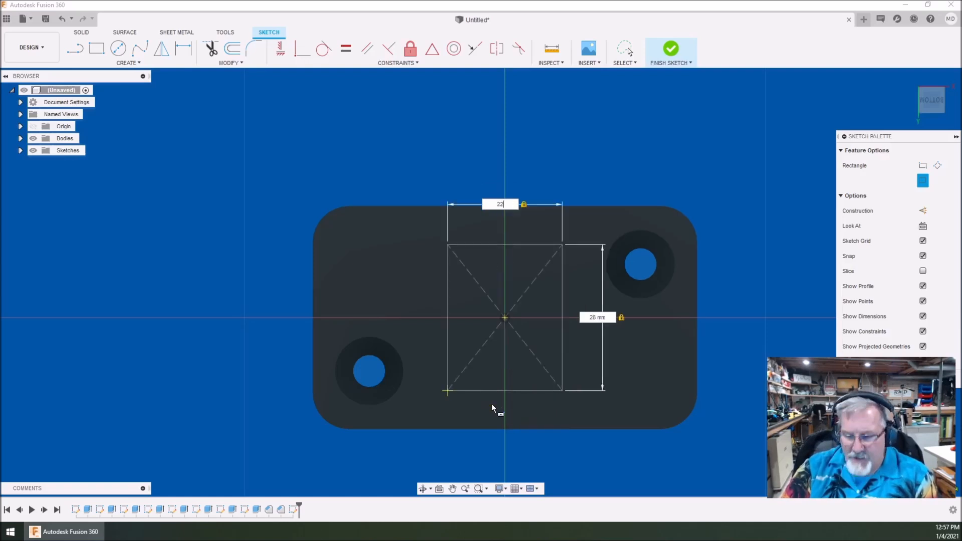
key(BackSpace)
key(Return)
key(Escape)
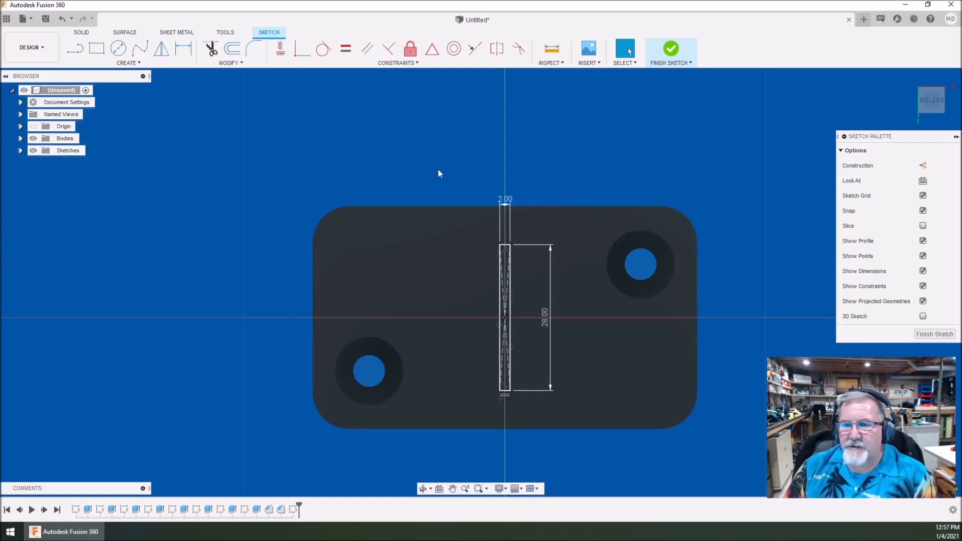
click(671, 49)
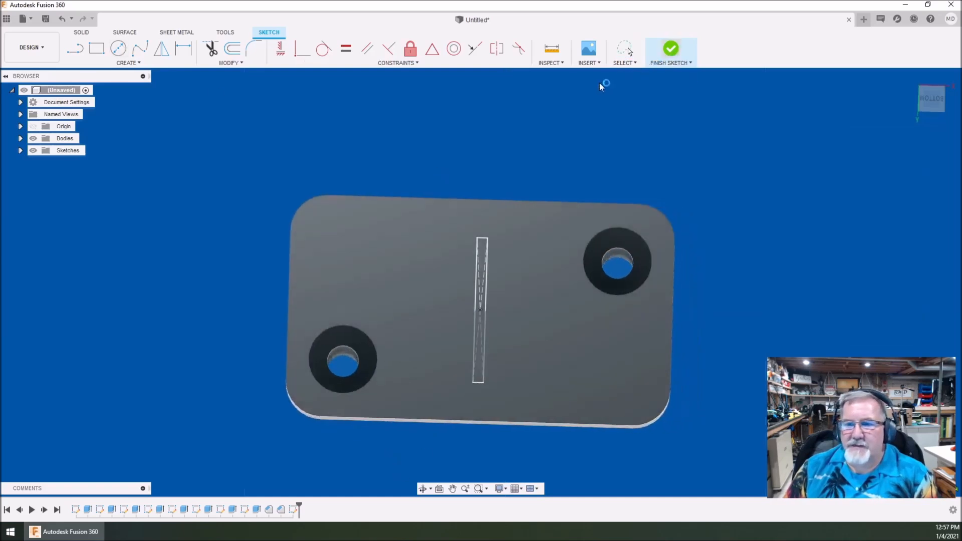
Step: Extrude the narrow rectangle by -6 mm as a cut to make a slot through the plate
click(423, 489)
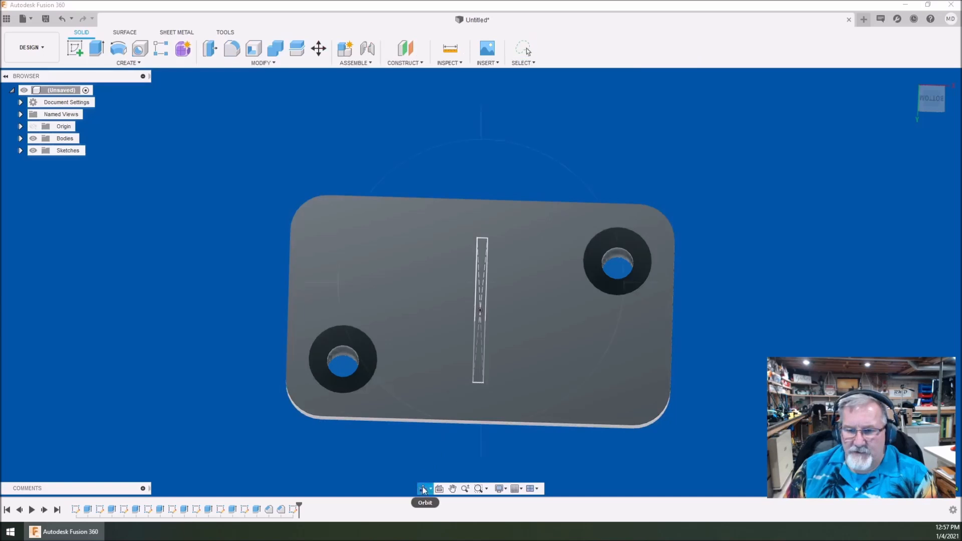
drag(472, 345, 452, 301)
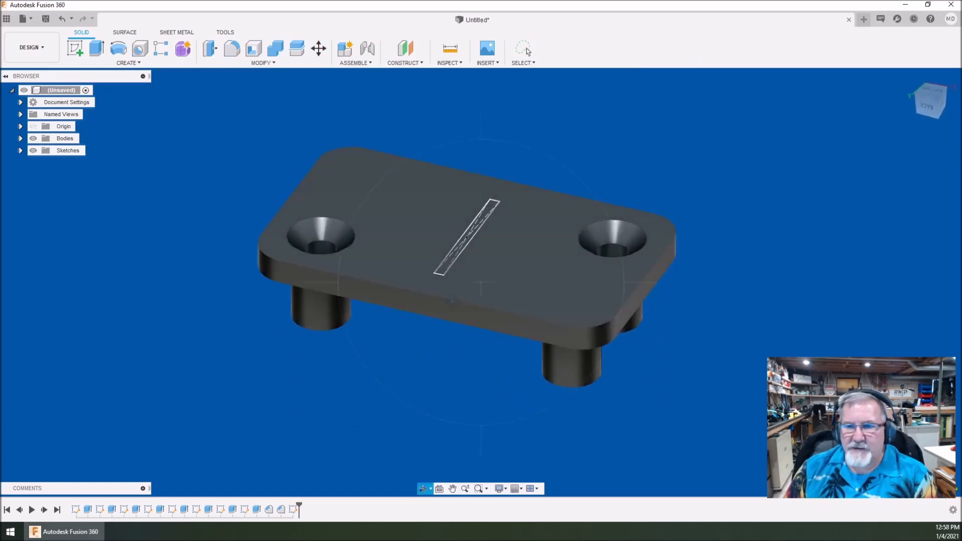
click(96, 48)
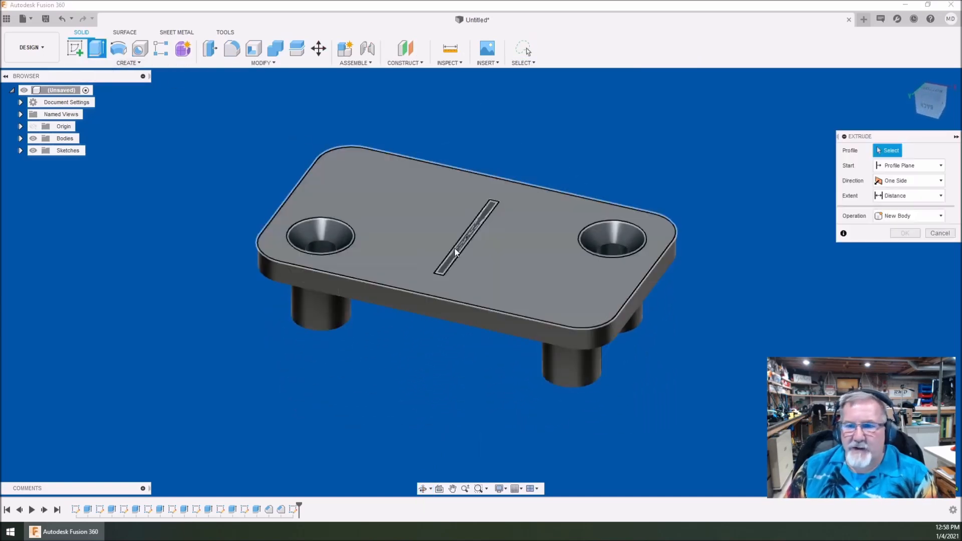
click(456, 249)
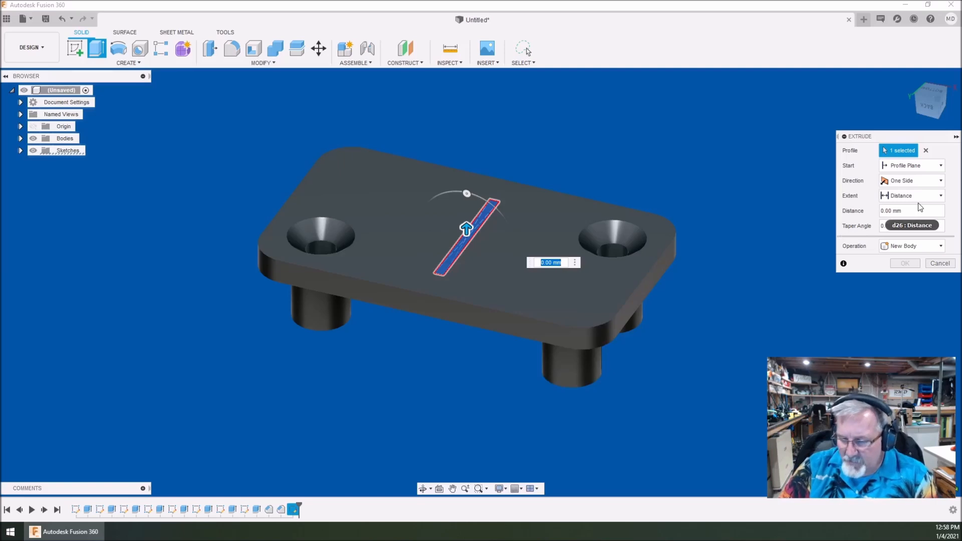
text(-6)
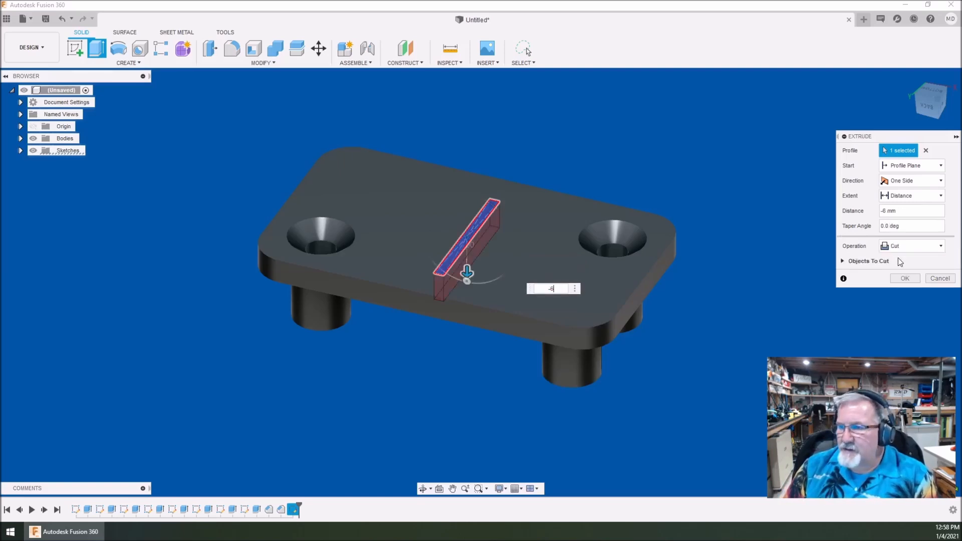
click(902, 279)
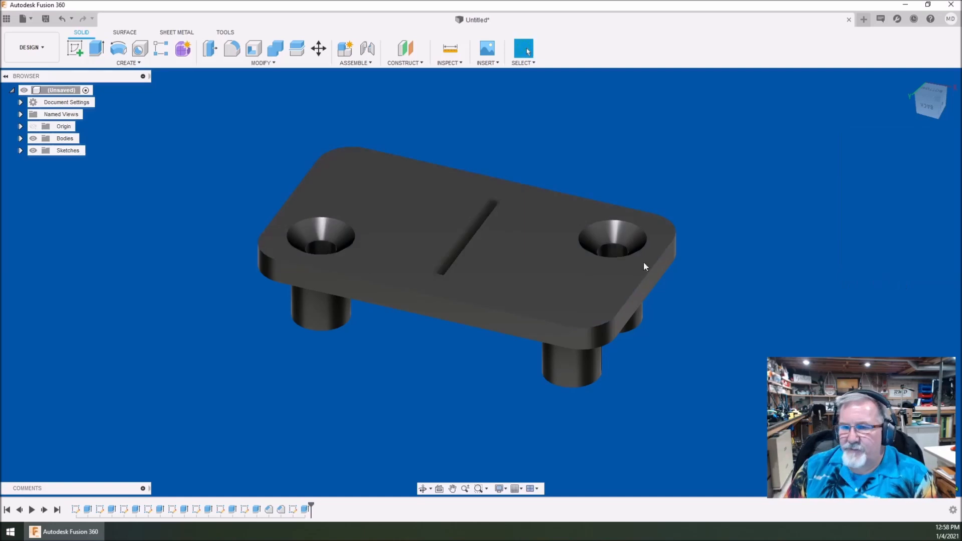
Step: Start a rectangular pattern of the slot's four inner wall faces, with the distance type set to Spacing
right_click(417, 361)
click(414, 480)
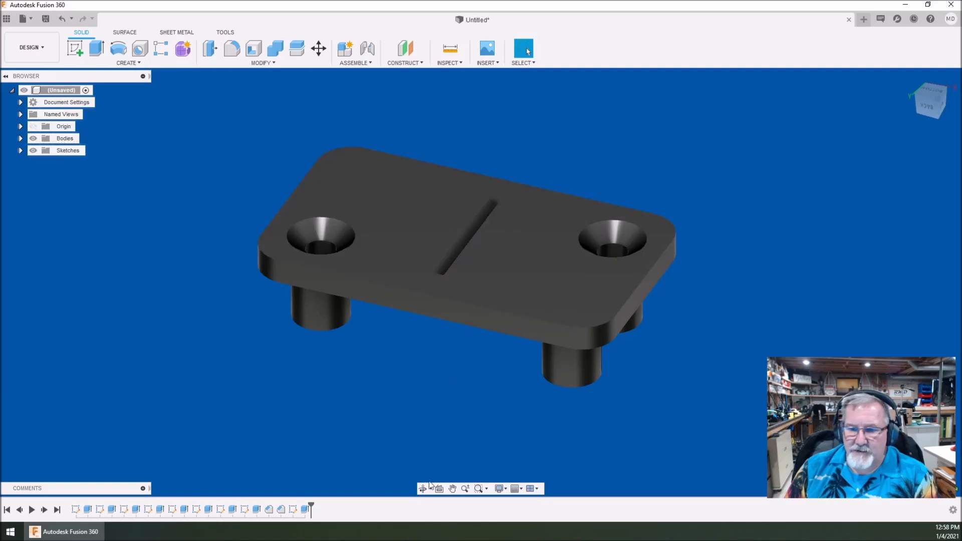
click(423, 489)
drag(477, 261, 487, 296)
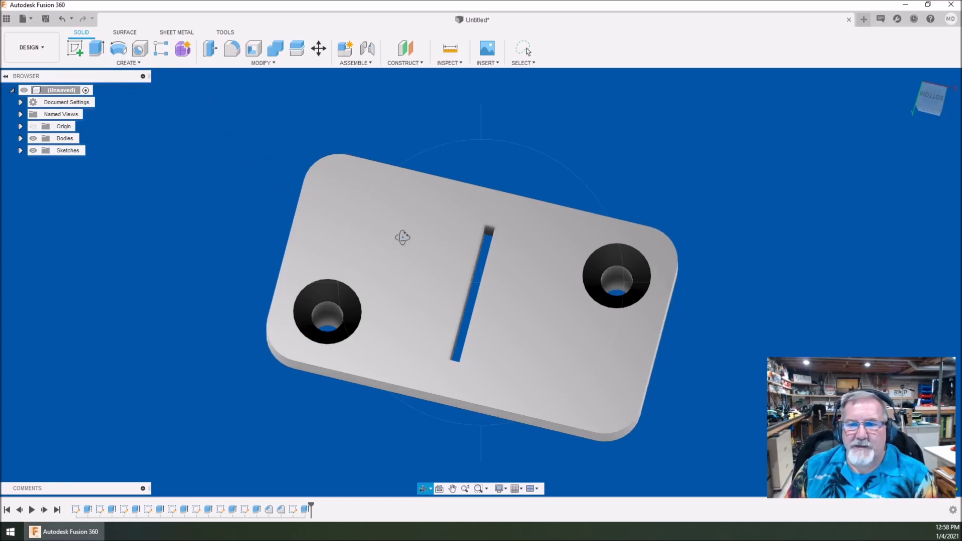
key(Escape)
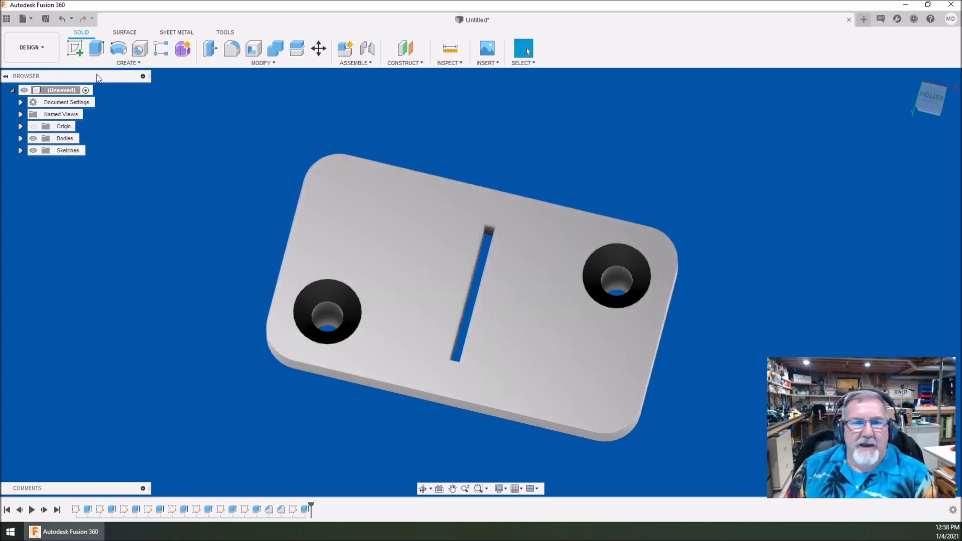
click(129, 63)
mouse_move(120, 292)
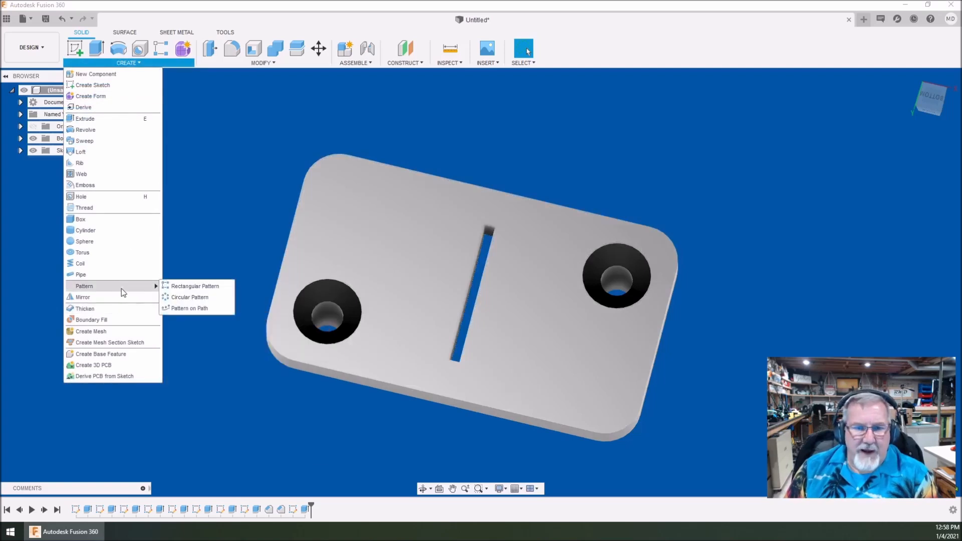
click(196, 286)
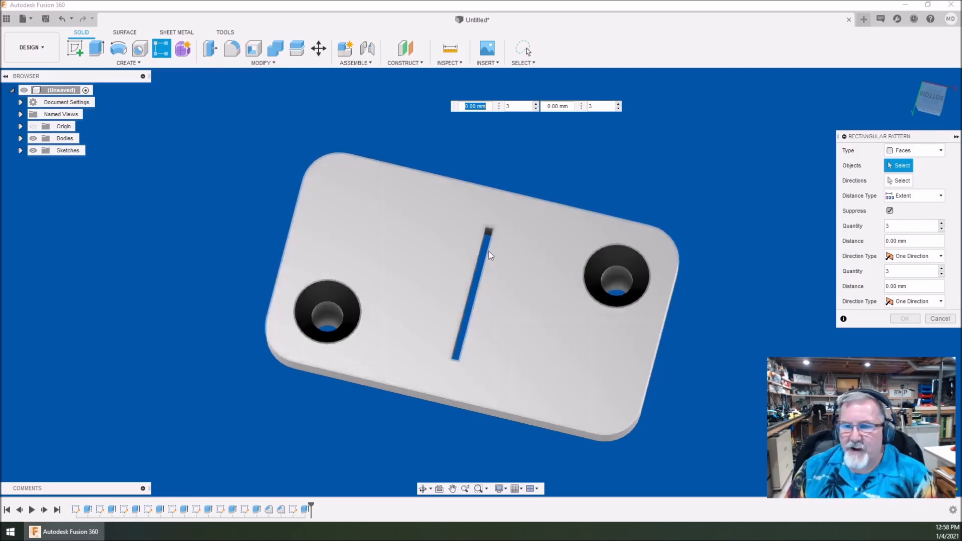
scroll(561, 331, up, 3)
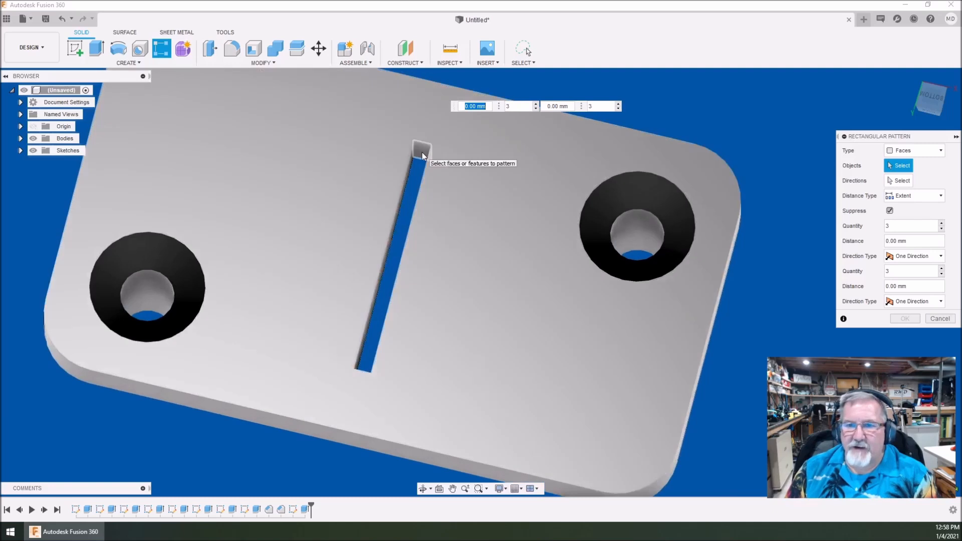
click(421, 152)
click(400, 206)
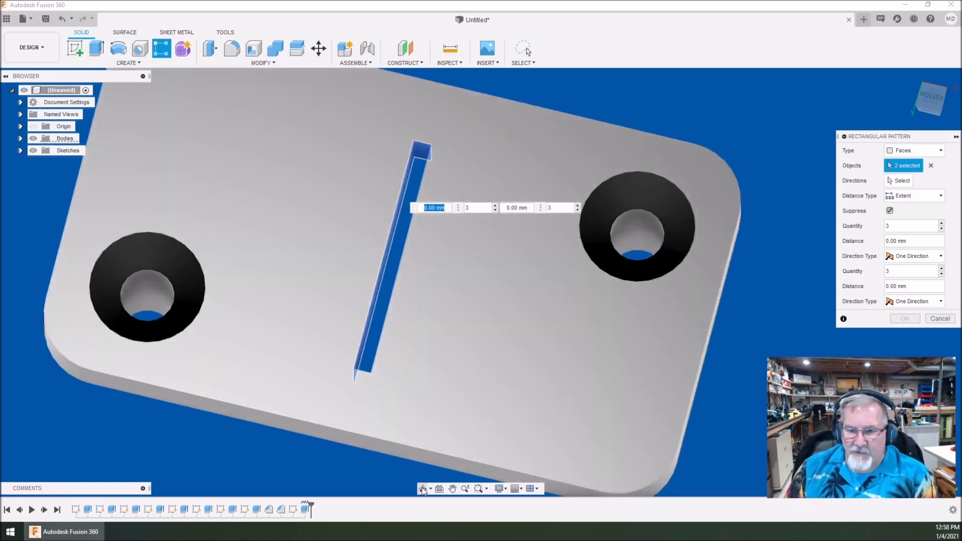
shift+middle_drag(393, 340, 523, 284)
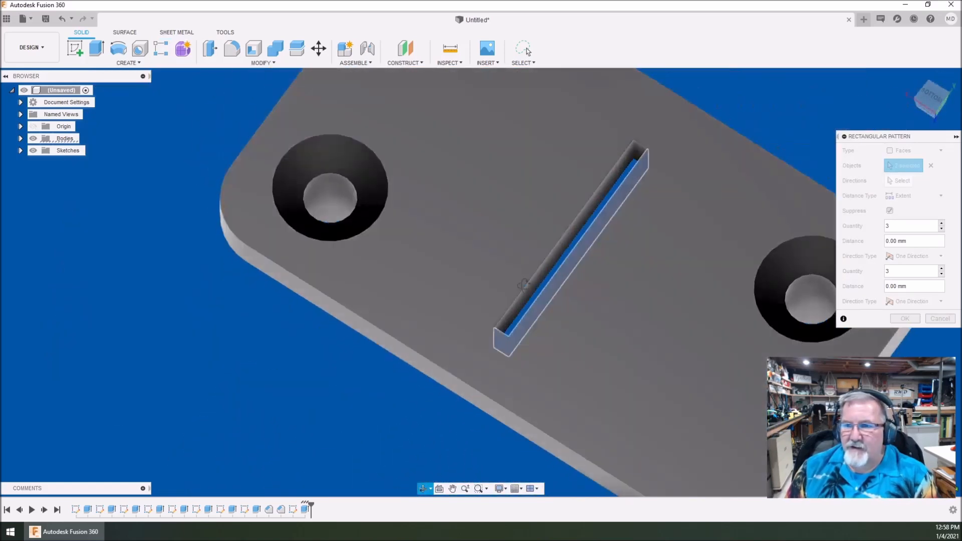
click(642, 150)
click(624, 158)
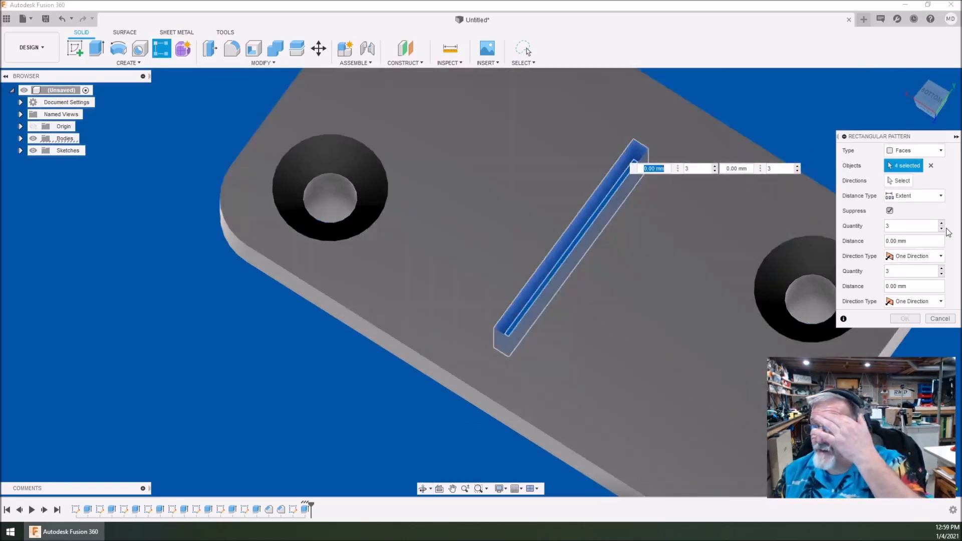
click(935, 198)
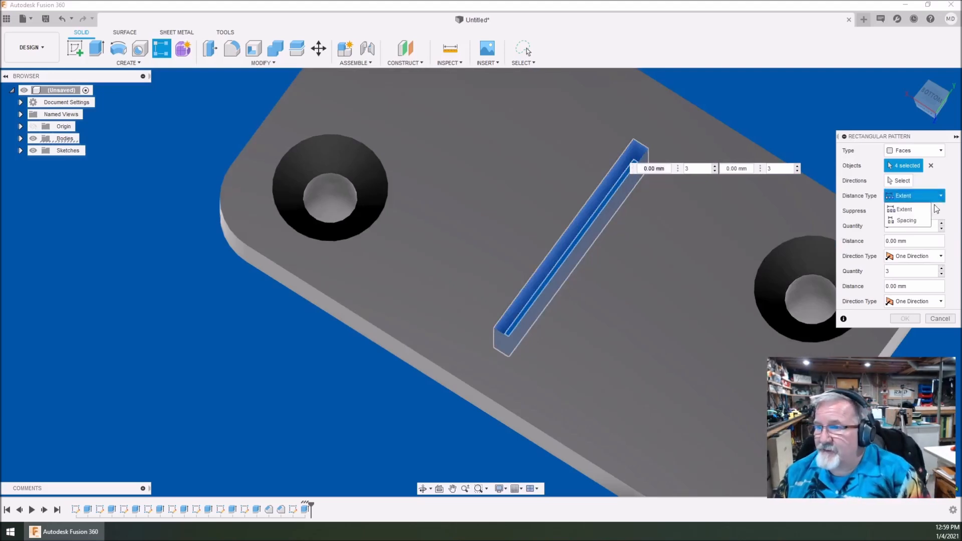
click(919, 219)
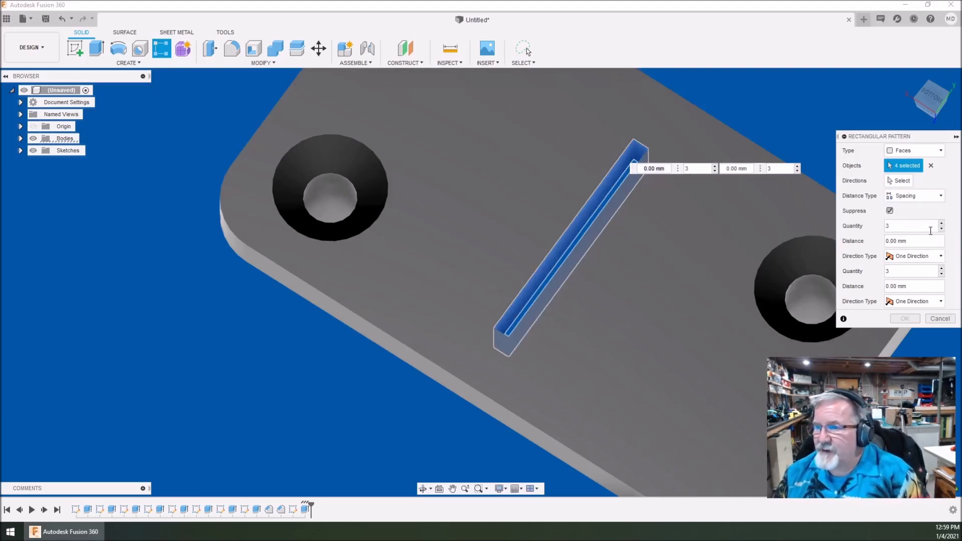
Step: Set the pattern's first direction to a quantity of 4, 6 mm spacing and symmetric distribution
click(942, 223)
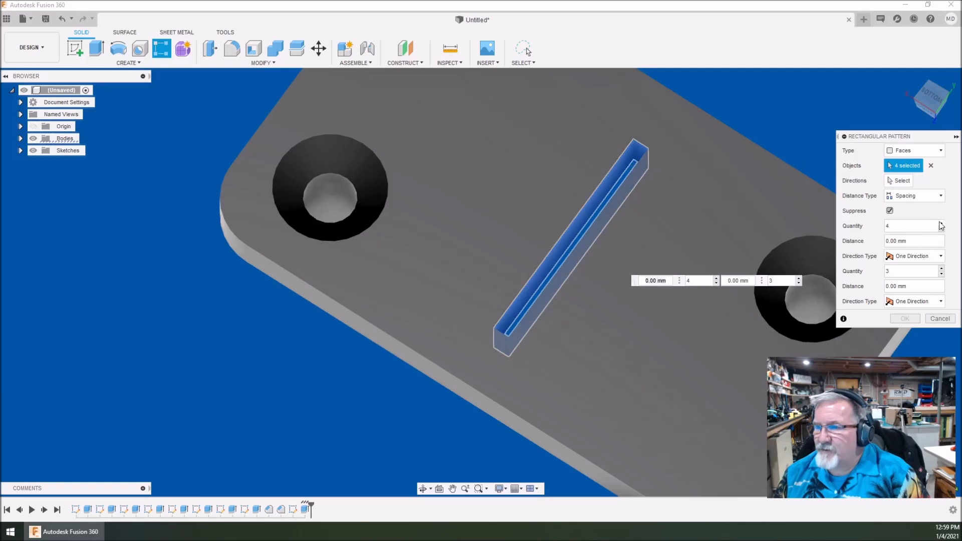
click(898, 241)
text(6)
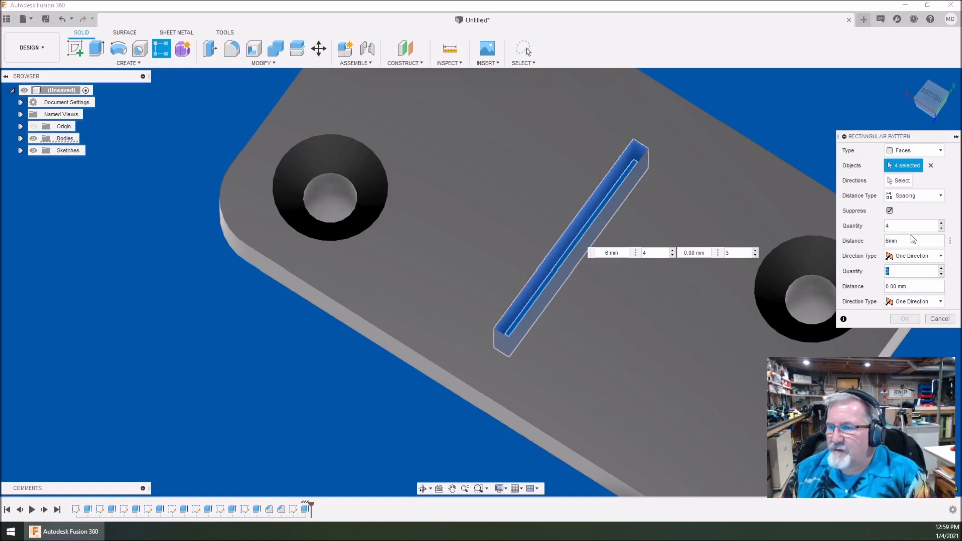
click(916, 256)
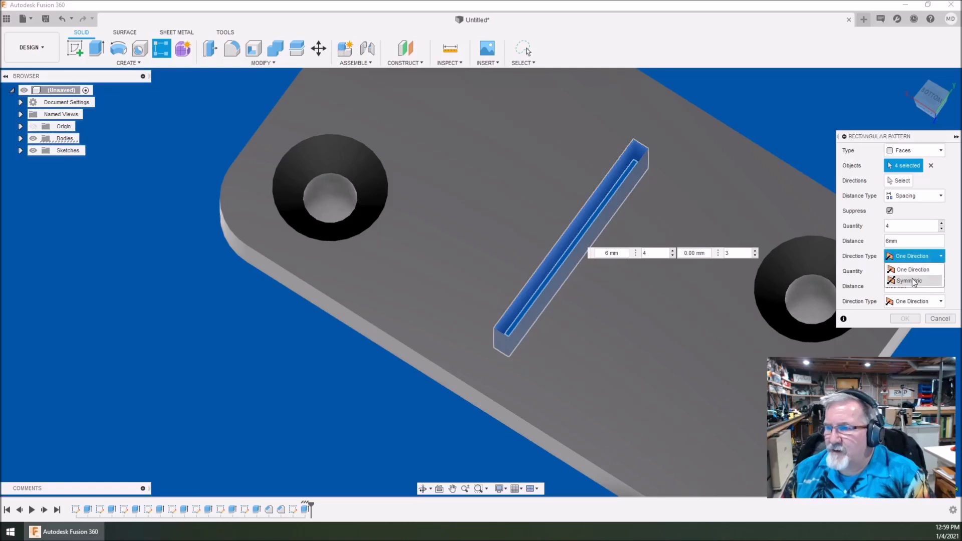
click(912, 280)
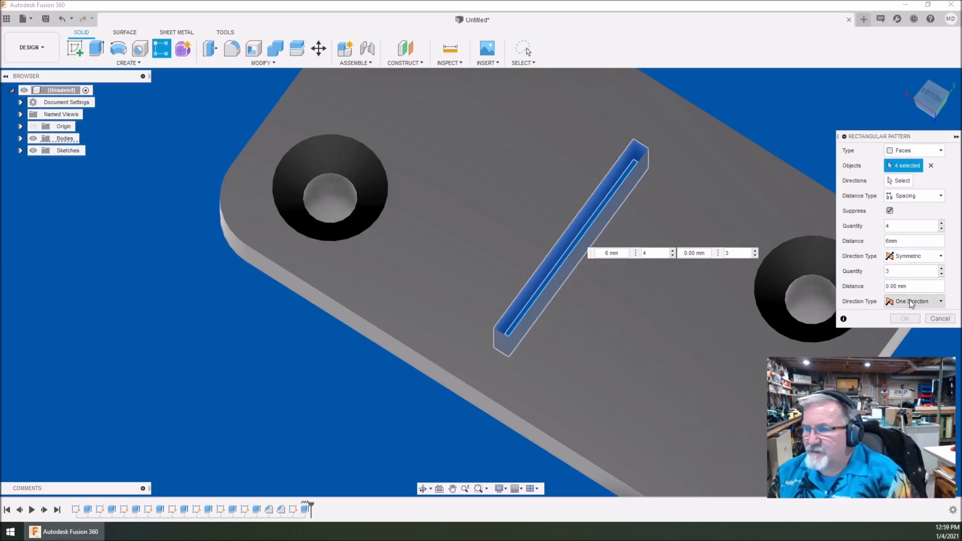
Step: Make the pattern's second direction symmetric with a distance of 6 mm
click(908, 301)
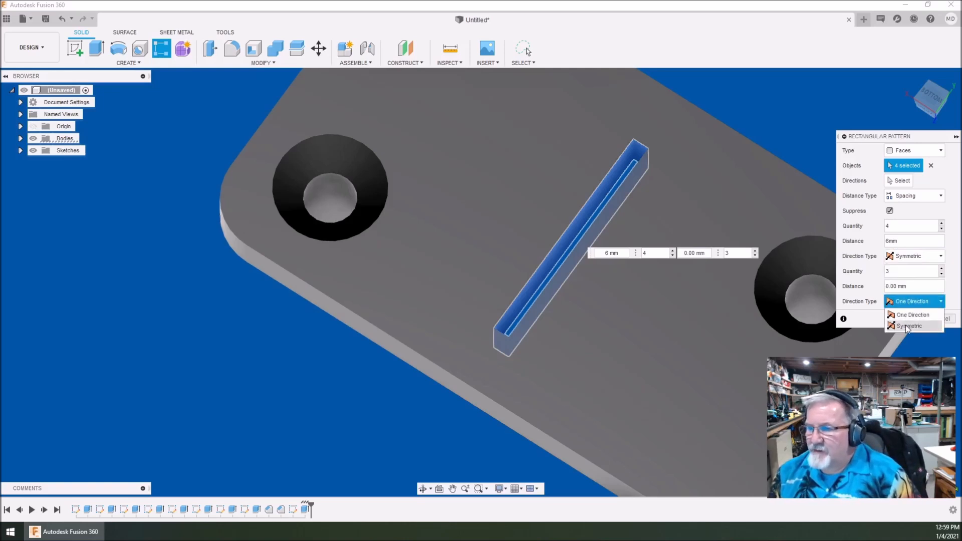
click(905, 326)
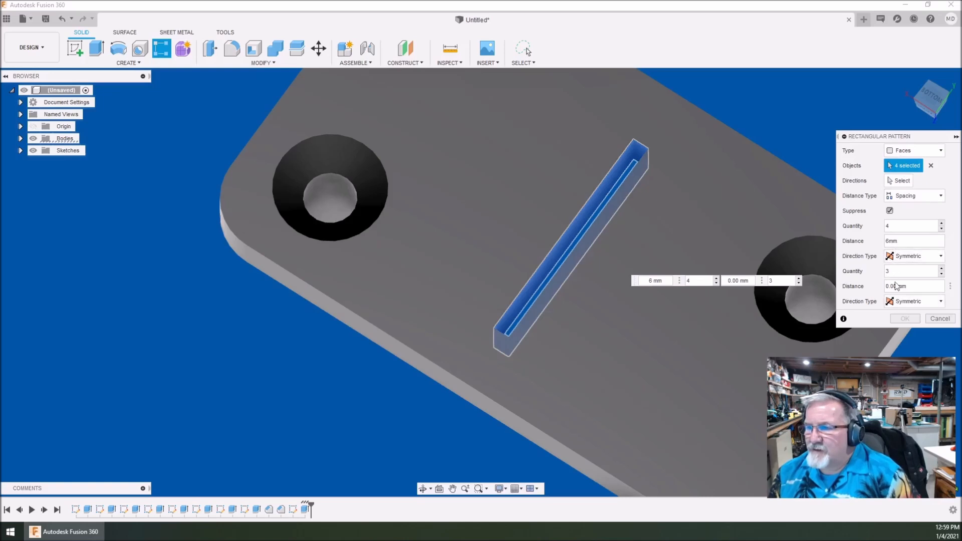
click(739, 280)
text(6)
key(Tab)
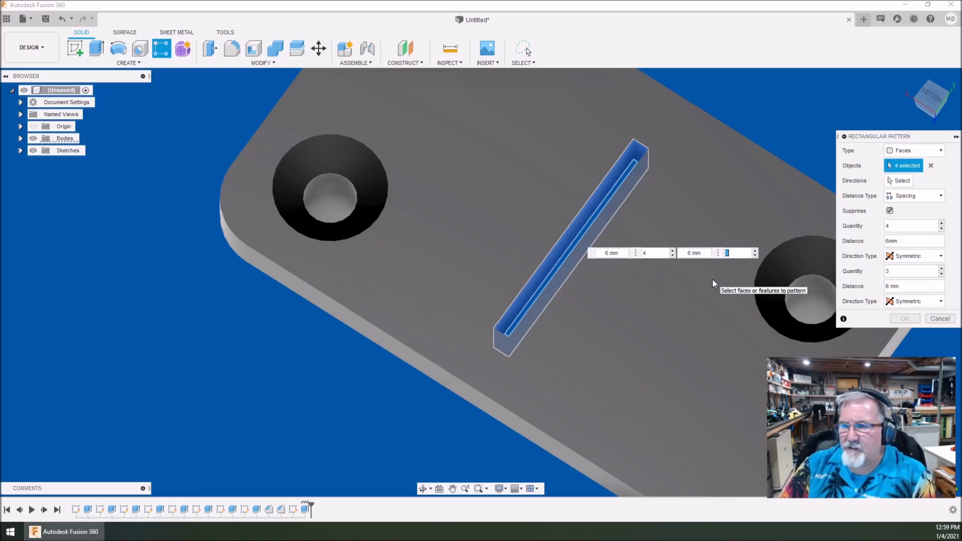
key(Tab)
key(Tab)
key(Tab)
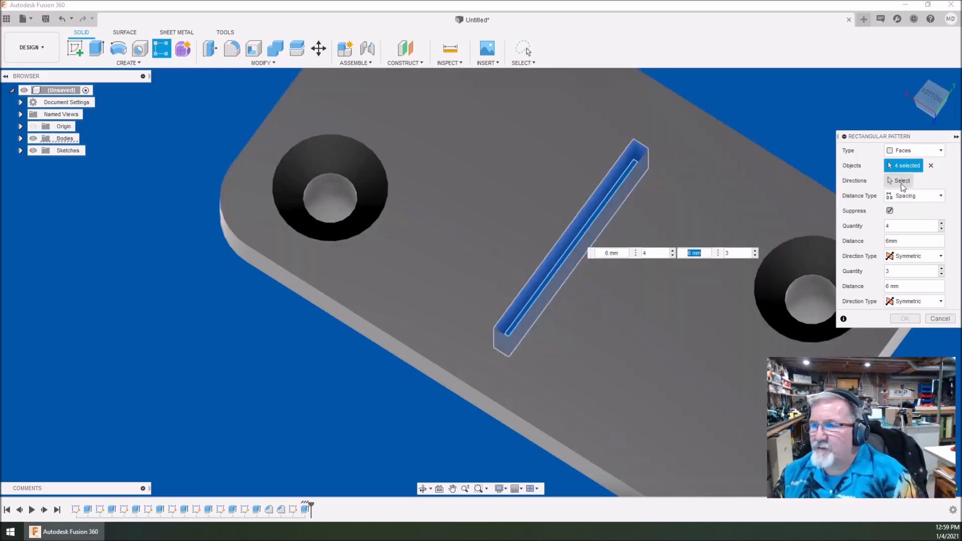
Step: Use the plate's long outer edge as the pattern direction and set the slot spacing to 4 mm
click(900, 185)
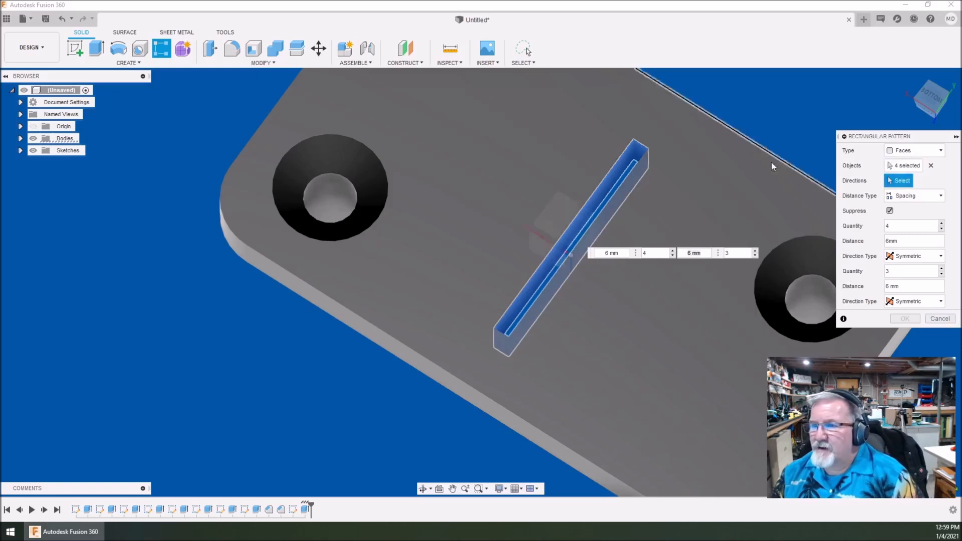
click(744, 138)
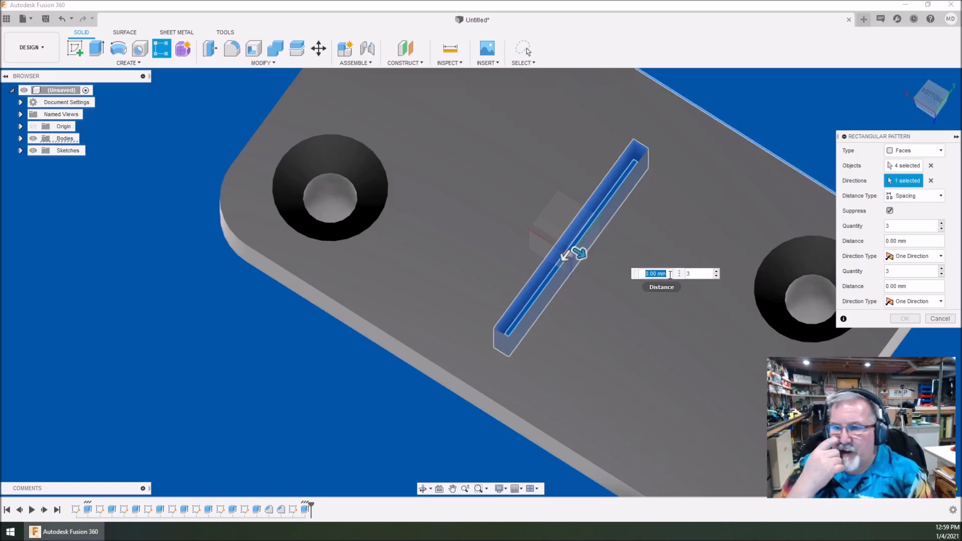
text(6)
key(Tab)
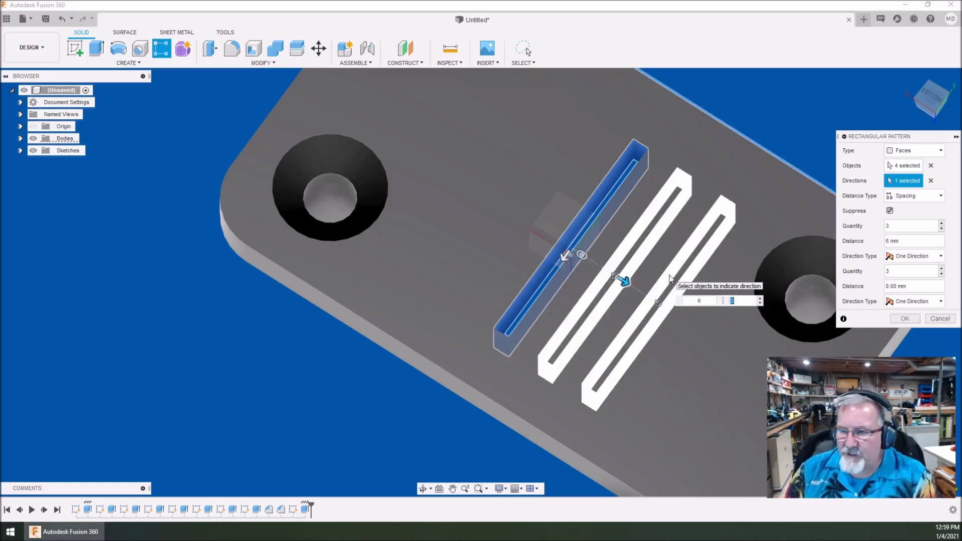
click(698, 300)
text(8)
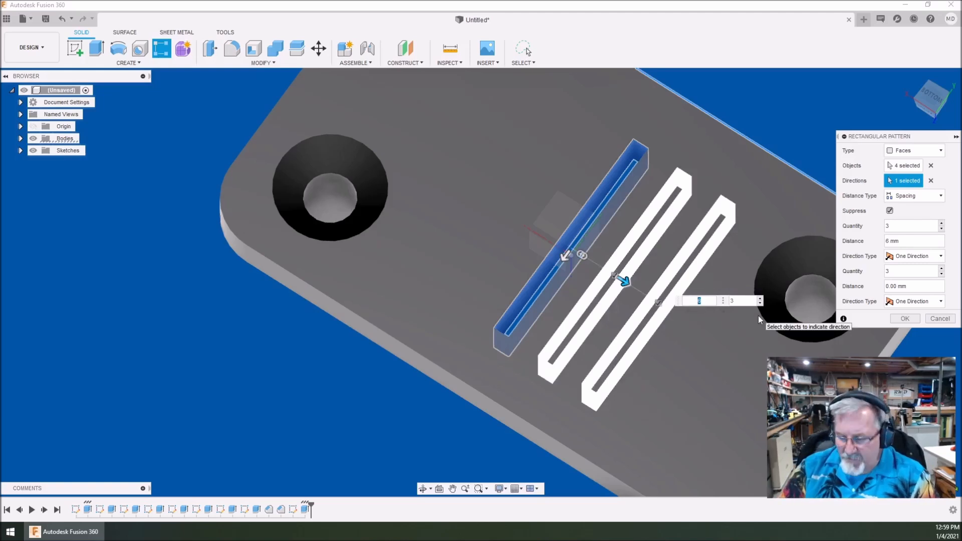
text(4)
key(Tab)
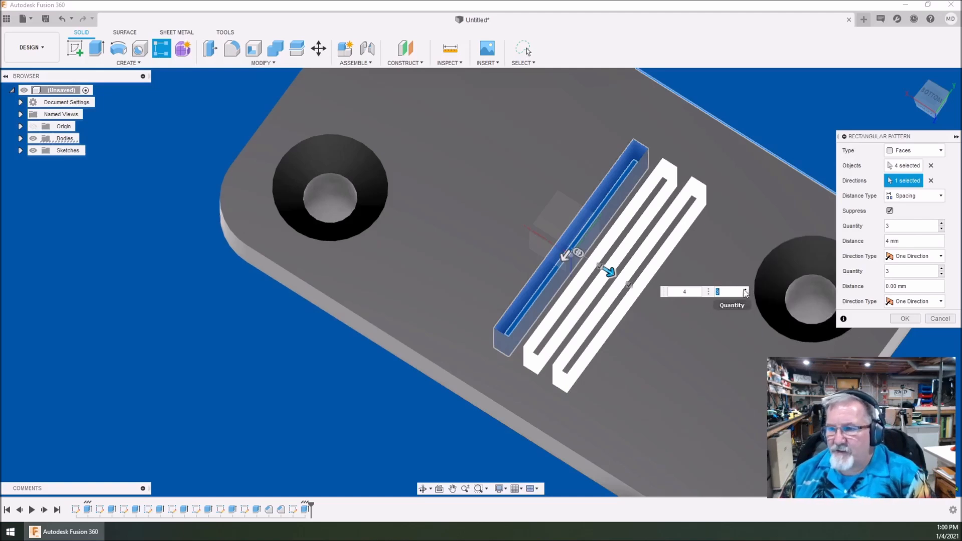
Step: Make the slot pattern symmetric with a quantity of 9 and apply it
key(Up)
key(Up)
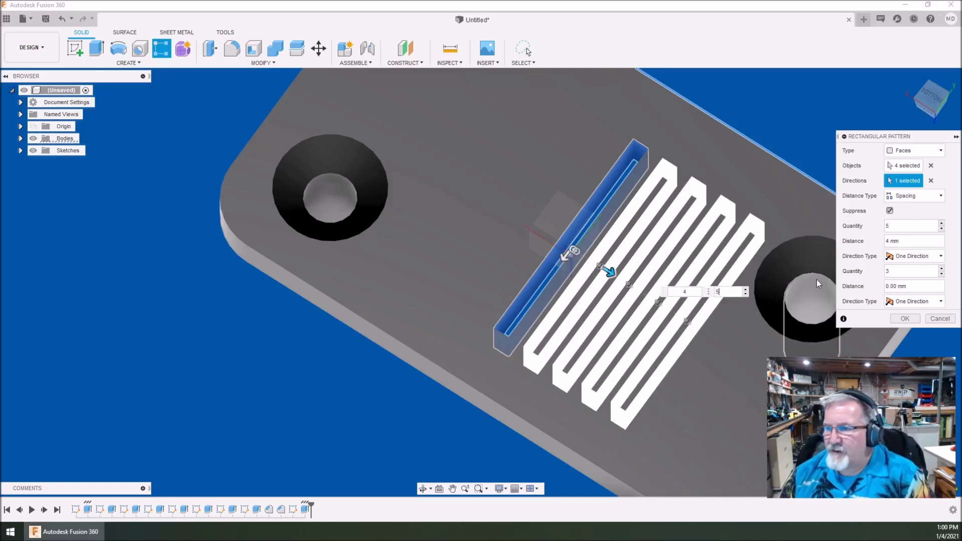
click(911, 256)
click(907, 281)
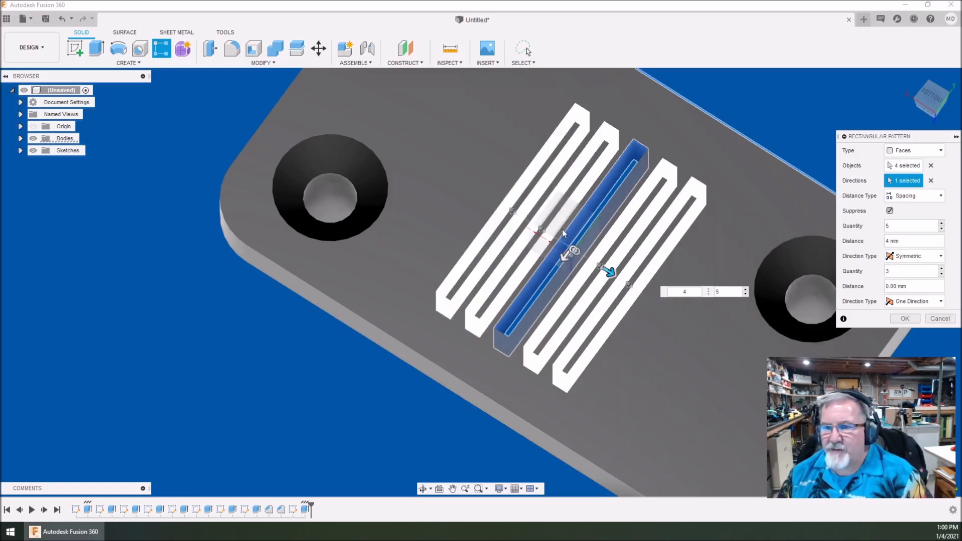
click(745, 289)
click(745, 289)
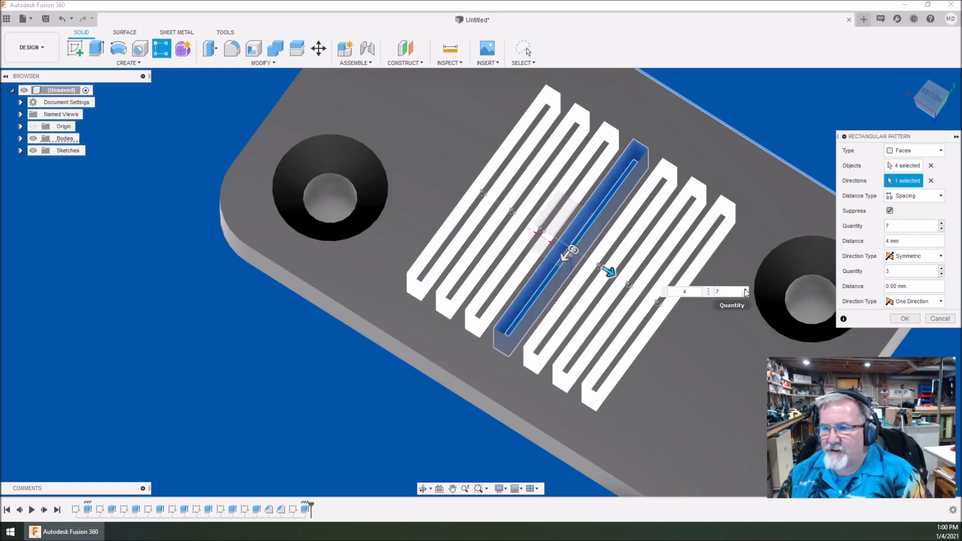
click(745, 289)
click(745, 289)
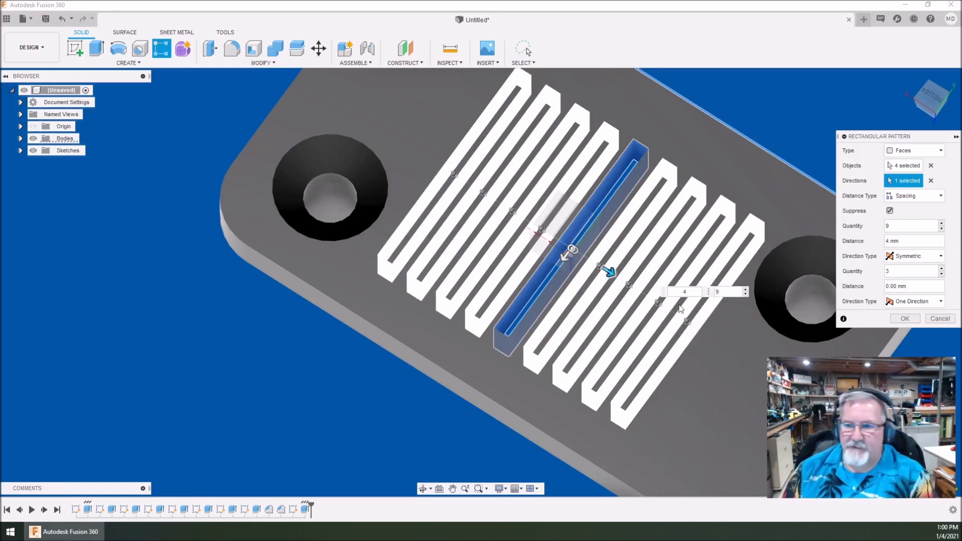
click(905, 321)
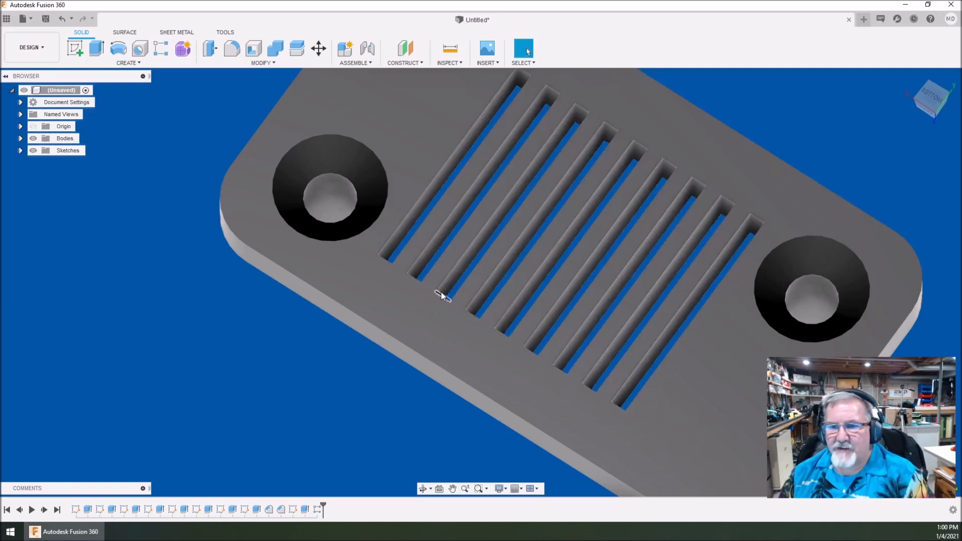
Step: Fillet the outer edge loop of the plate's underside face with a 2 mm radius
click(422, 489)
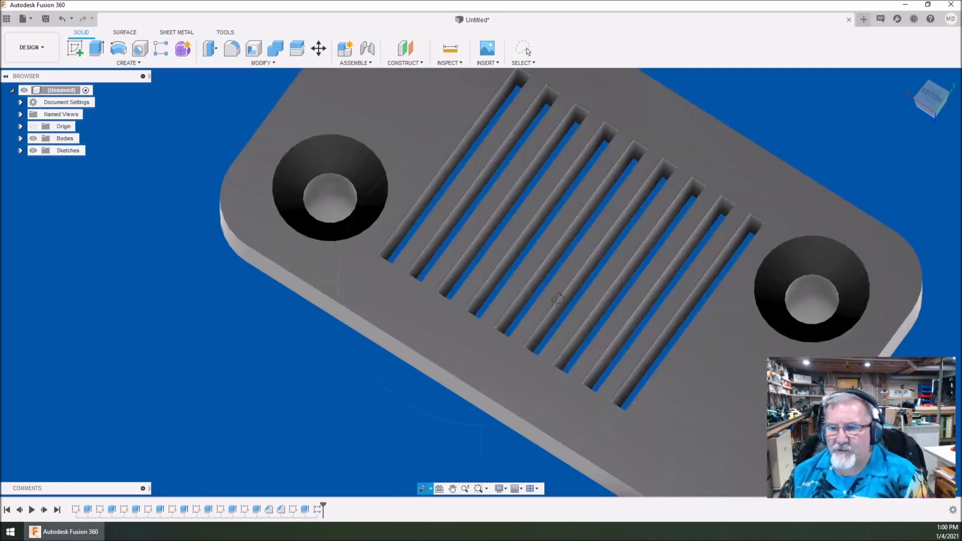
drag(571, 285, 403, 281)
scroll(333, 447, up, 3)
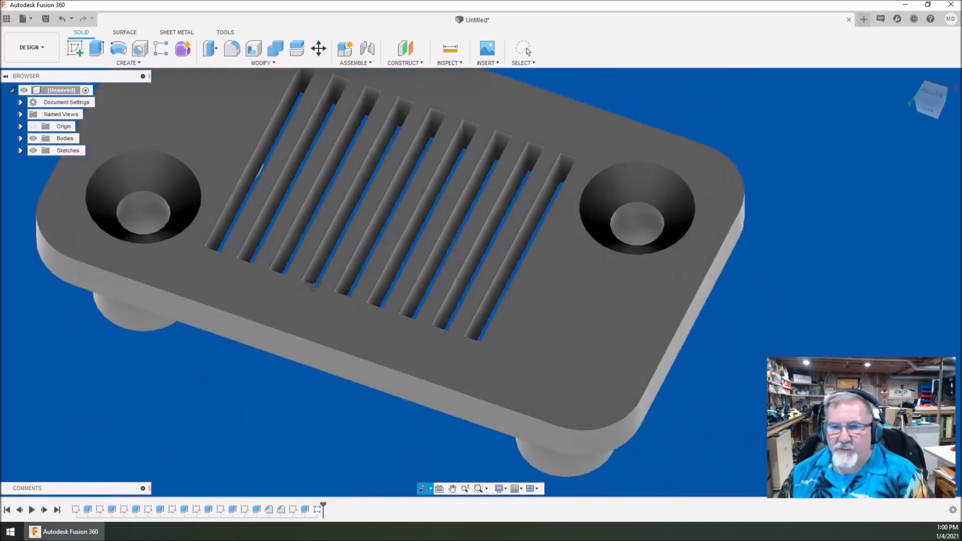
scroll(756, 393, up, 2)
scroll(857, 423, down, 3)
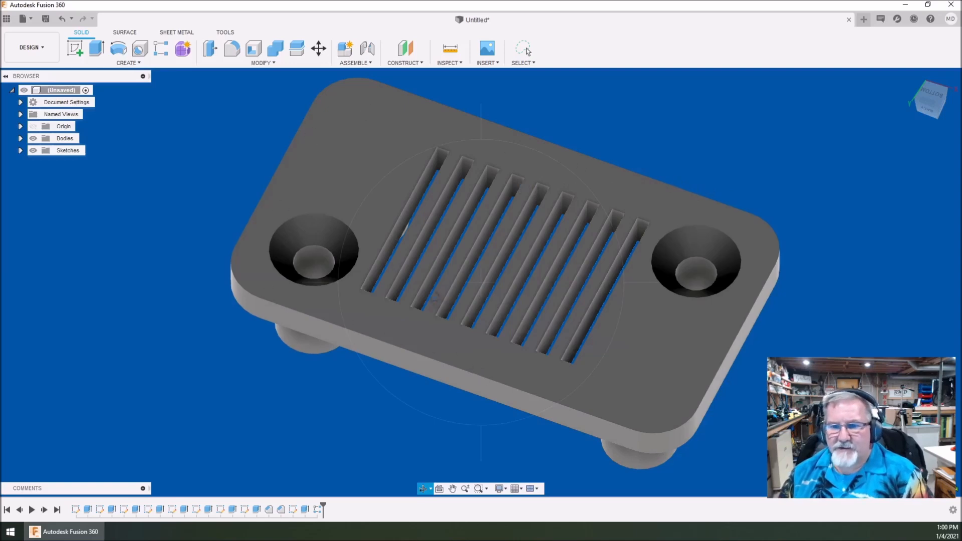
click(228, 49)
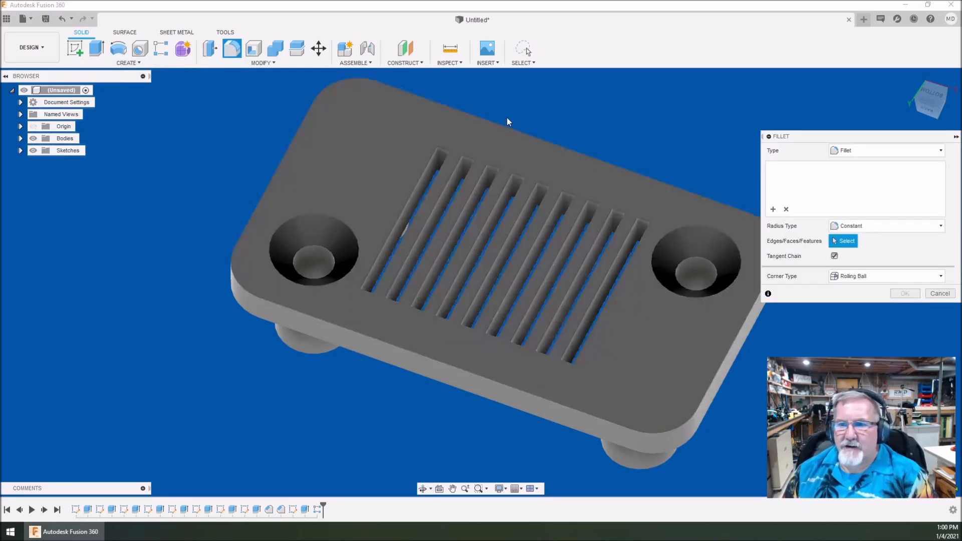
click(506, 126)
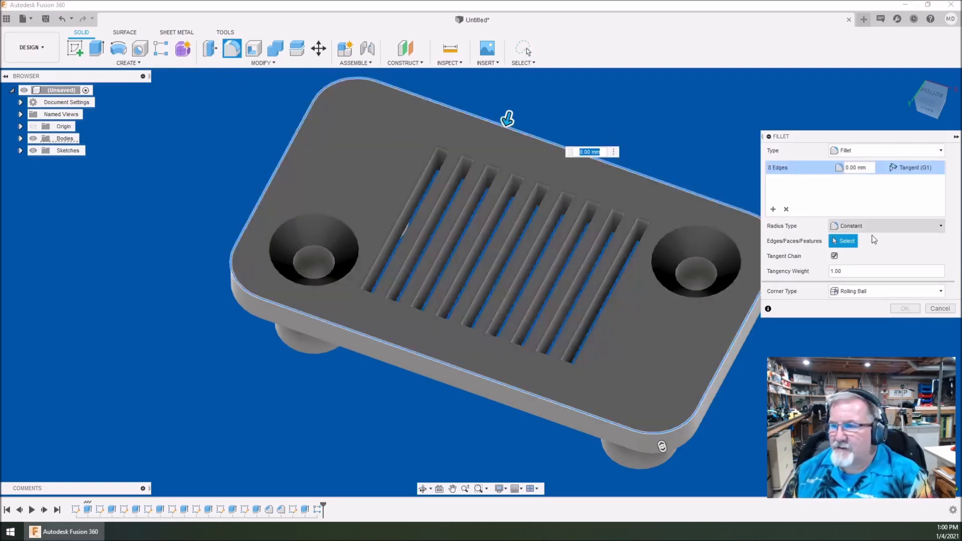
text(2)
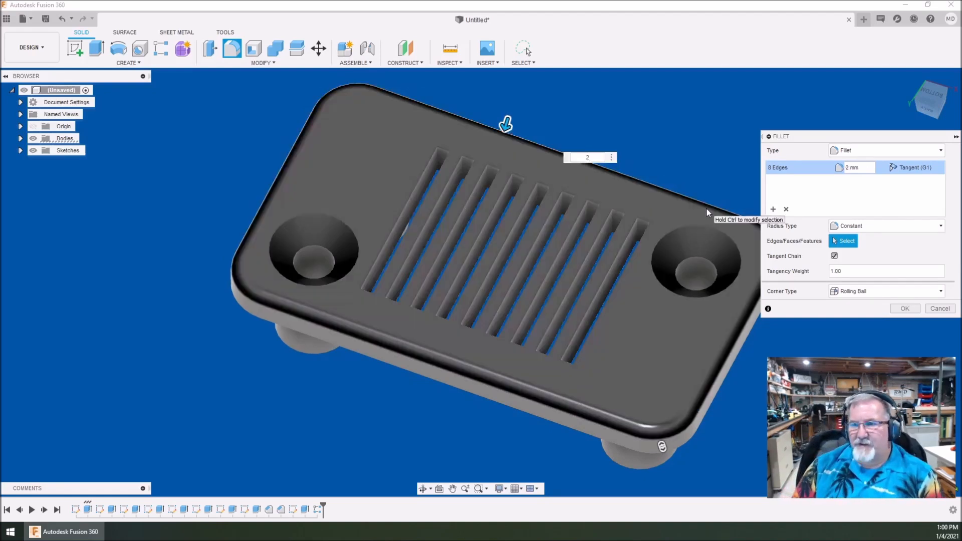
click(905, 308)
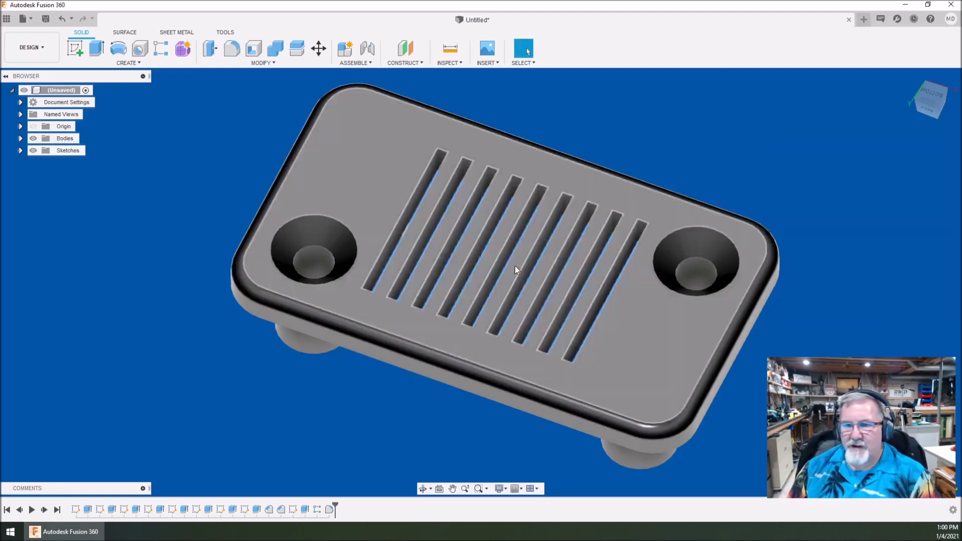
click(423, 488)
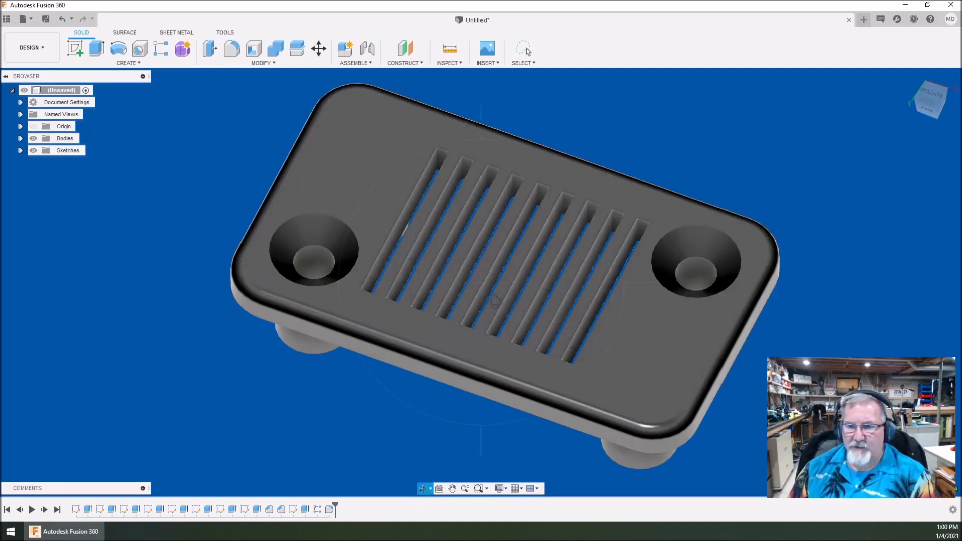
drag(495, 300, 407, 289)
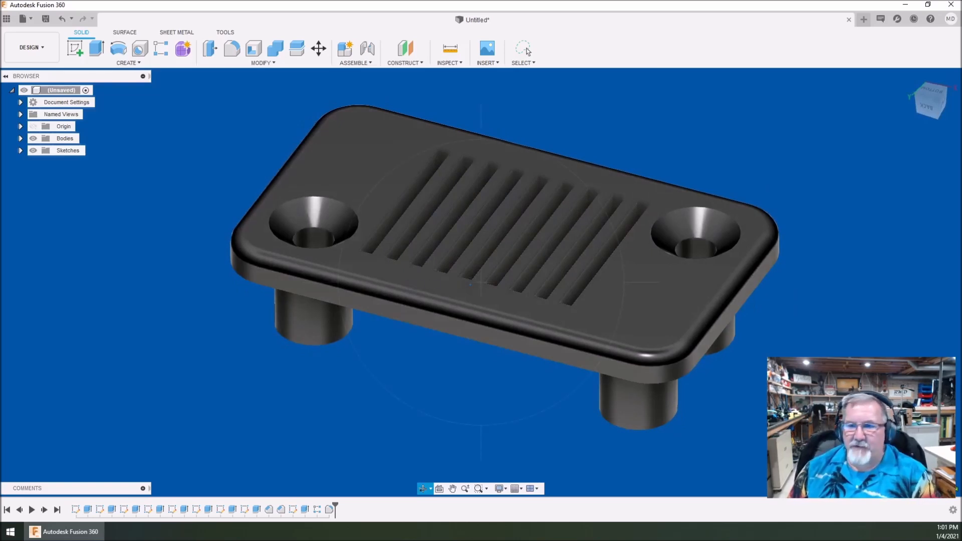
mouse_move(470, 284)
mouse_down()
mouse_move(452, 214)
mouse_move(469, 299)
mouse_up()
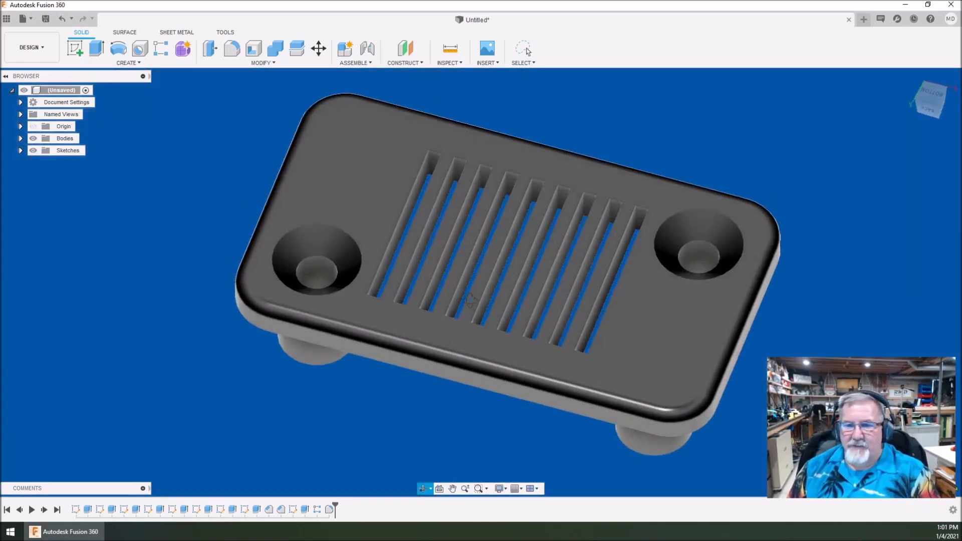
key(Escape)
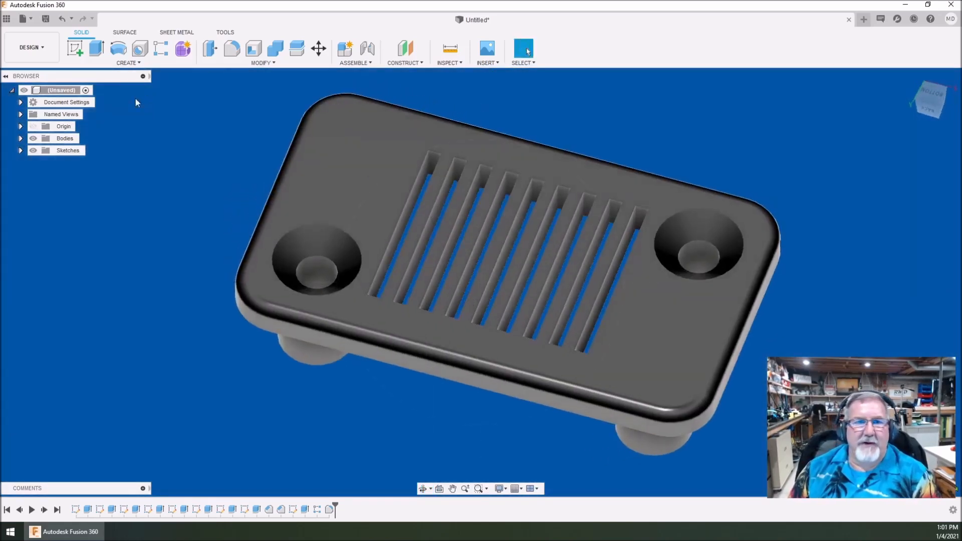
Step: Start saving the design and create a new project named Training Video part 1 in the save location list
click(31, 19)
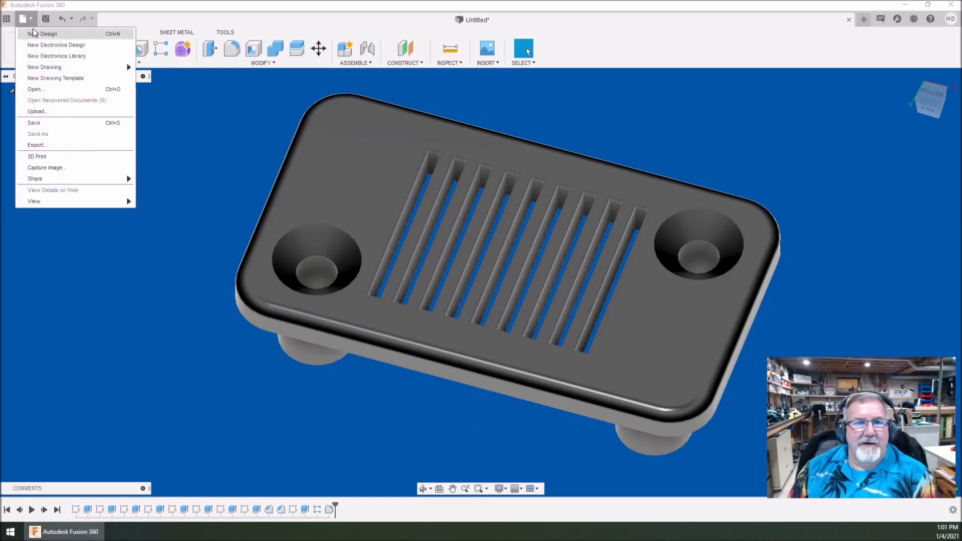
click(49, 125)
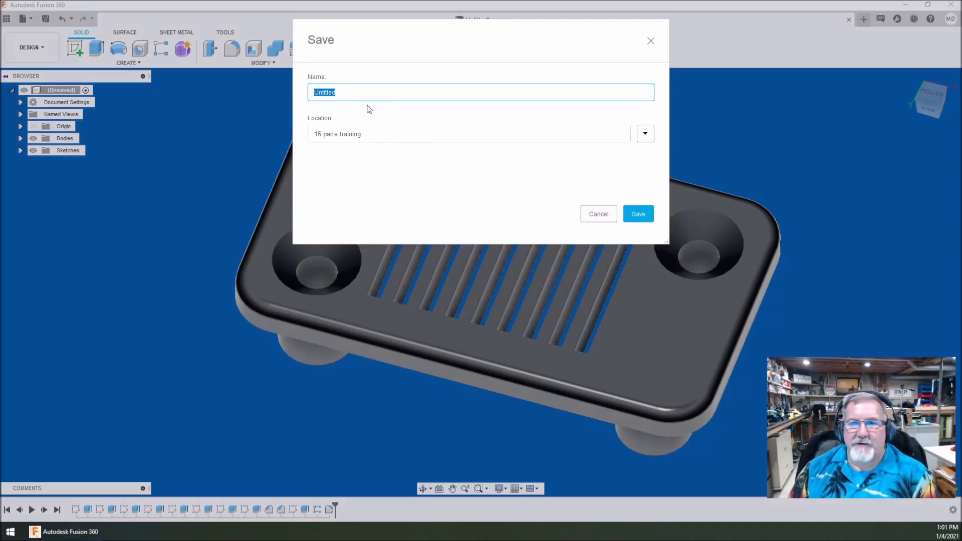
click(645, 134)
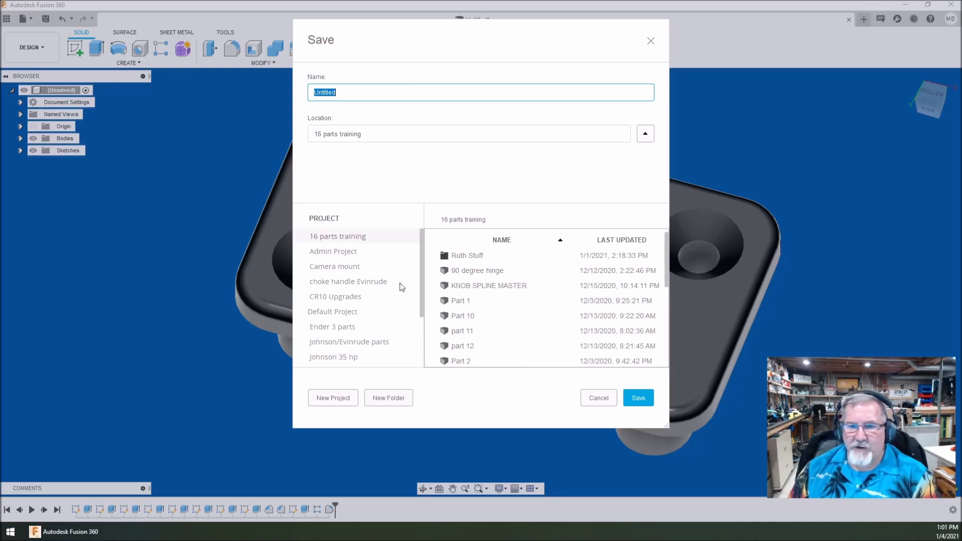
click(333, 398)
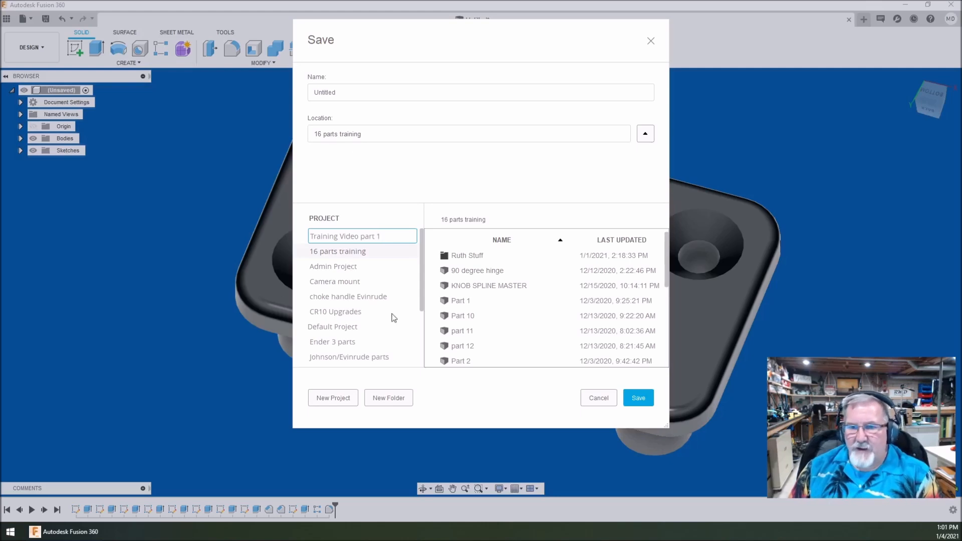
key(Return)
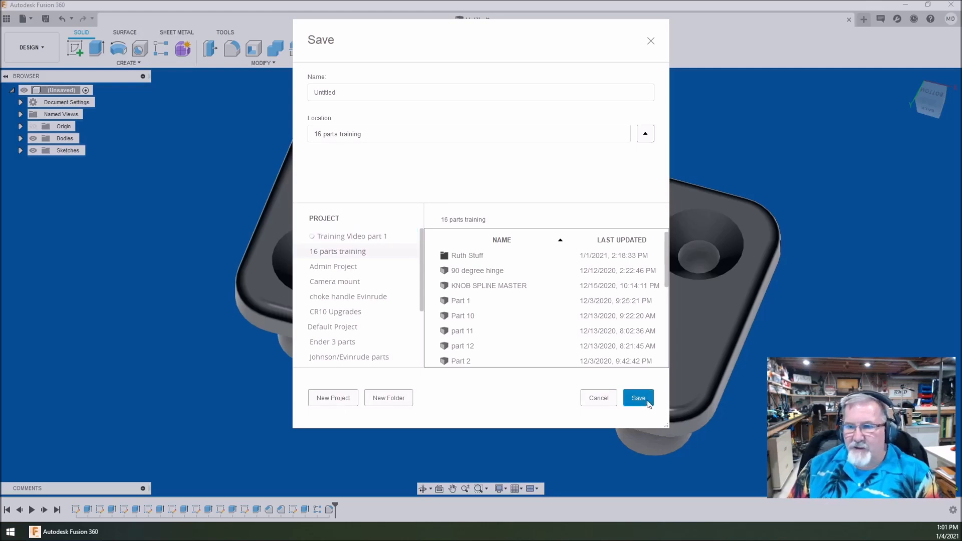
Step: Save the design as Water intake in the Training Video part 1 project
scroll(373, 282, down, 3)
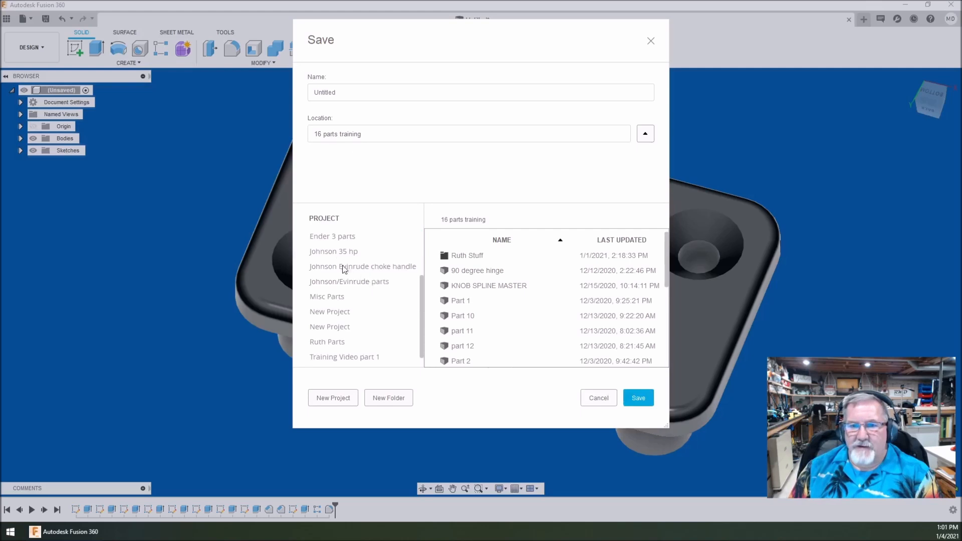
scroll(325, 281, down, 1)
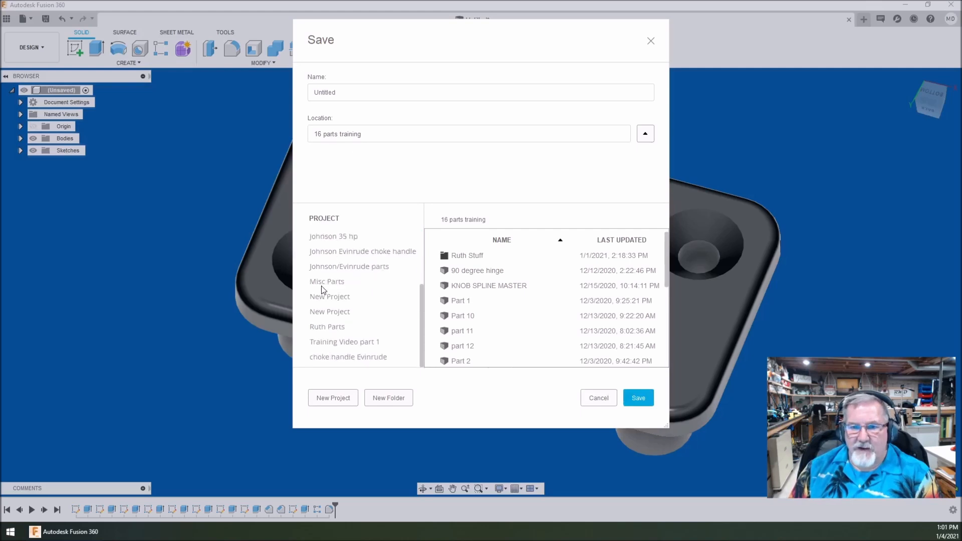
click(345, 344)
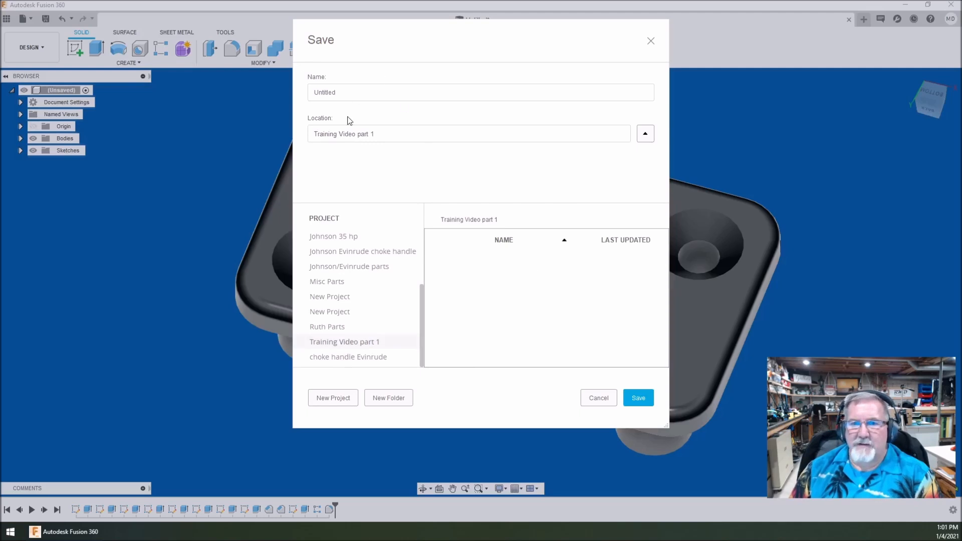
click(340, 91)
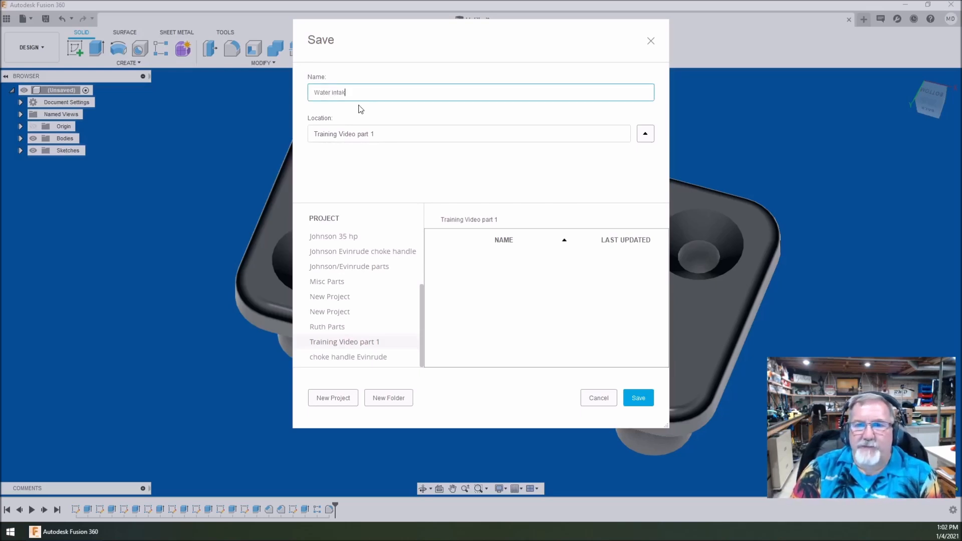
click(638, 398)
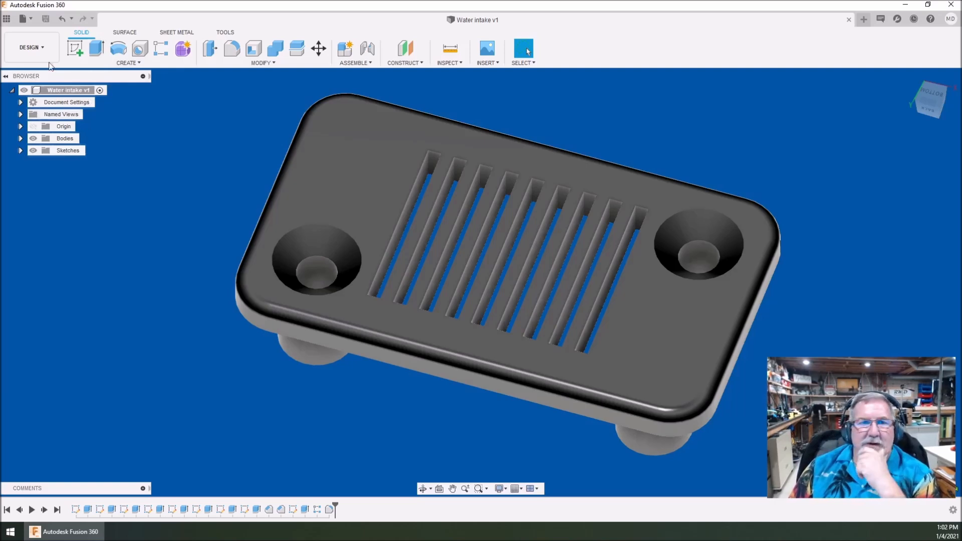
Step: Export the design as an STL file named Water intake v1 to the Downloads folder and dismiss the job status
click(33, 21)
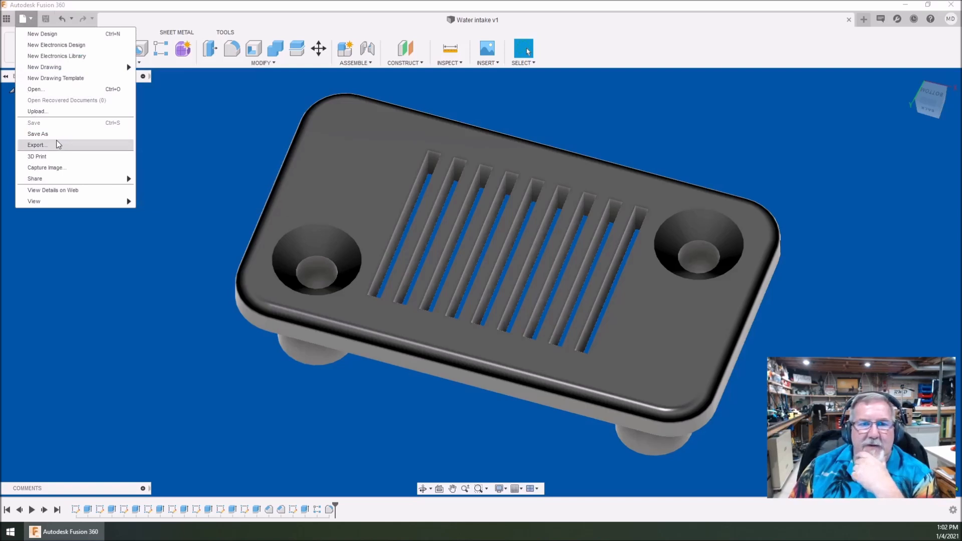
click(54, 147)
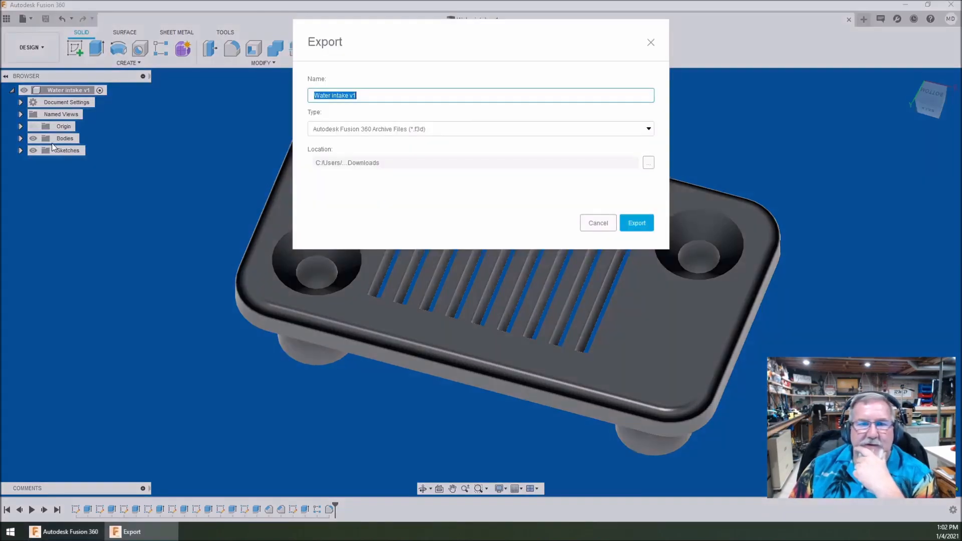
click(476, 132)
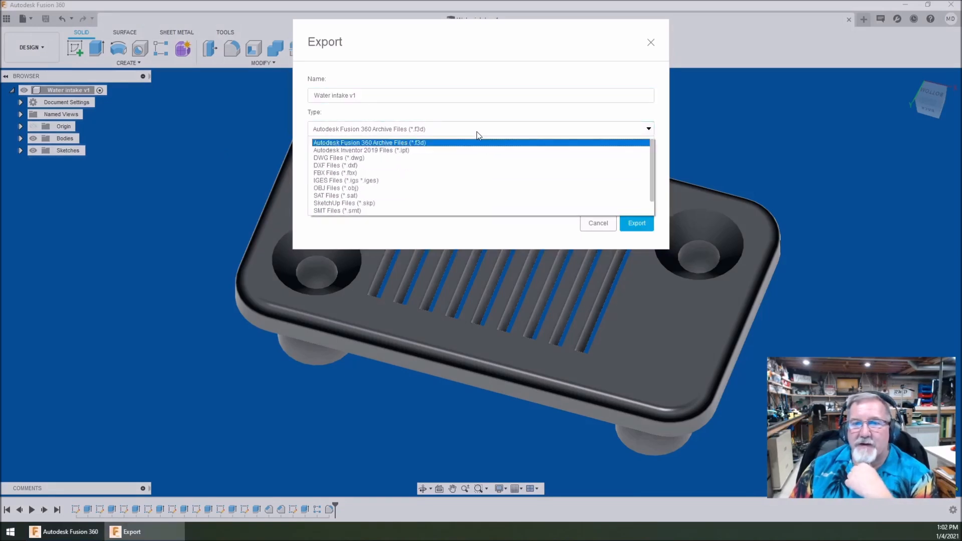
scroll(468, 197, down, 1)
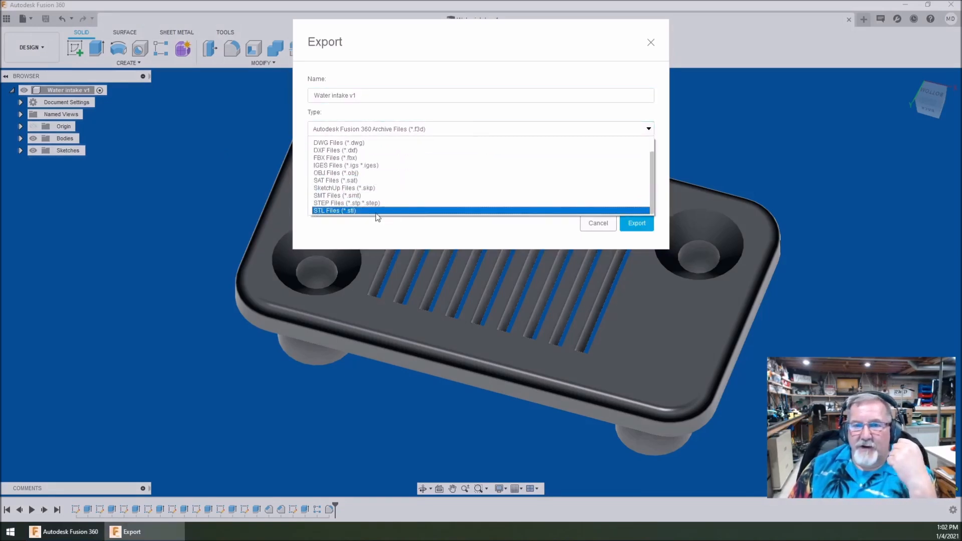
click(346, 210)
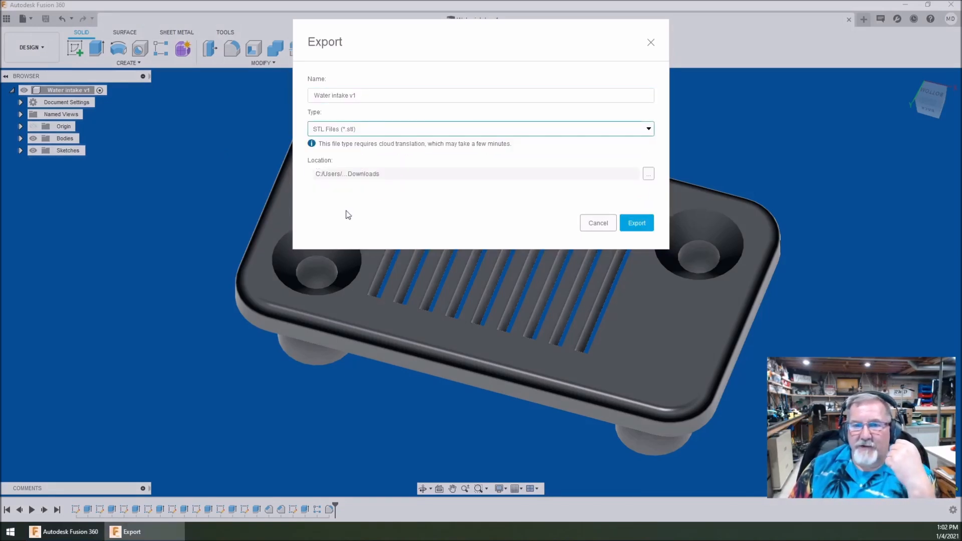
click(641, 226)
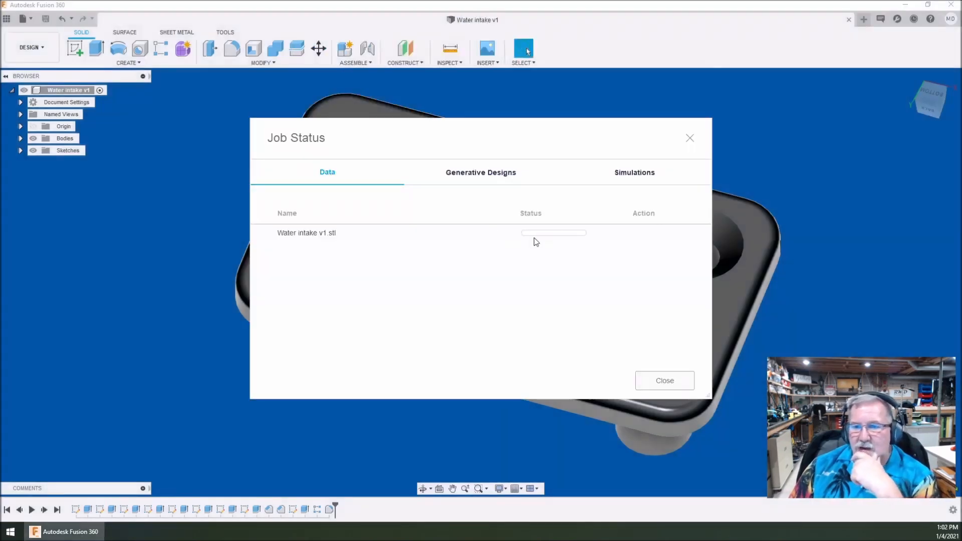
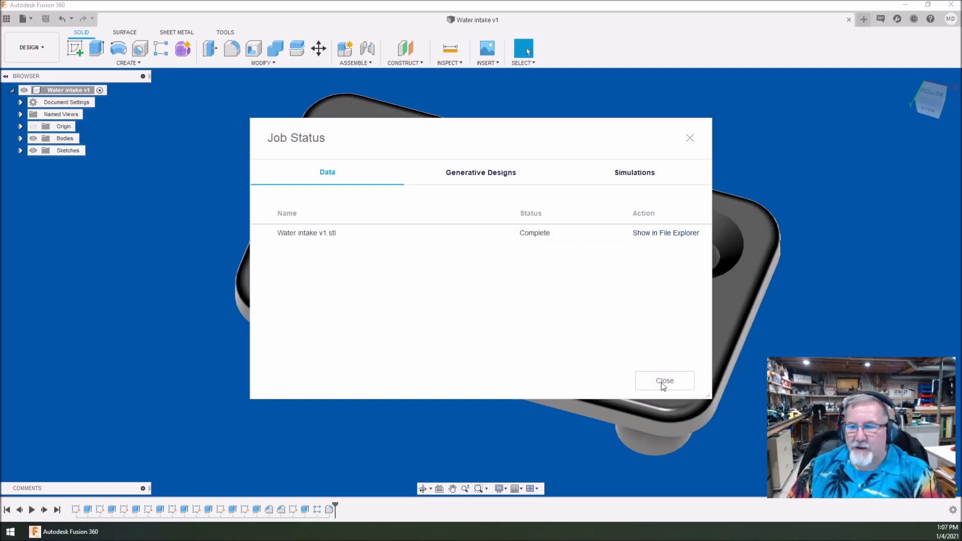
click(663, 382)
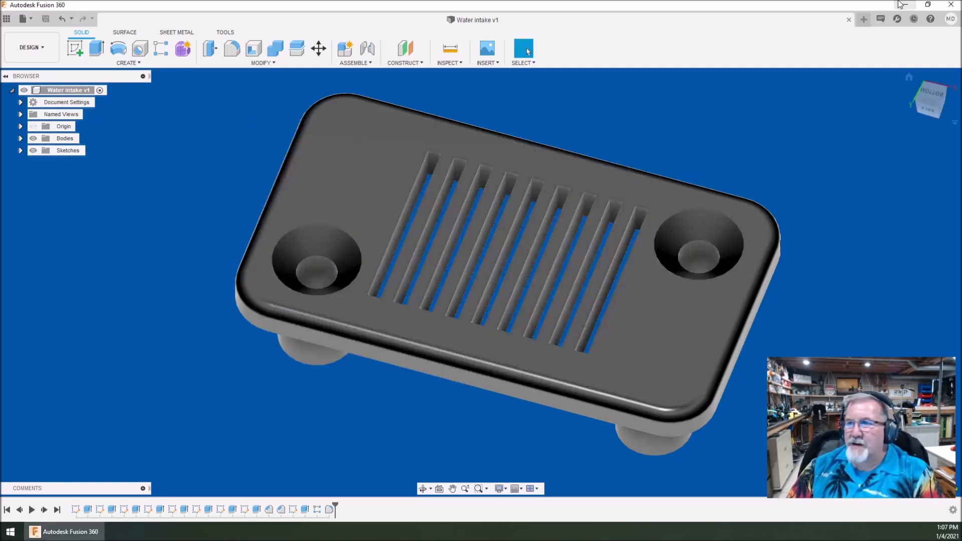
Step: Switch to Ultimaker Cura and make the Creality CR-10 V3 the active printer
click(905, 5)
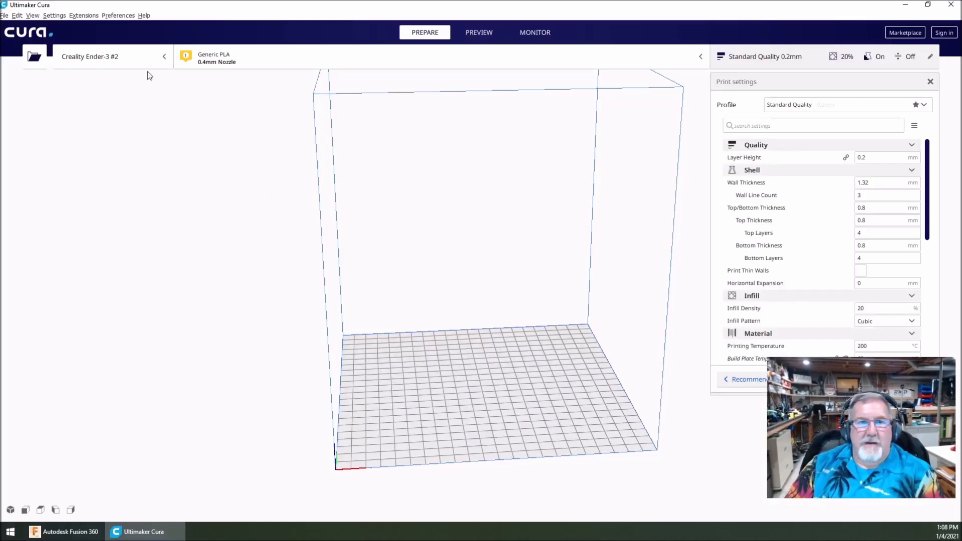
click(161, 56)
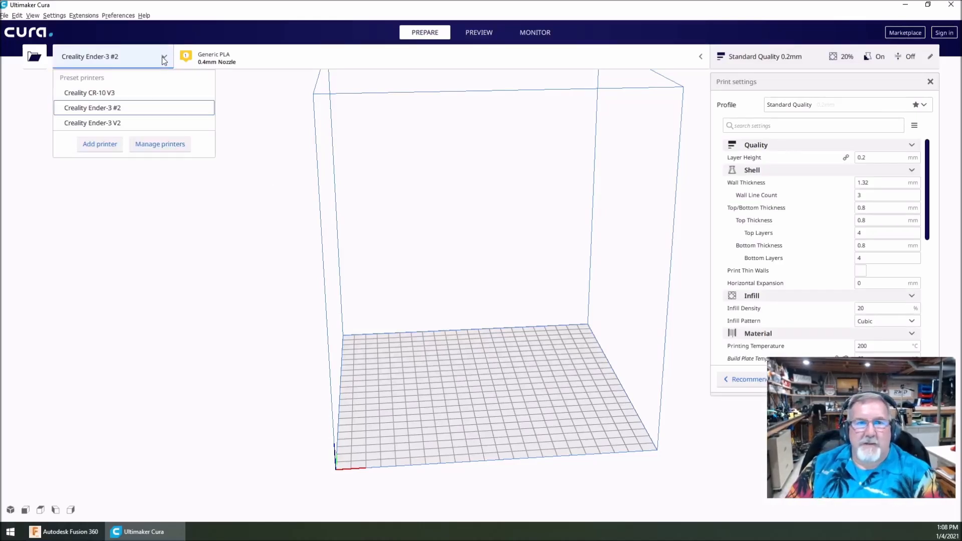
click(94, 94)
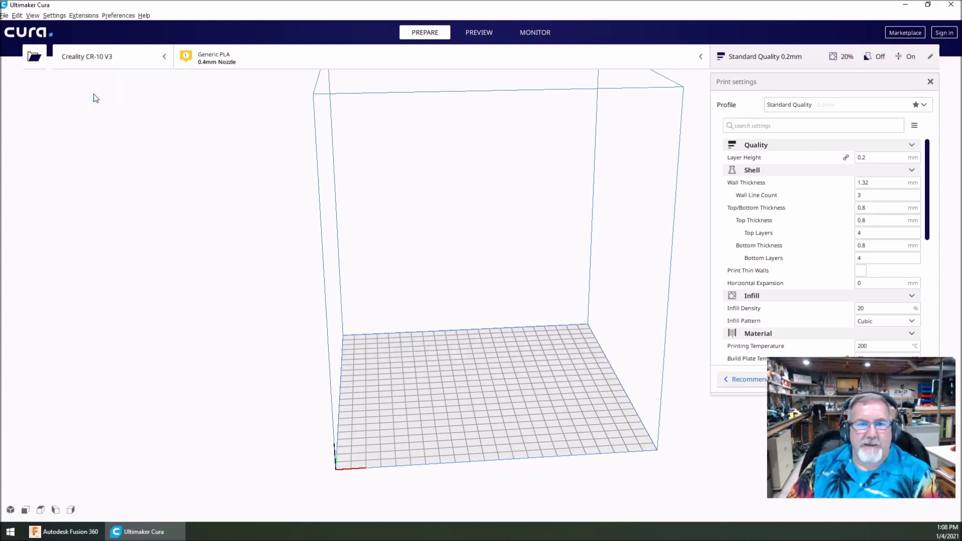
scroll(509, 257, down, 3)
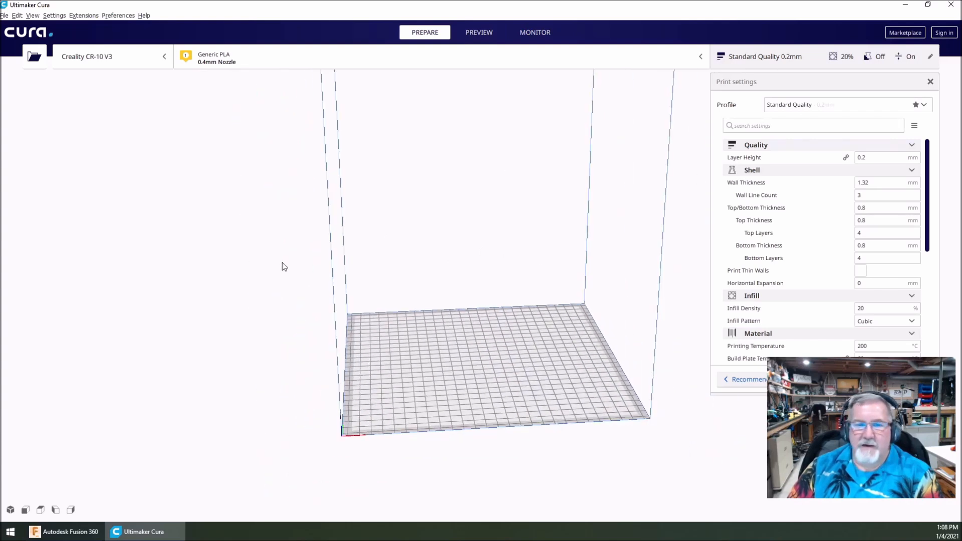
Step: Open the Water intake v1 STL file from the Downloads folder and view the plate on the build plate
click(8, 16)
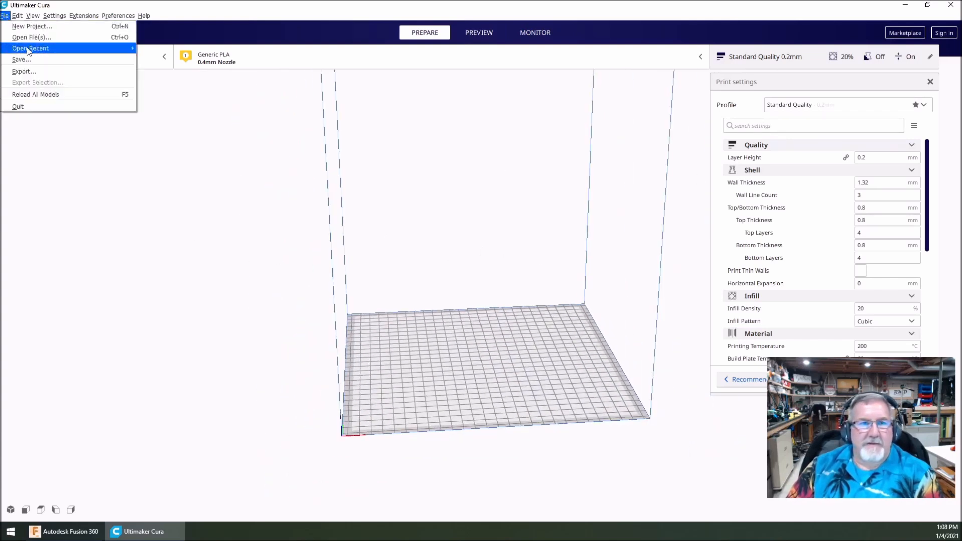
click(25, 37)
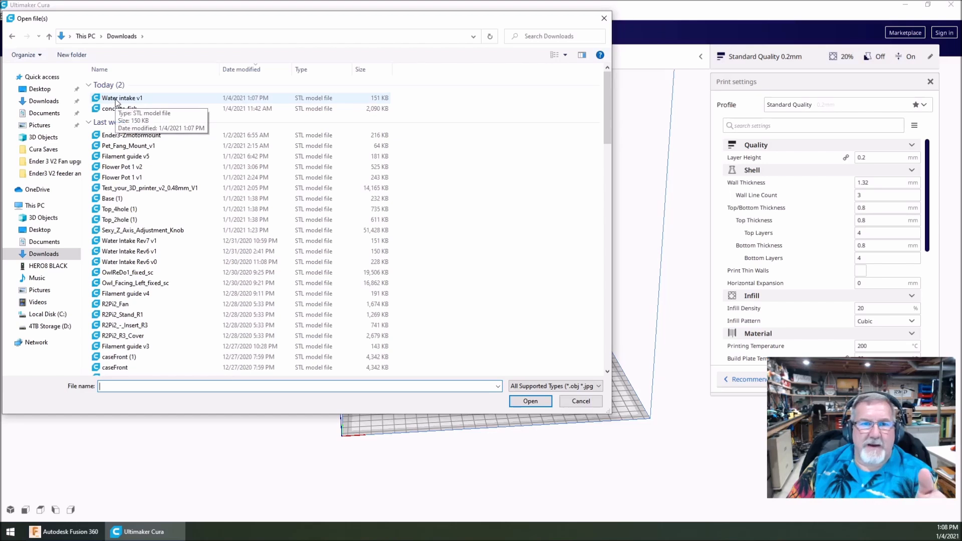
double_click(121, 98)
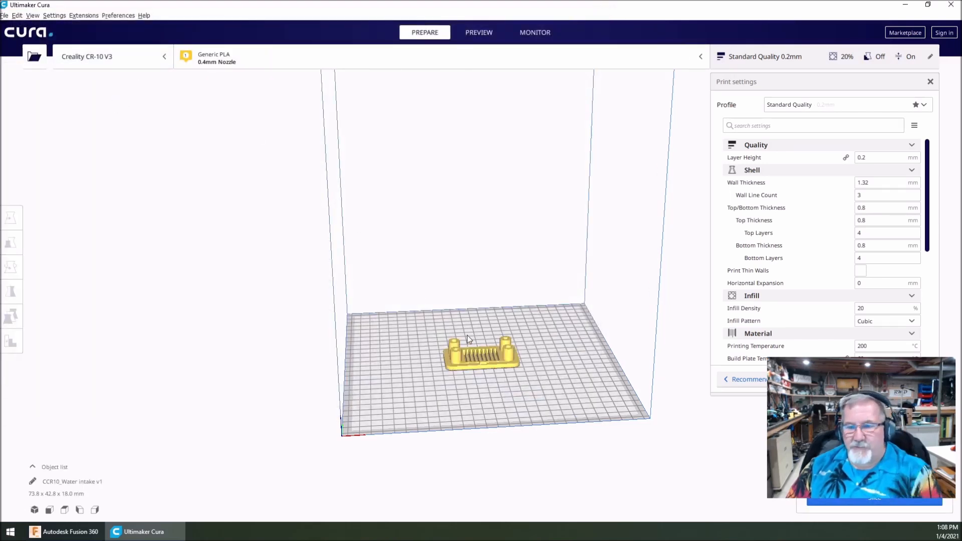
scroll(503, 426, up, 3)
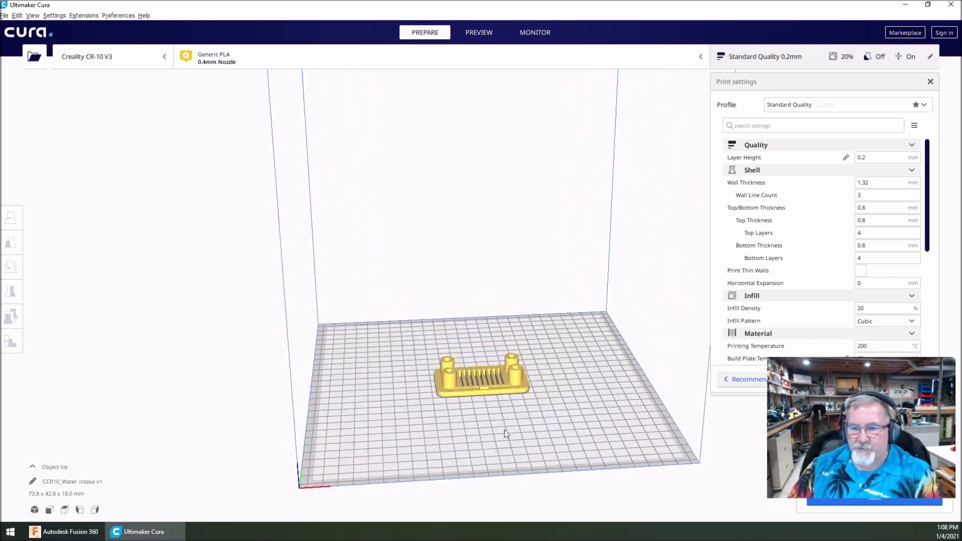
scroll(506, 433, up, 5)
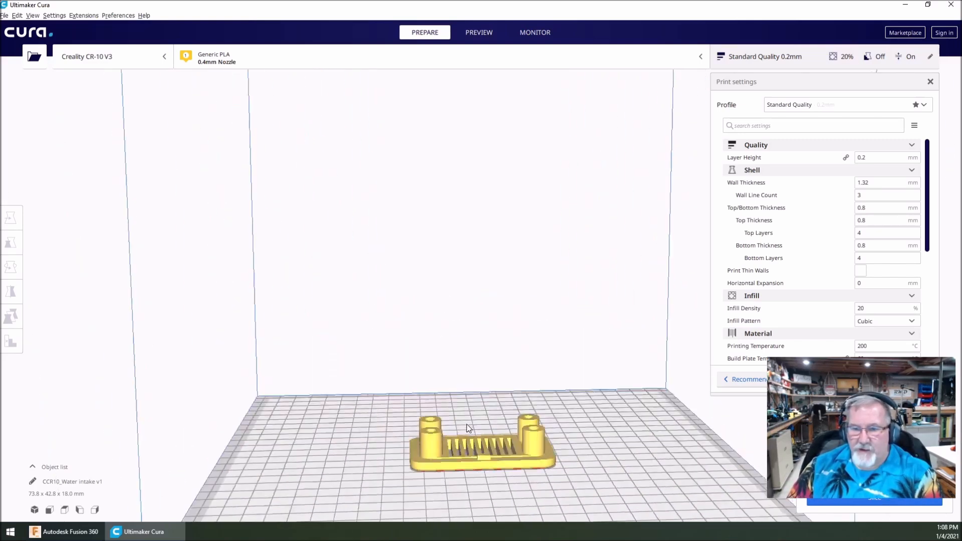
right_drag(466, 424, 478, 441)
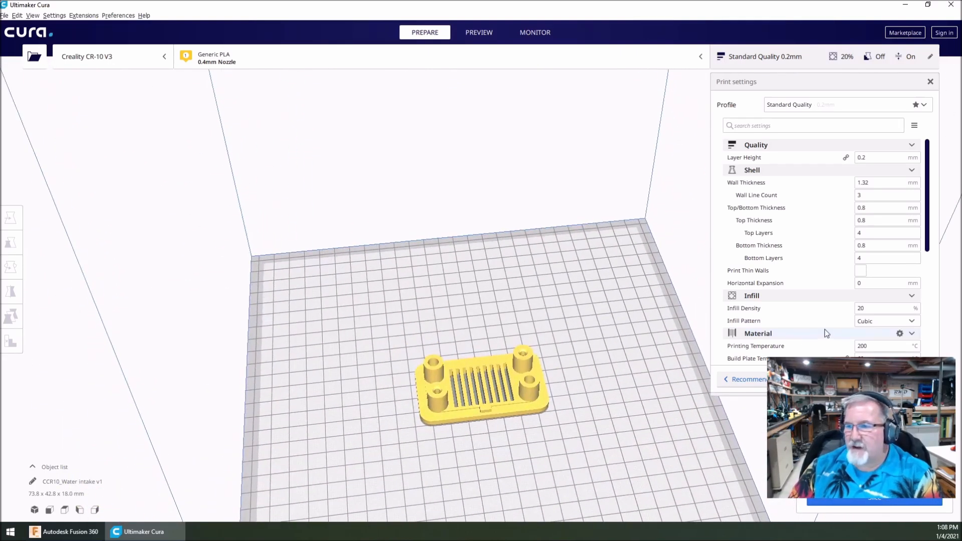
Step: Slice the plate with the current print settings and save the G-code as CCR10_Water intake v1 new design in the 3D Objects folder
scroll(826, 333, down, 5)
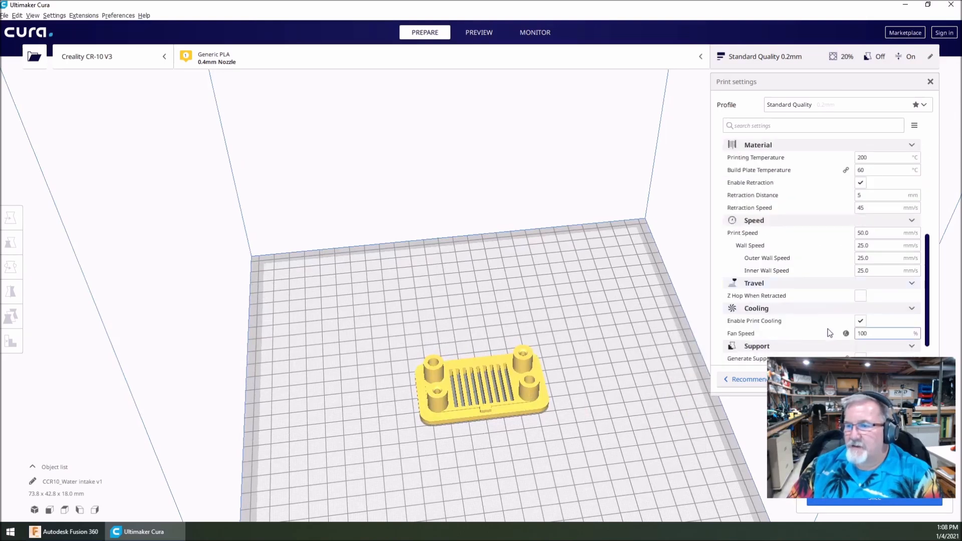
scroll(829, 333, down, 2)
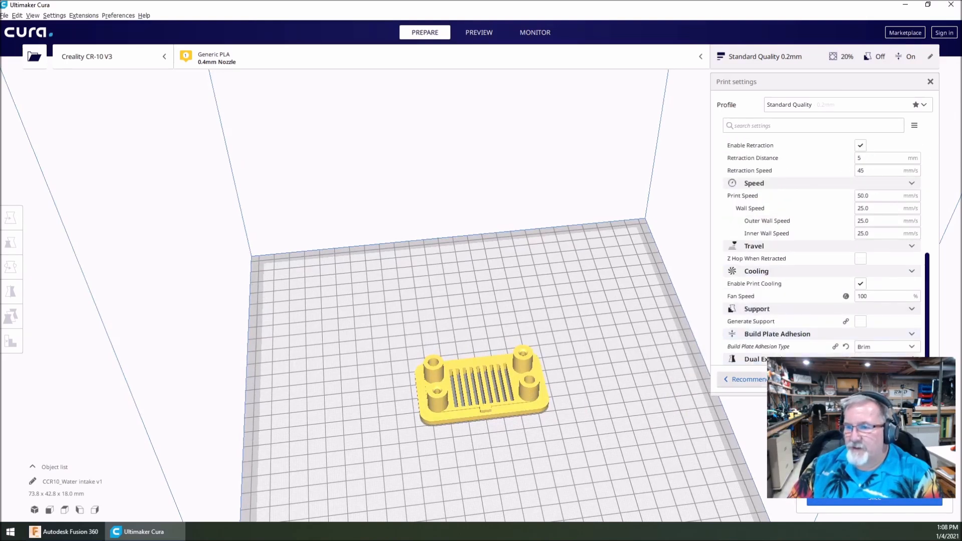
click(874, 500)
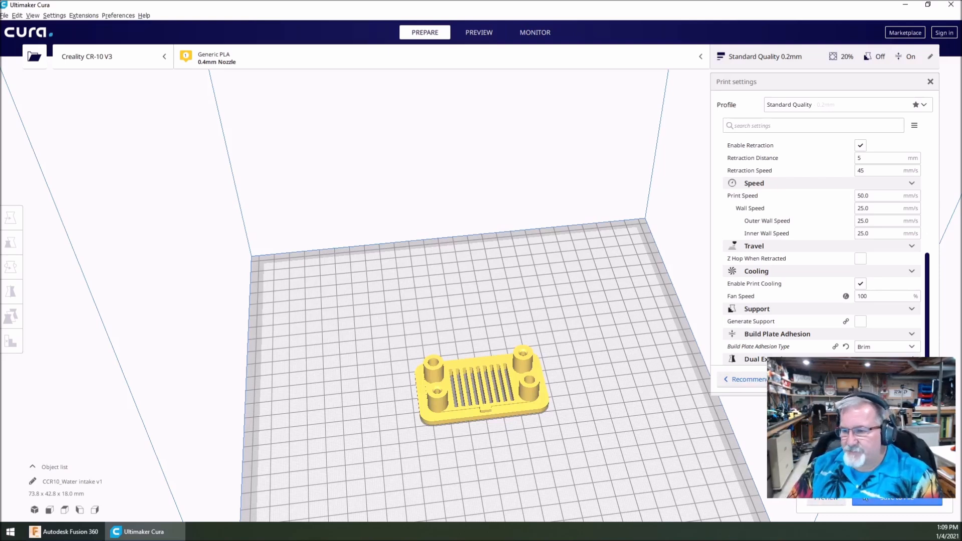
click(888, 495)
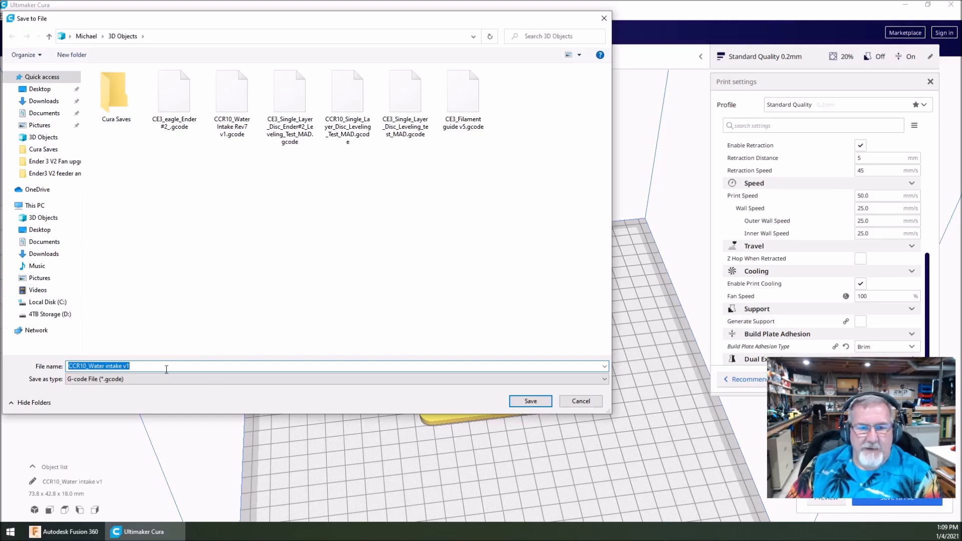
click(166, 369)
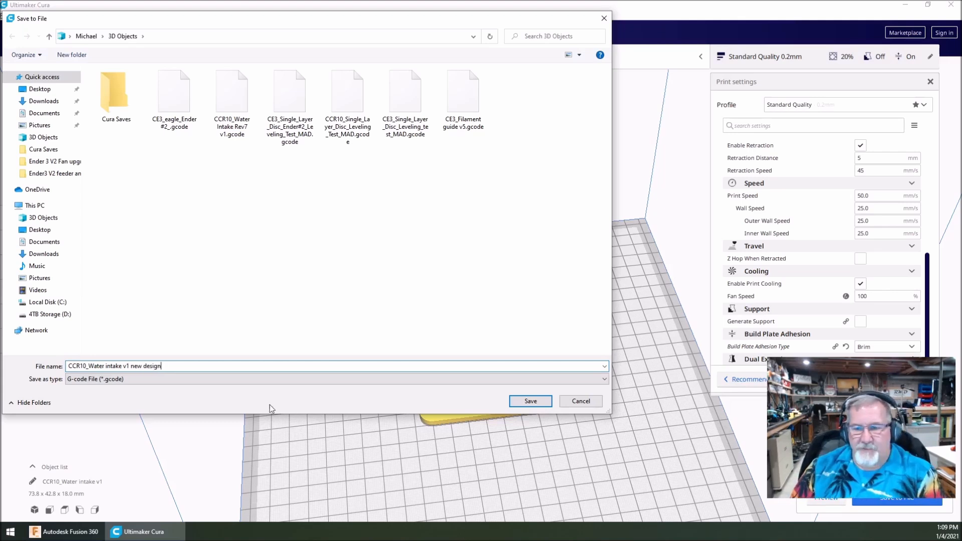
click(533, 401)
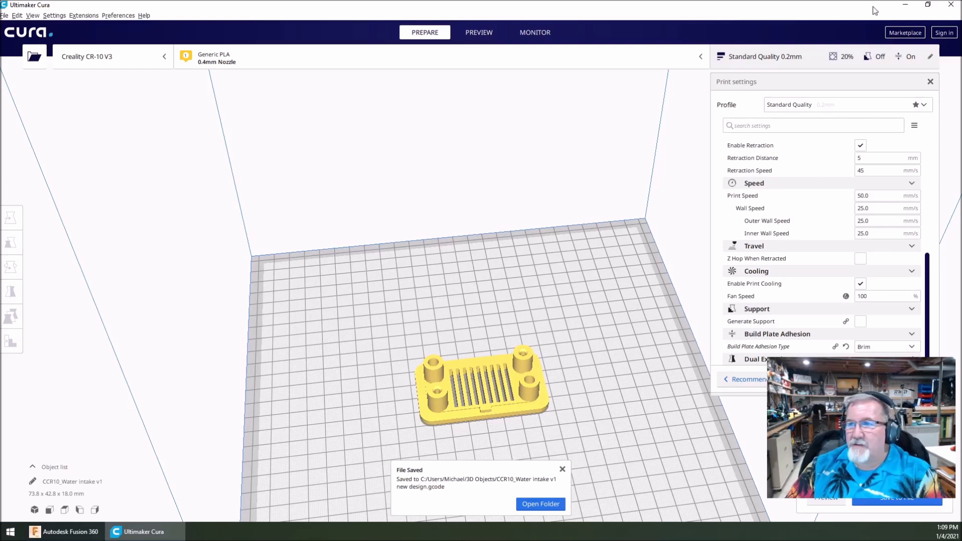
Step: Minimize Cura and switch to the CR10 v3 OctoPrint page in the browser, showing its file list
click(905, 5)
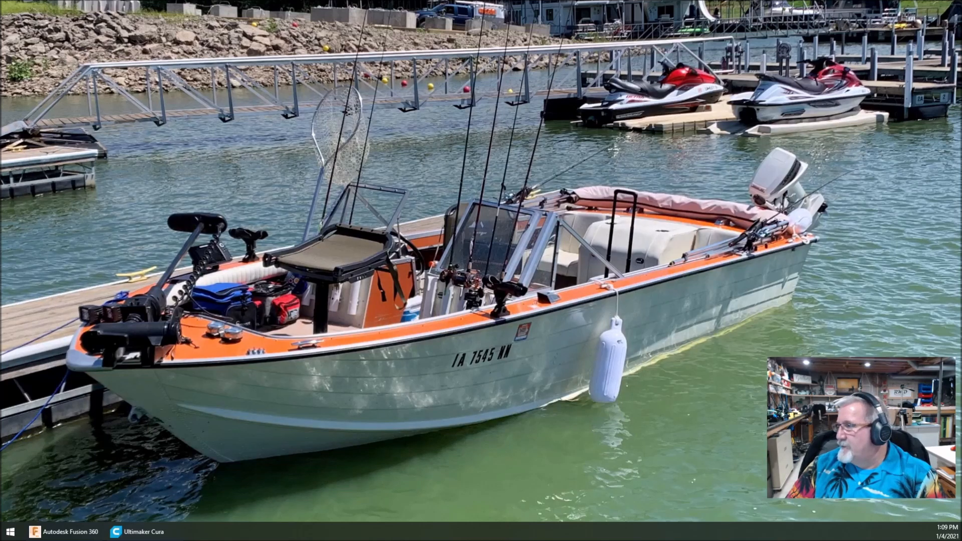
drag(961, 50, 420, 0)
scroll(252, 367, down, 2)
scroll(252, 367, down, 2)
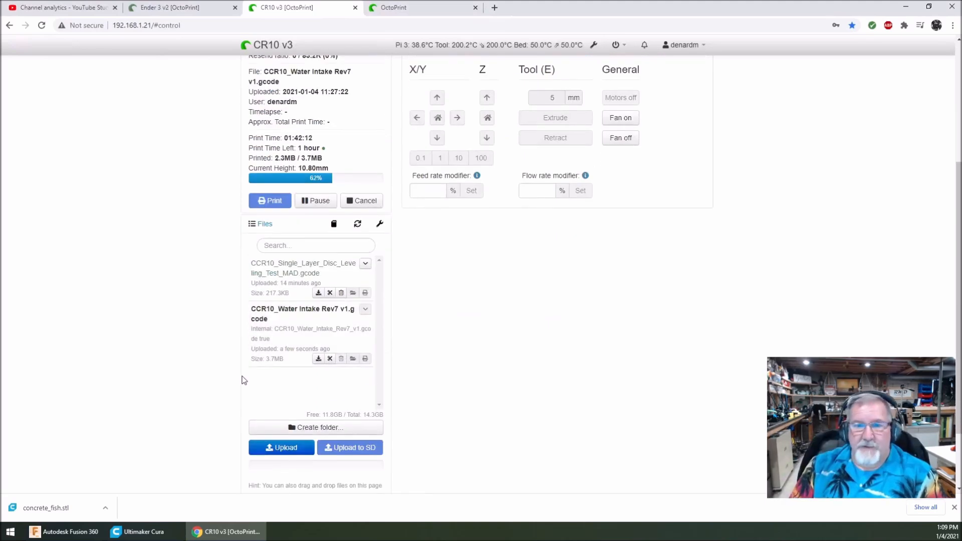
Step: Upload CCR10_Water intake v1 new design.gcode from the 3D Objects folder to the CR10 v3 in OctoPrint
scroll(238, 328, up, 4)
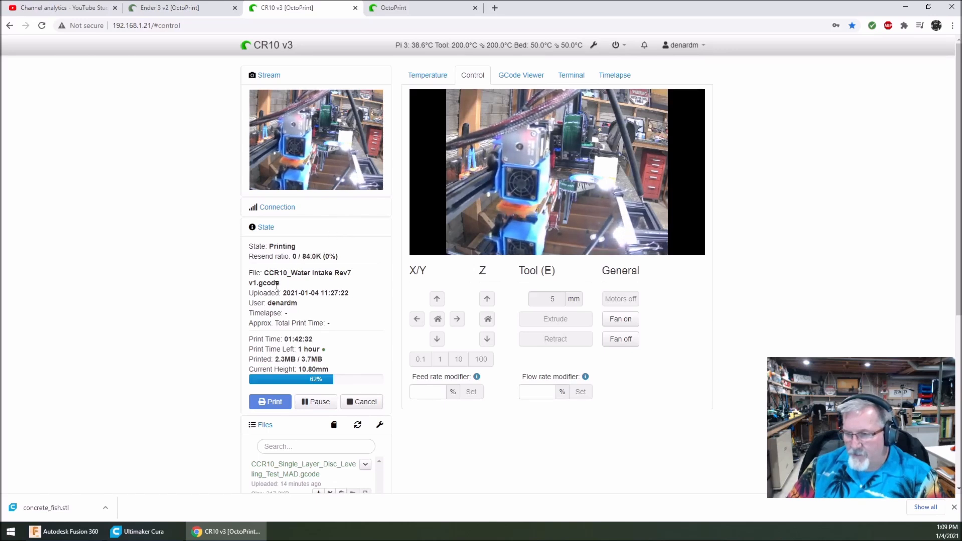
scroll(258, 310, down, 2)
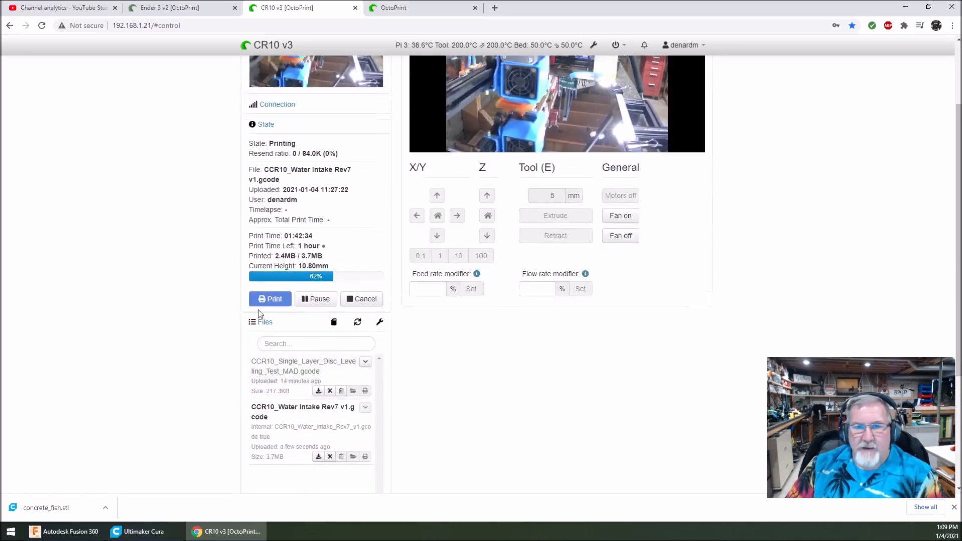
scroll(258, 313, up, 1)
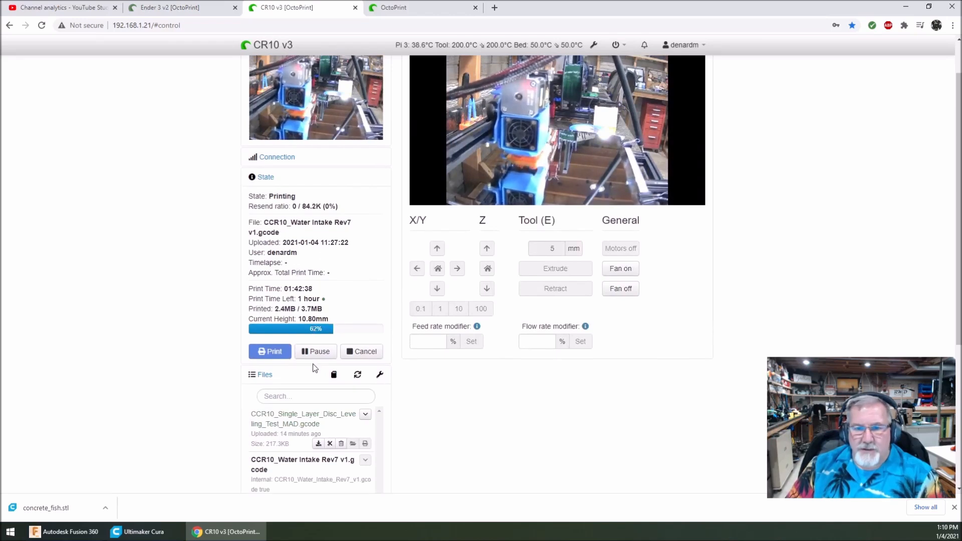
scroll(313, 364, down, 4)
click(293, 398)
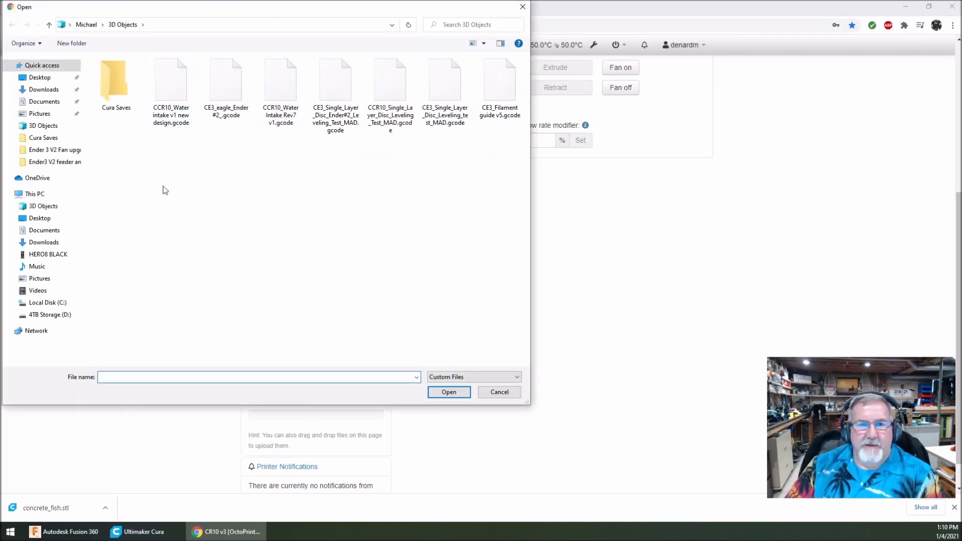
double_click(175, 111)
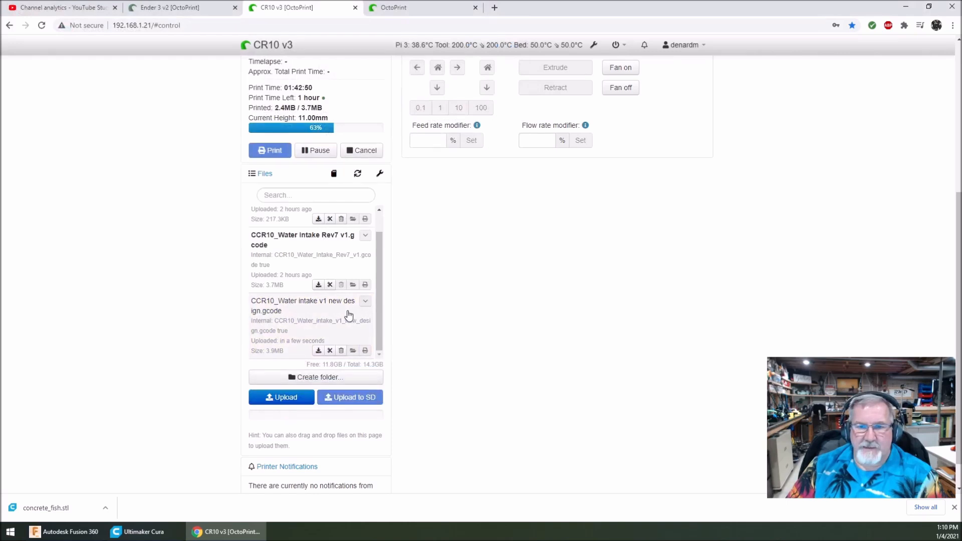
scroll(404, 337, up, 5)
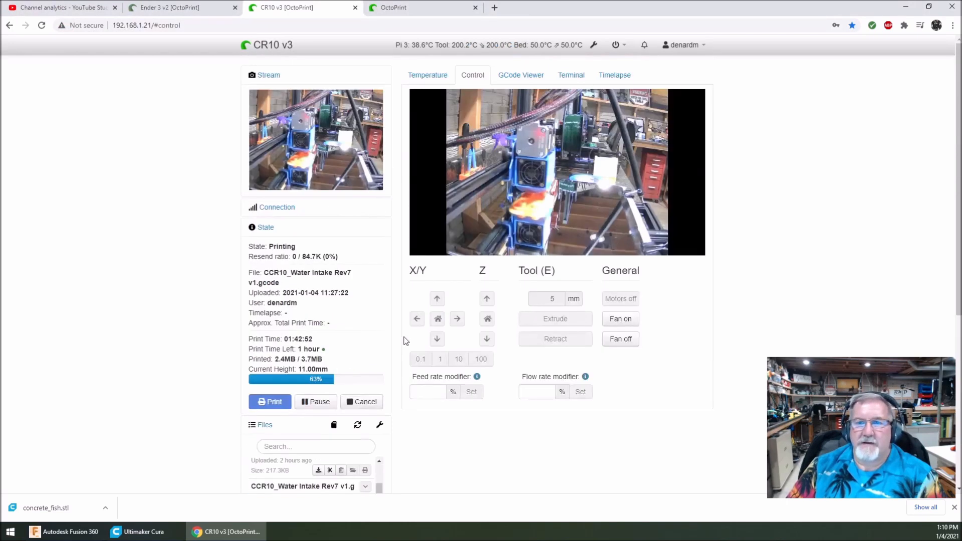